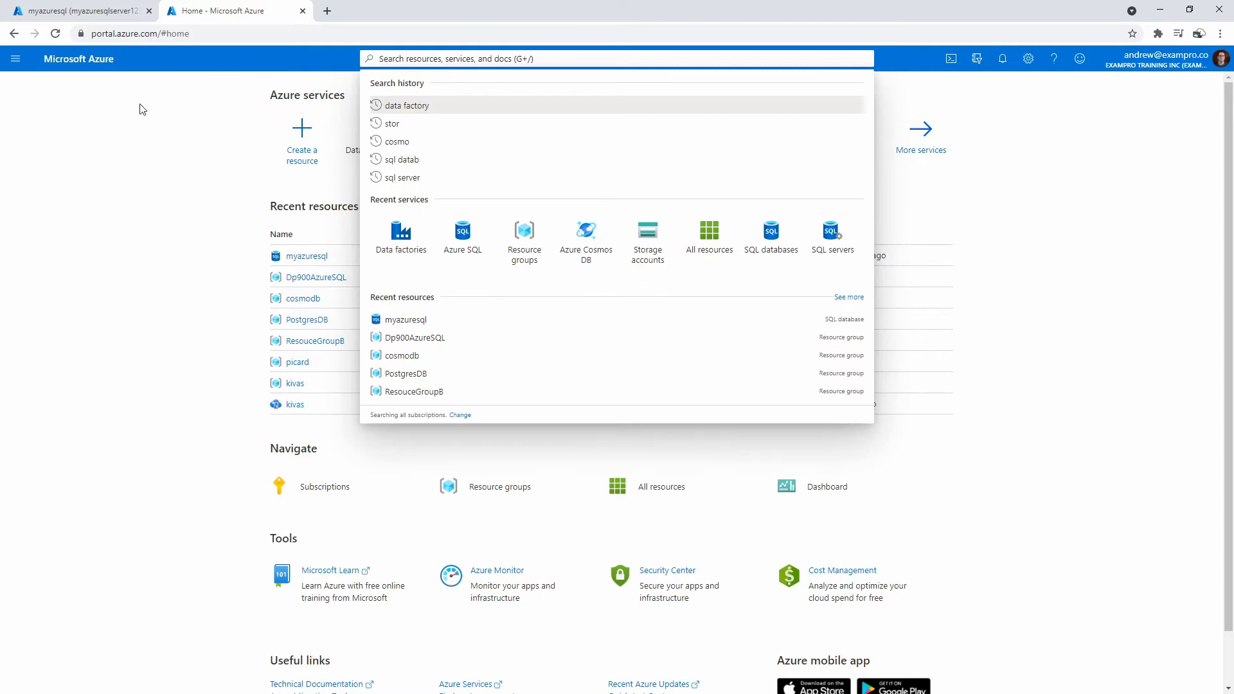
- Search the portal for "accoun" and open the Storage accounts service
left_click(212, 11)
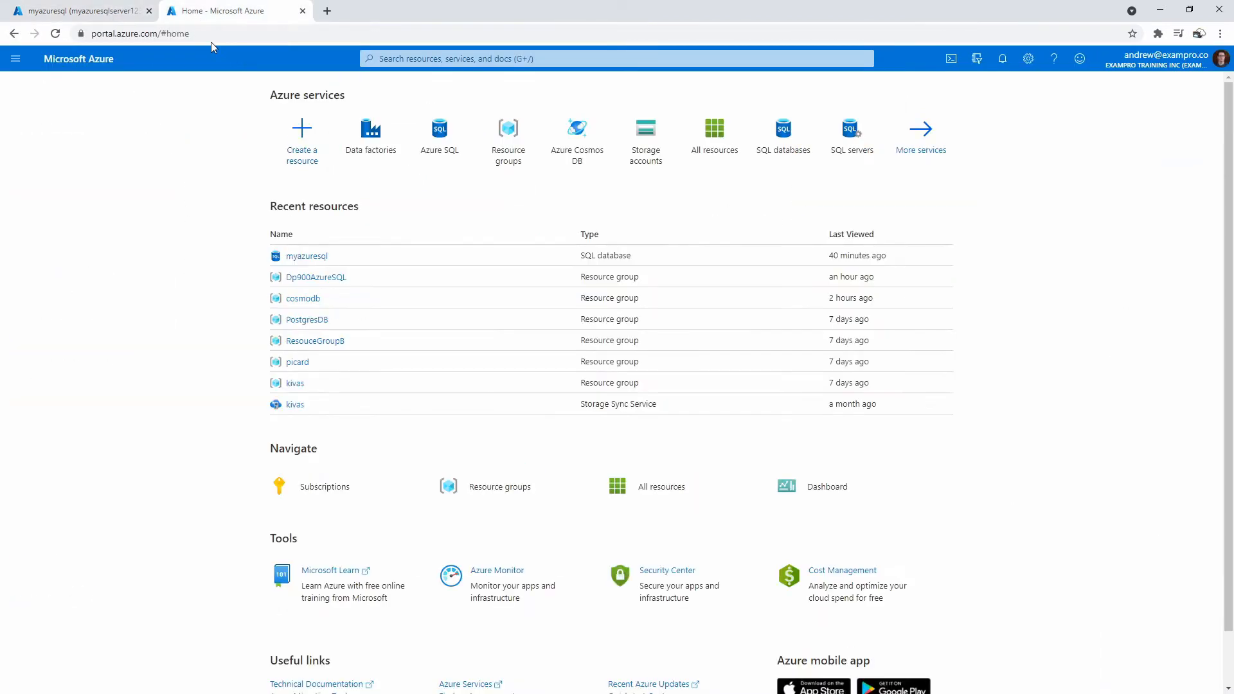
left_click(83, 11)
left_click(224, 13)
left_click(443, 59)
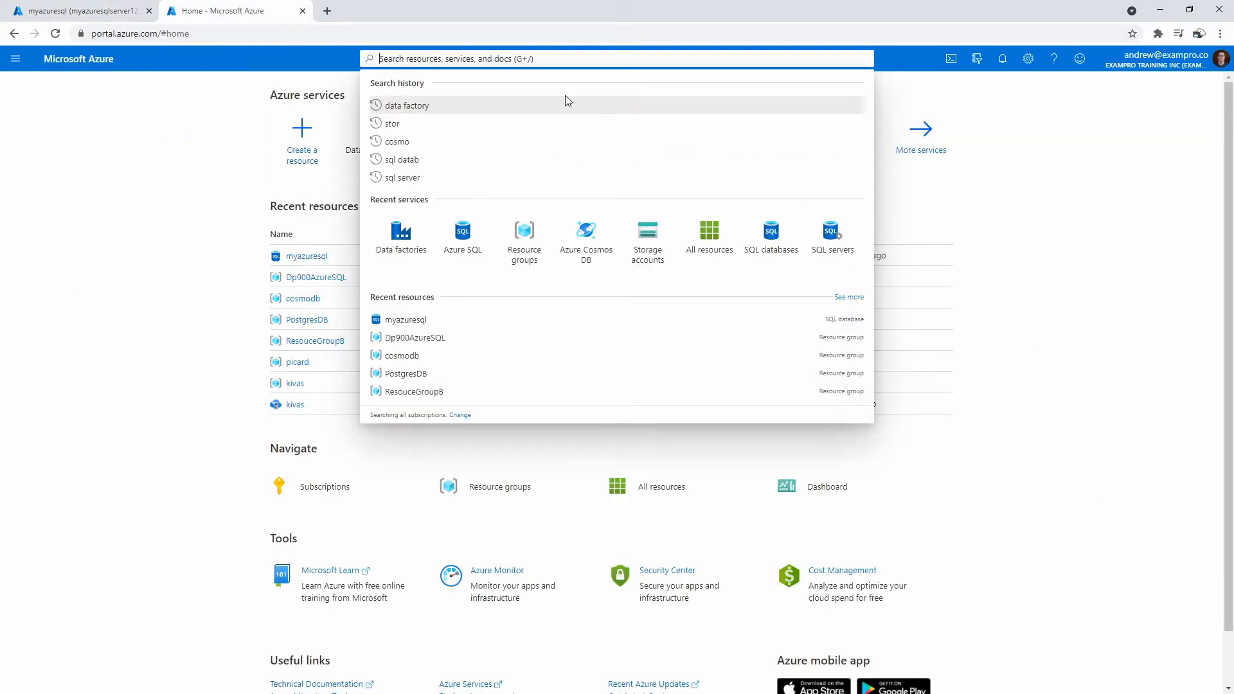
left_click_drag(1233, 80, 610, 120)
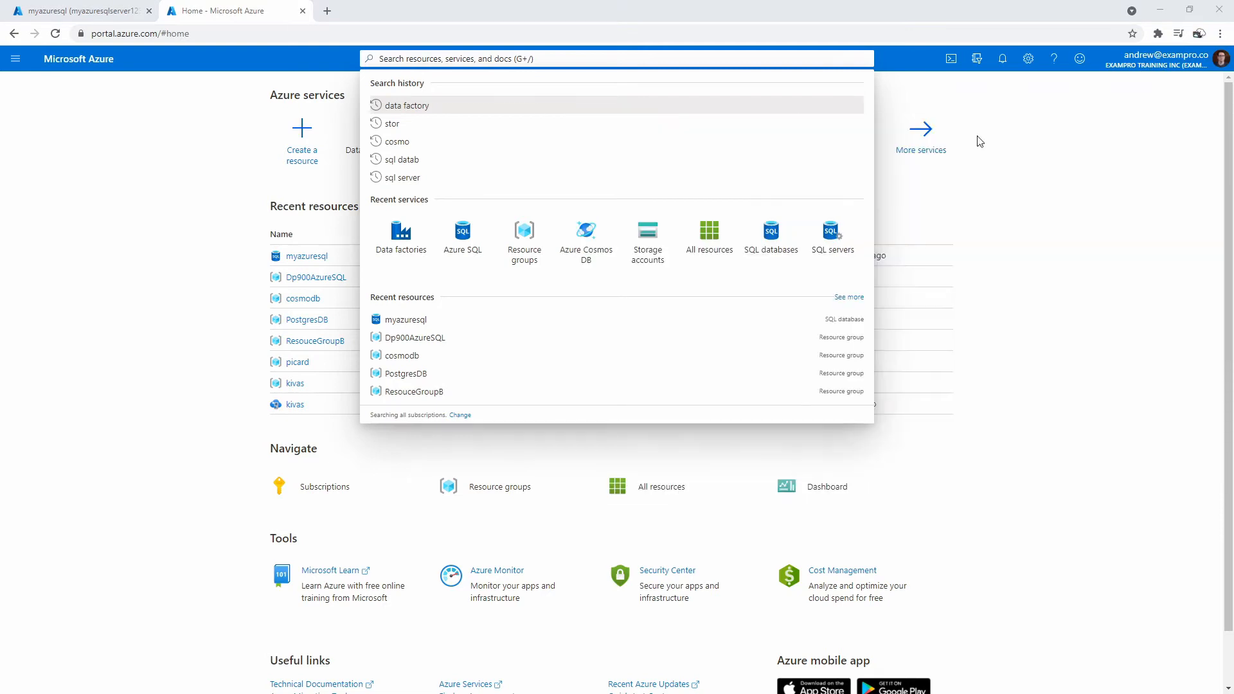
type("accoun")
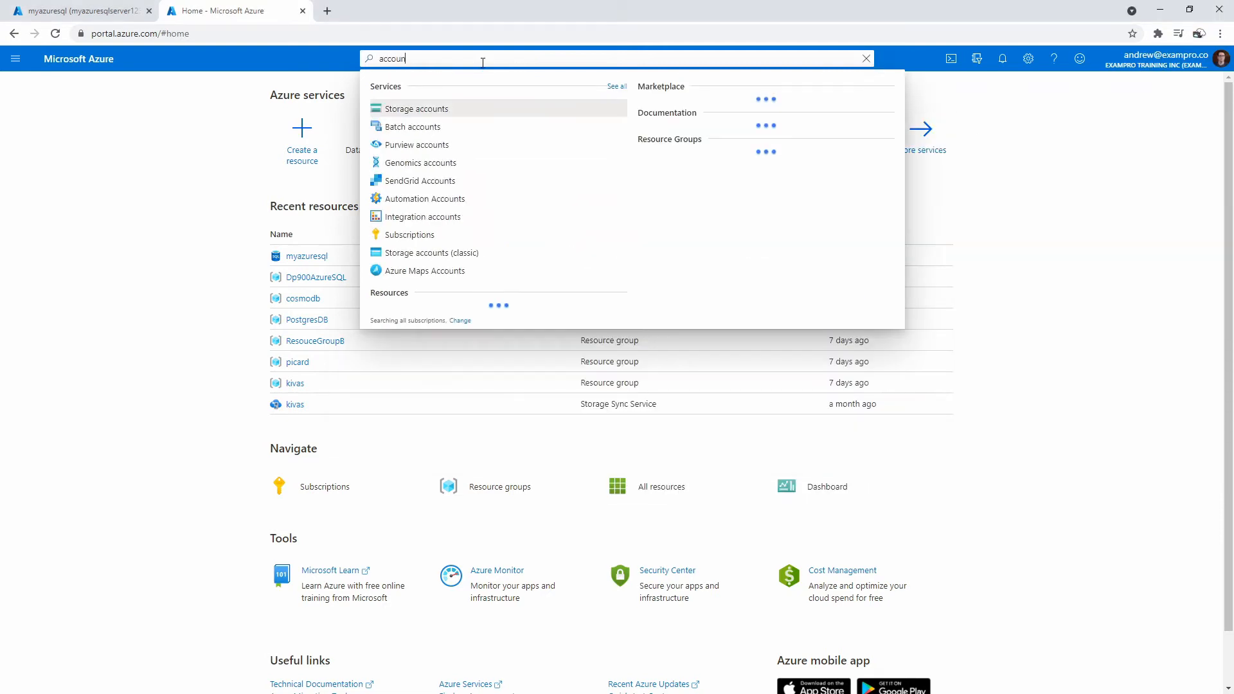
left_click(449, 105)
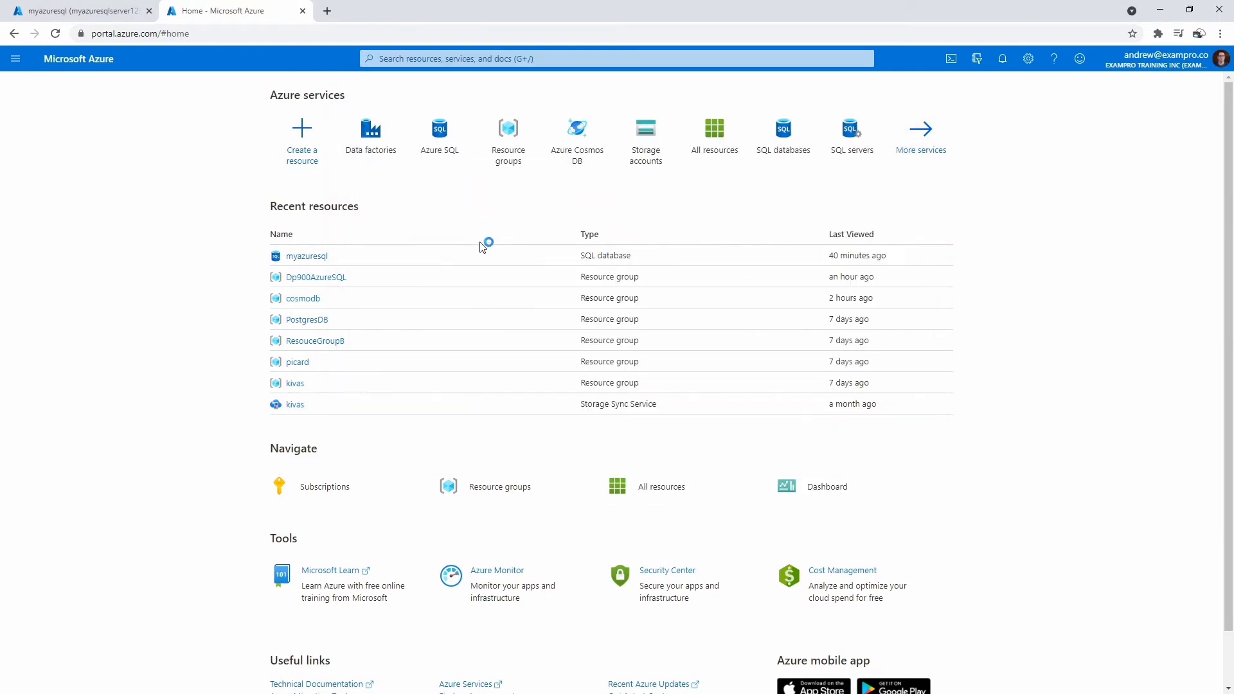
left_click_drag(623, 311, 566, 237)
left_click(659, 335)
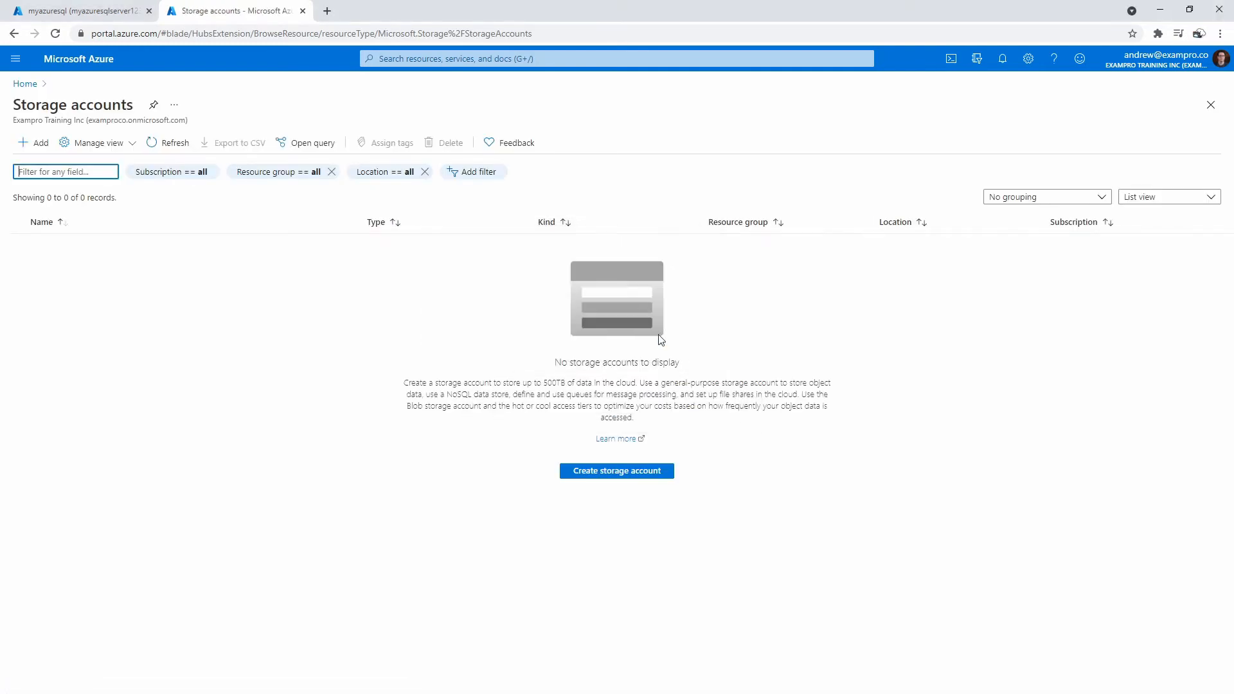
- Start a new storage account and create the resource group DP900Storage for it
left_click(49, 140)
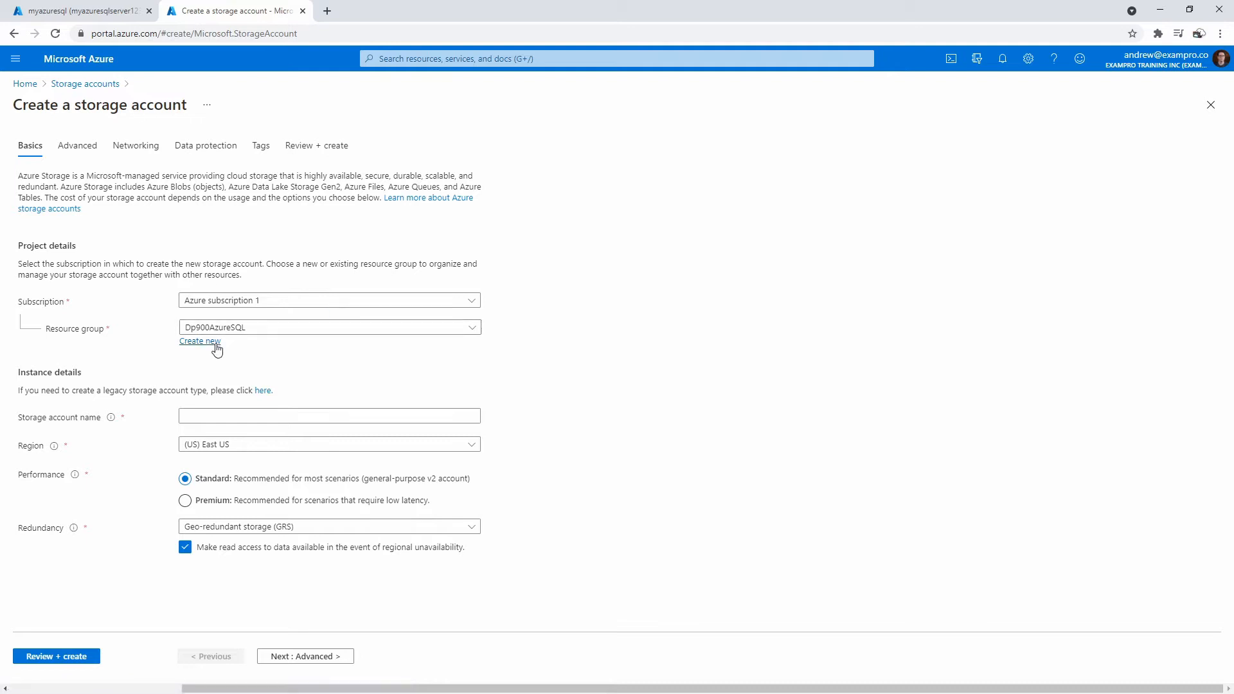
left_click(217, 347)
type("DP0")
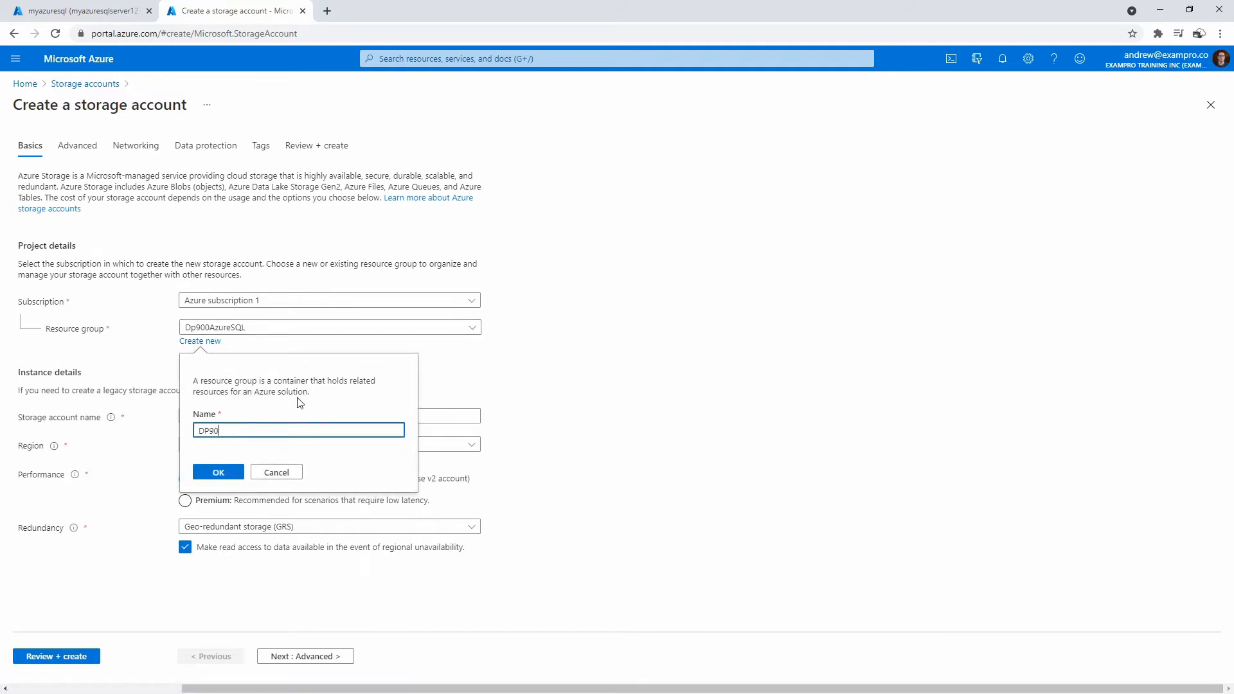
left_click(232, 471)
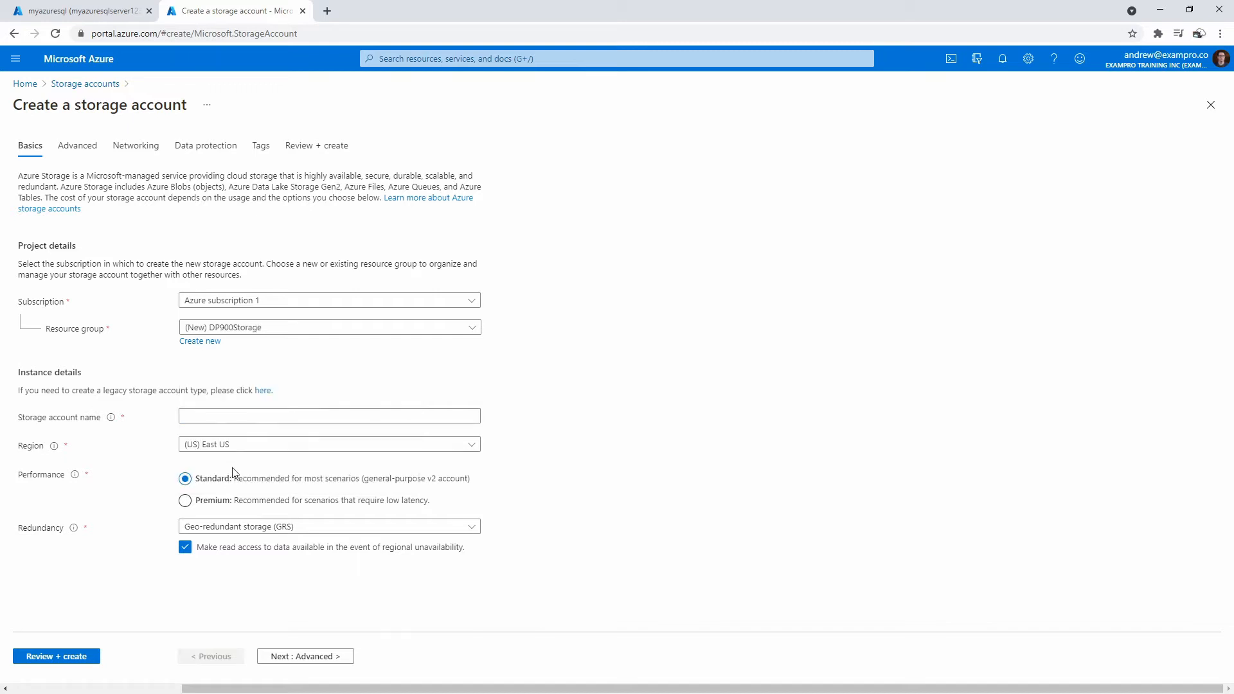
- Enter mystorageaccount123456 as the storage account name
left_click(250, 417)
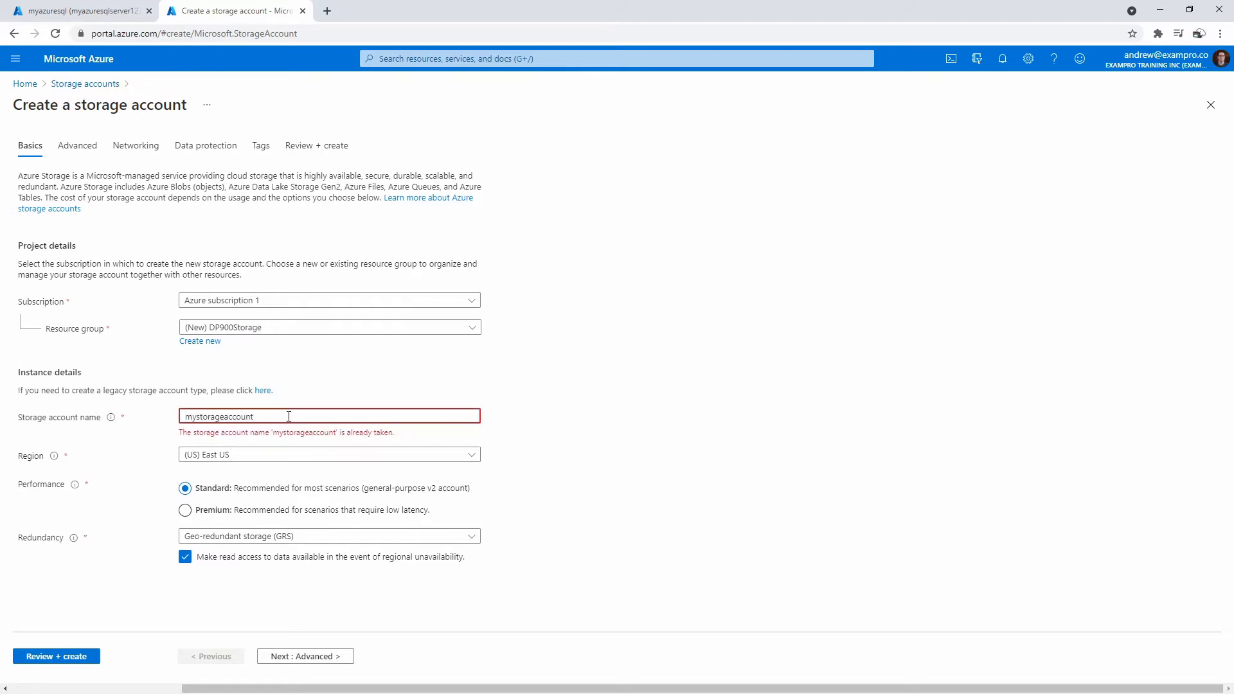
type("6")
left_click(539, 413)
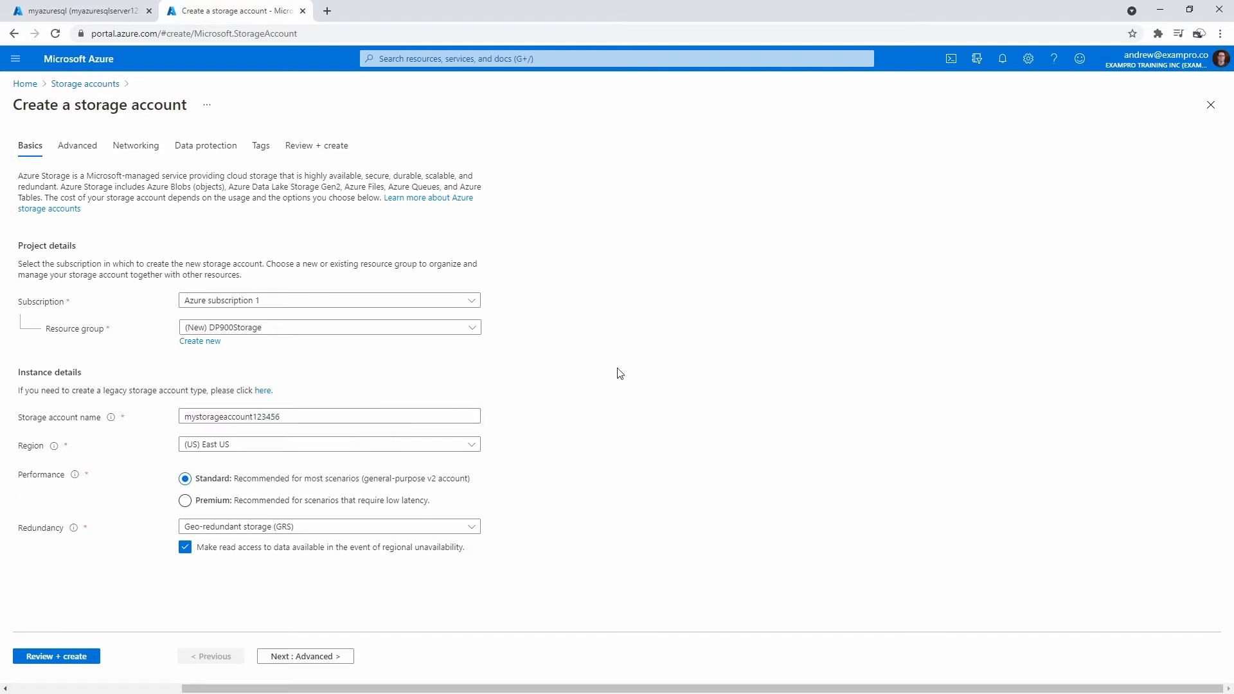
- Change the storage account name to mystorageaccount987654321 and read the naming rules shown for it
left_click(333, 415)
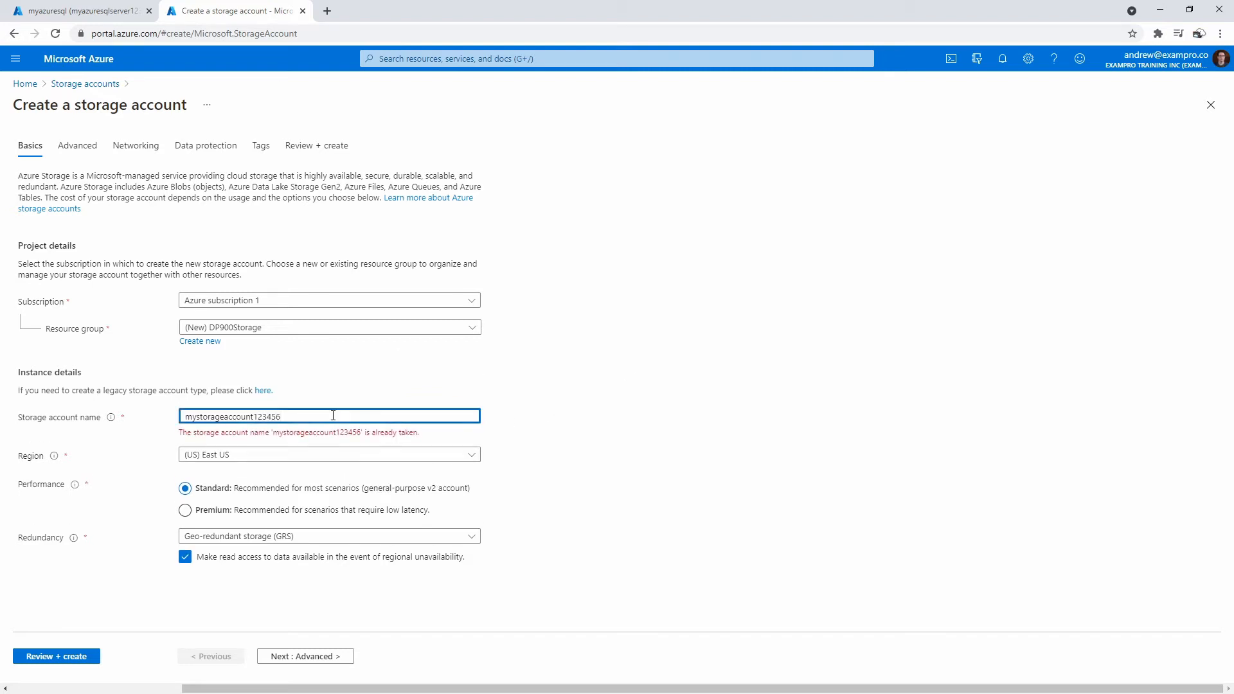
key("BackSpace")
key("BackSpace")
key("BackSpace")
key("BackSpace")
key("BackSpace")
key("BackSpace")
key("BackSpace")
key("BackSpace")
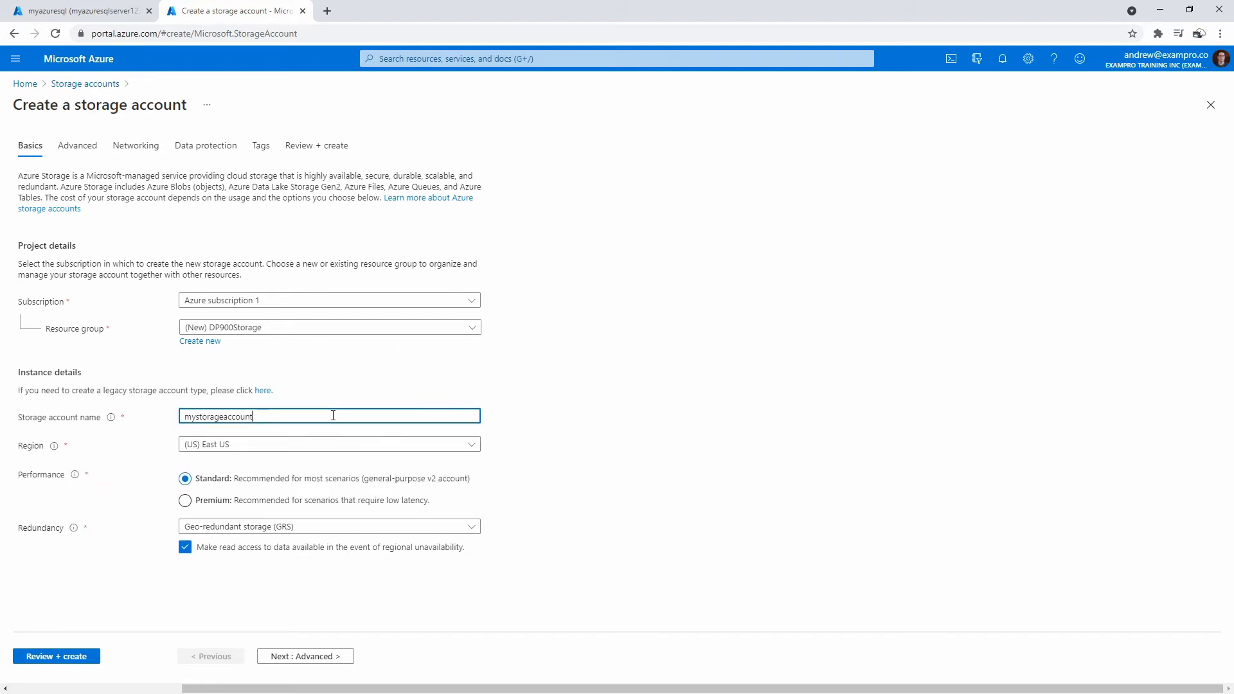
type("987654321")
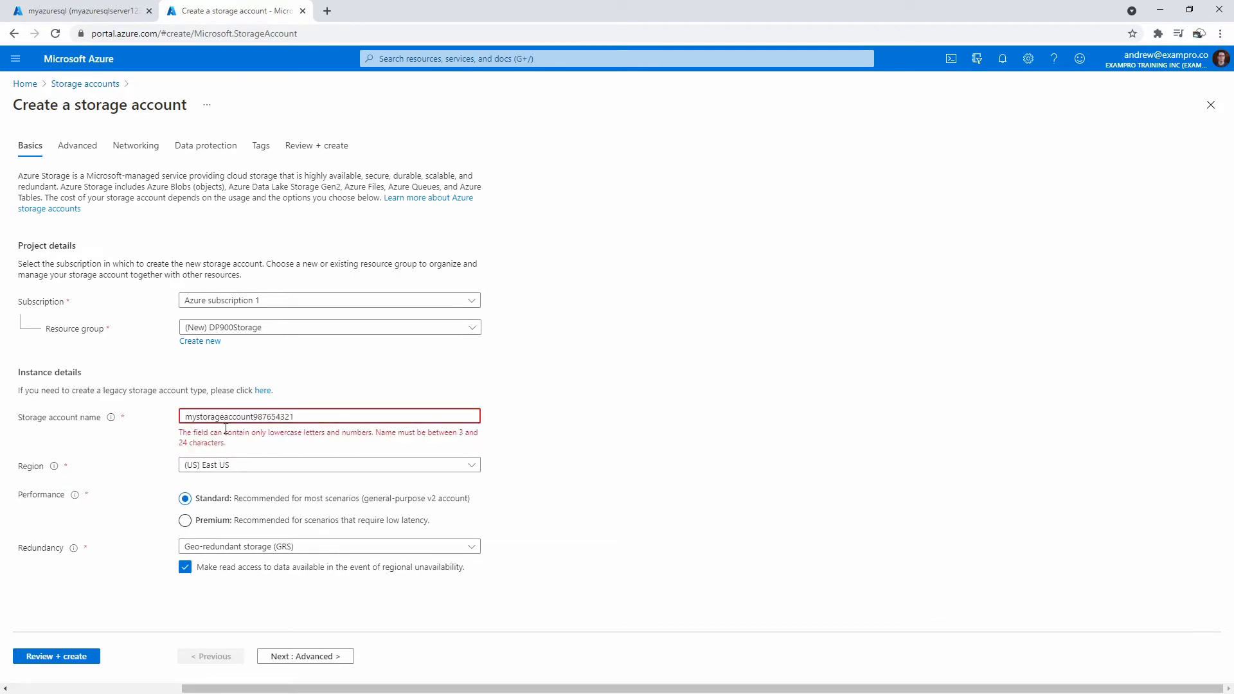
left_click(365, 420)
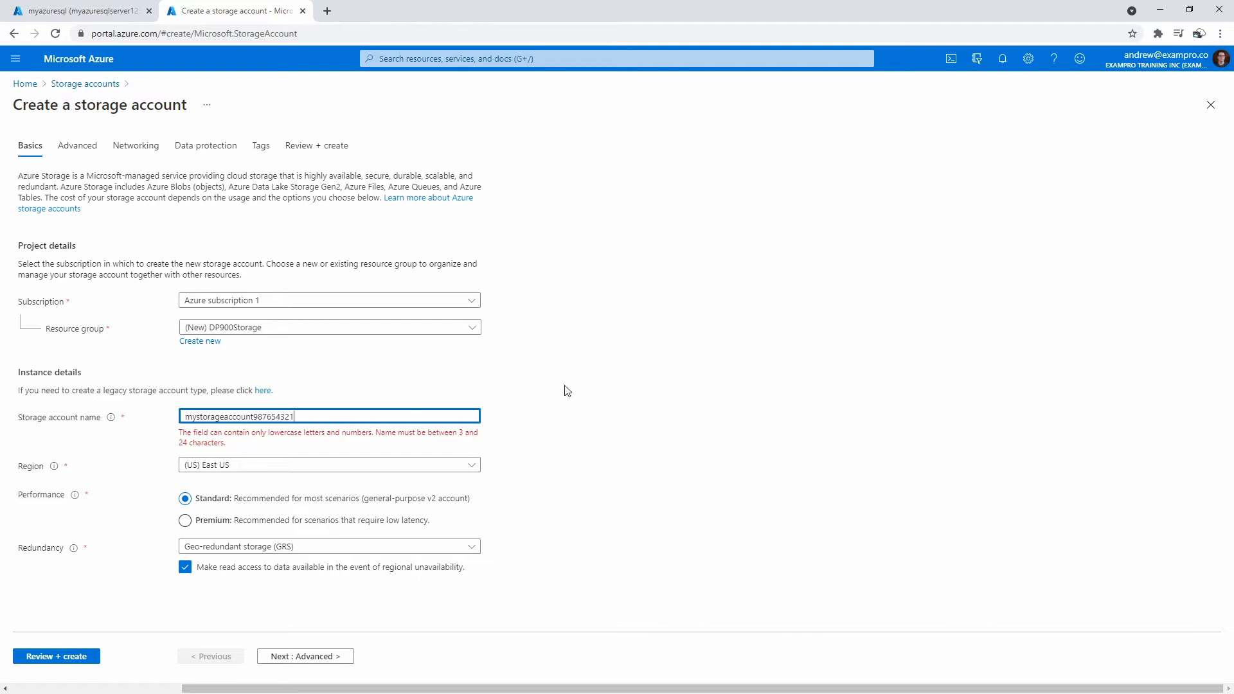
left_click_drag(236, 433, 365, 443)
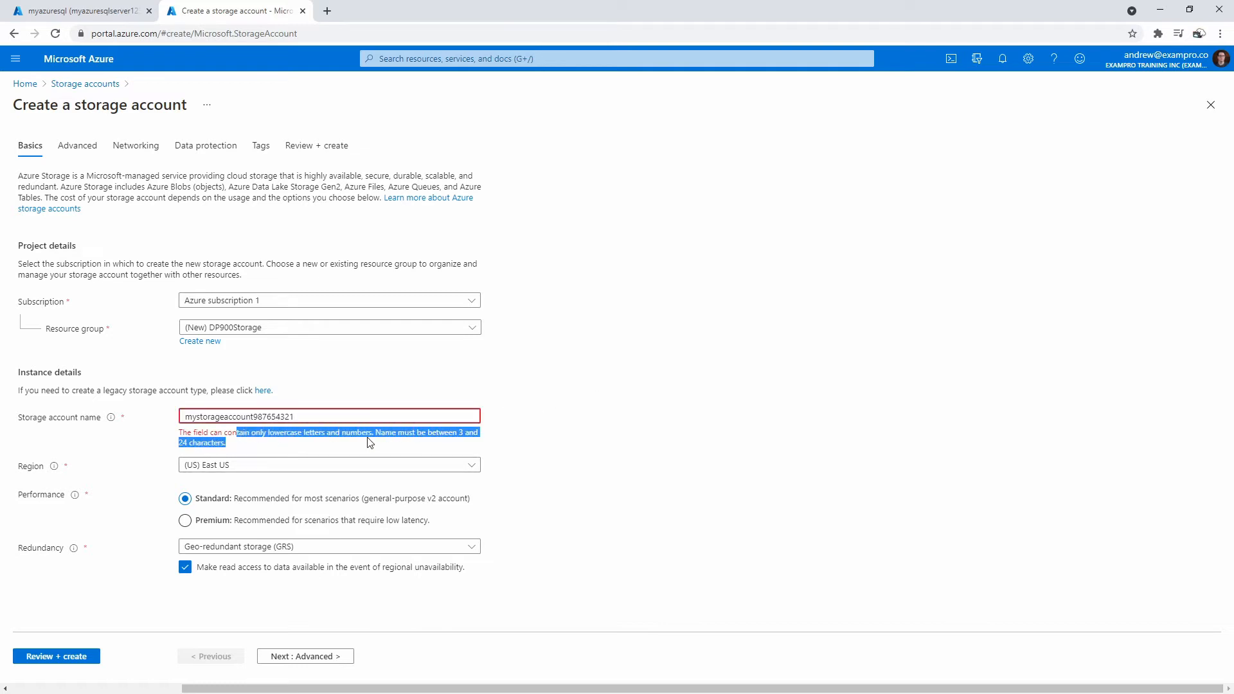
- Shorten the storage account name to mystorageaccount98765
left_click(298, 429)
left_click(302, 415)
key("BackSpace")
key("BackSpace")
key("BackSpace")
key("BackSpace")
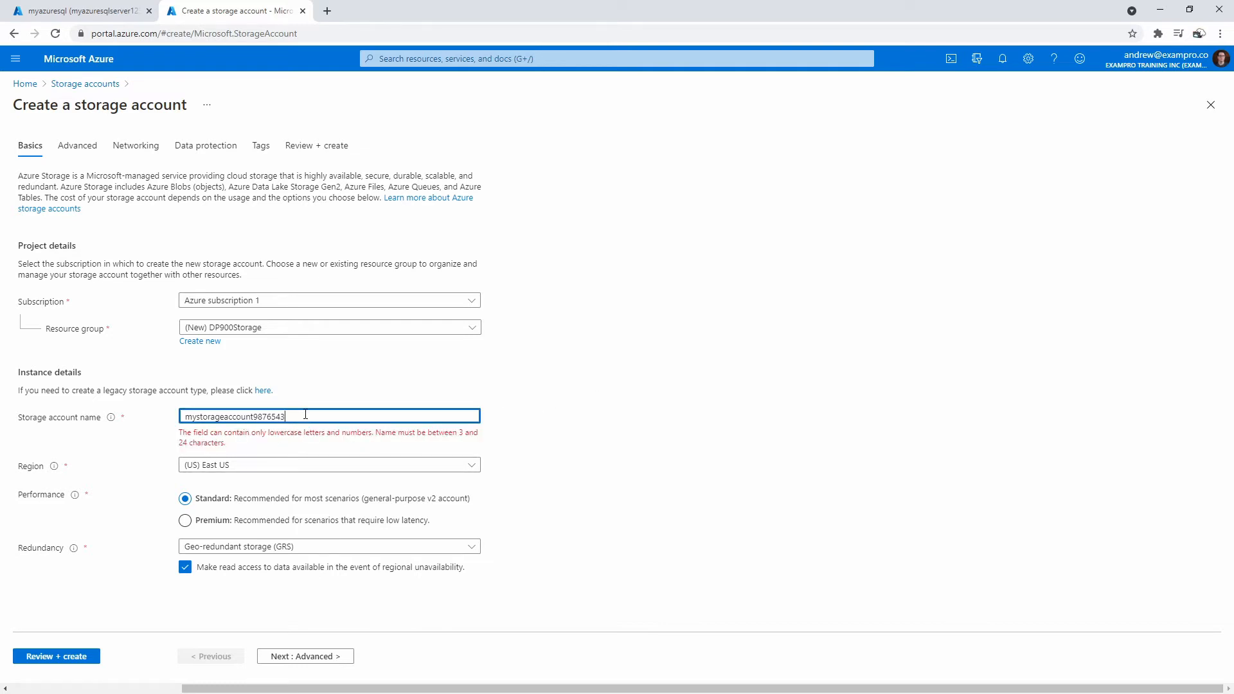
left_click(606, 407)
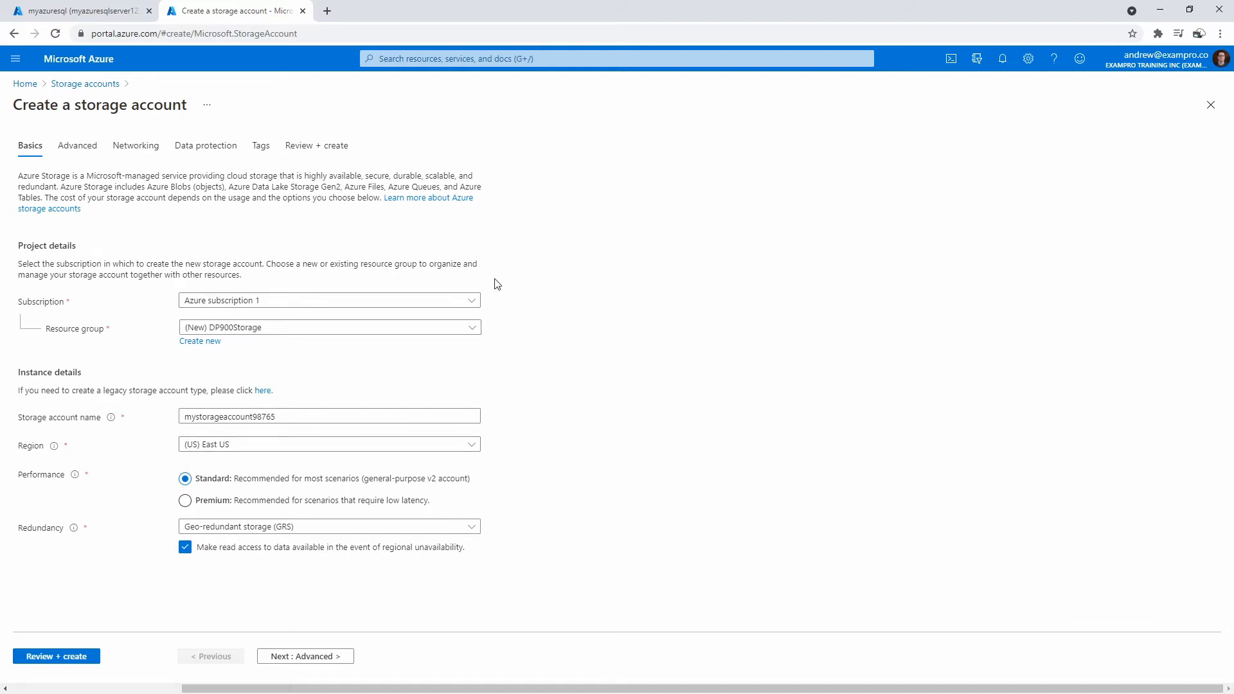
- Check the premium account types, then use Standard performance with Locally-redundant storage (LRS) for redundancy
left_click(185, 500)
left_click(205, 528)
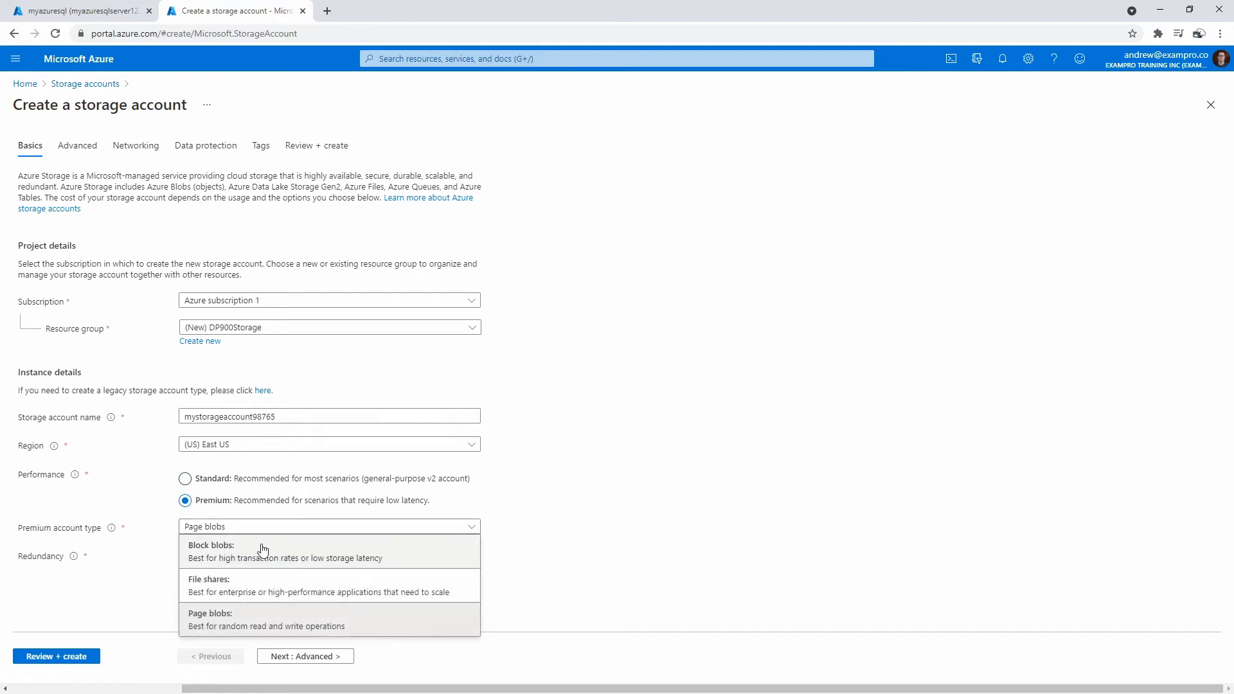
left_click(185, 479)
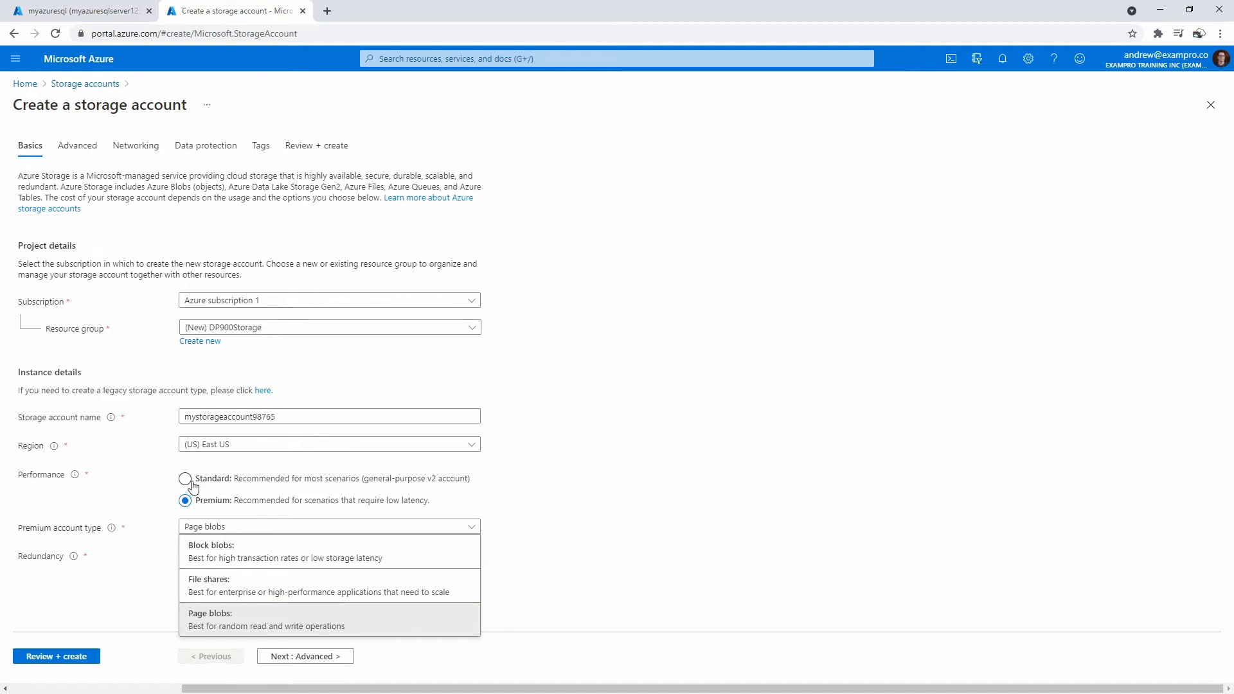
left_click(368, 527)
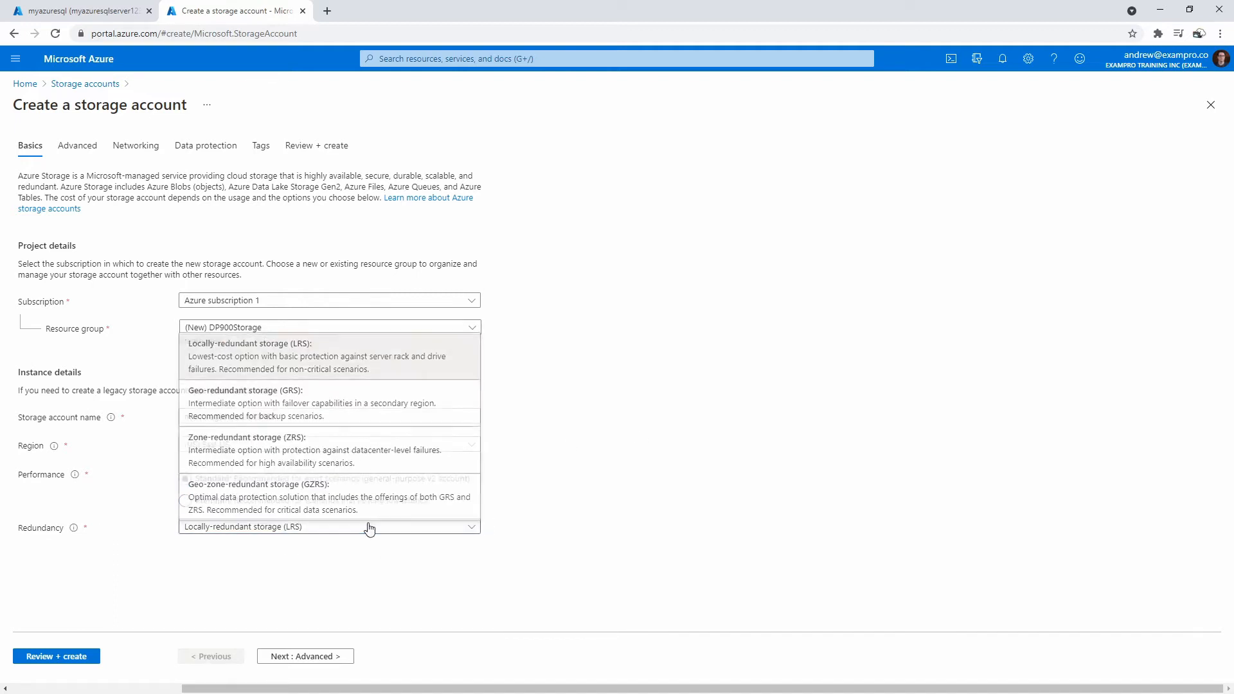
left_click(443, 520)
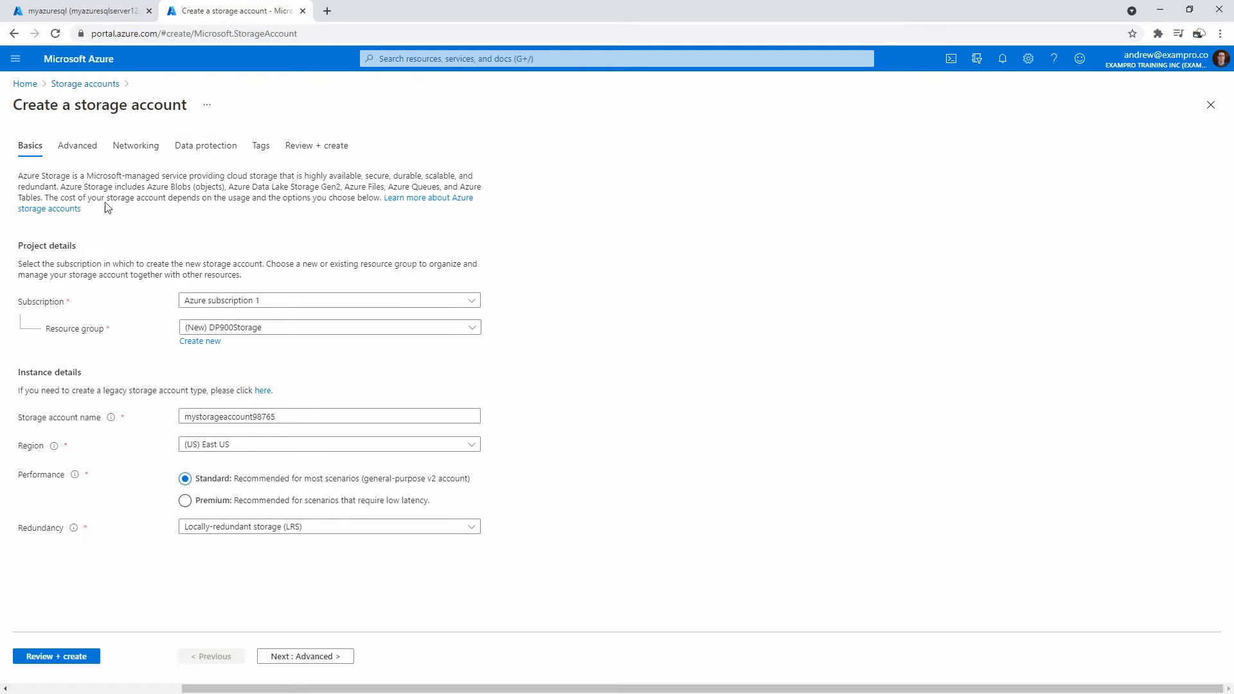
- Examine the advanced settings, including the Data Lake Storage Gen2 hierarchical namespace option and the blob access tiers
left_click(77, 146)
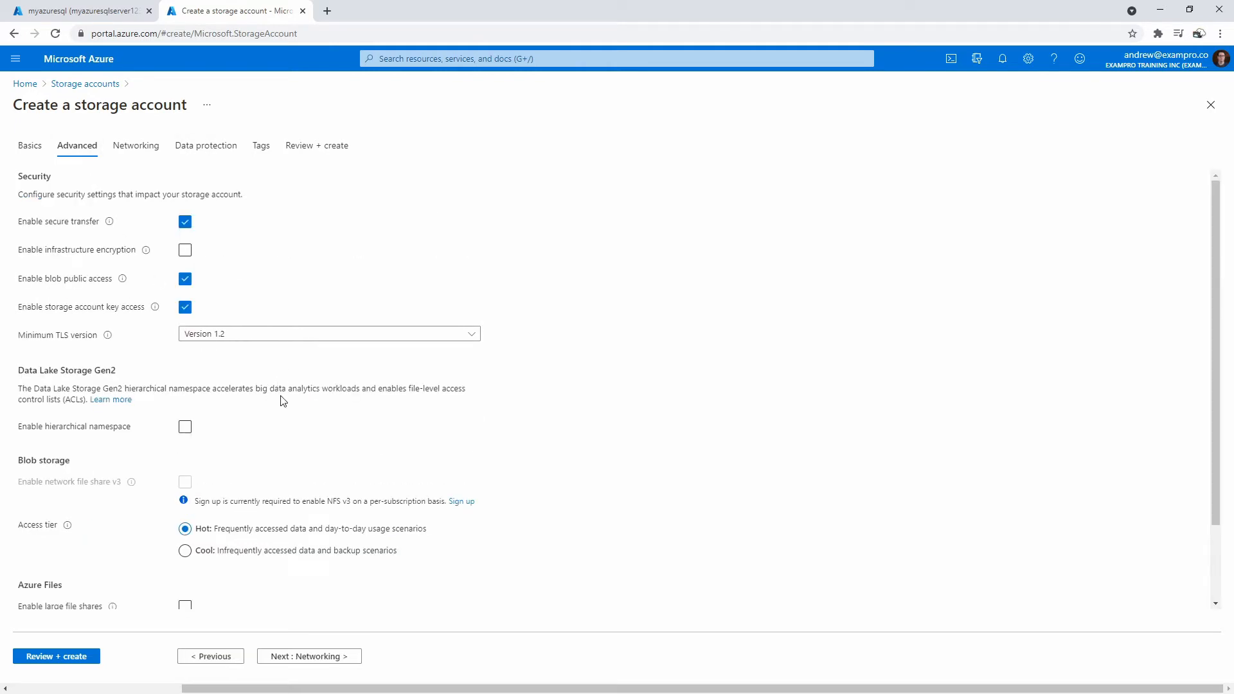
scroll(277, 443, "down", 1)
scroll(264, 475, "up", 1)
left_click_drag(116, 386, 319, 403)
left_click(268, 419)
left_click(186, 428)
left_click_drag(20, 366, 119, 373)
left_click(185, 428)
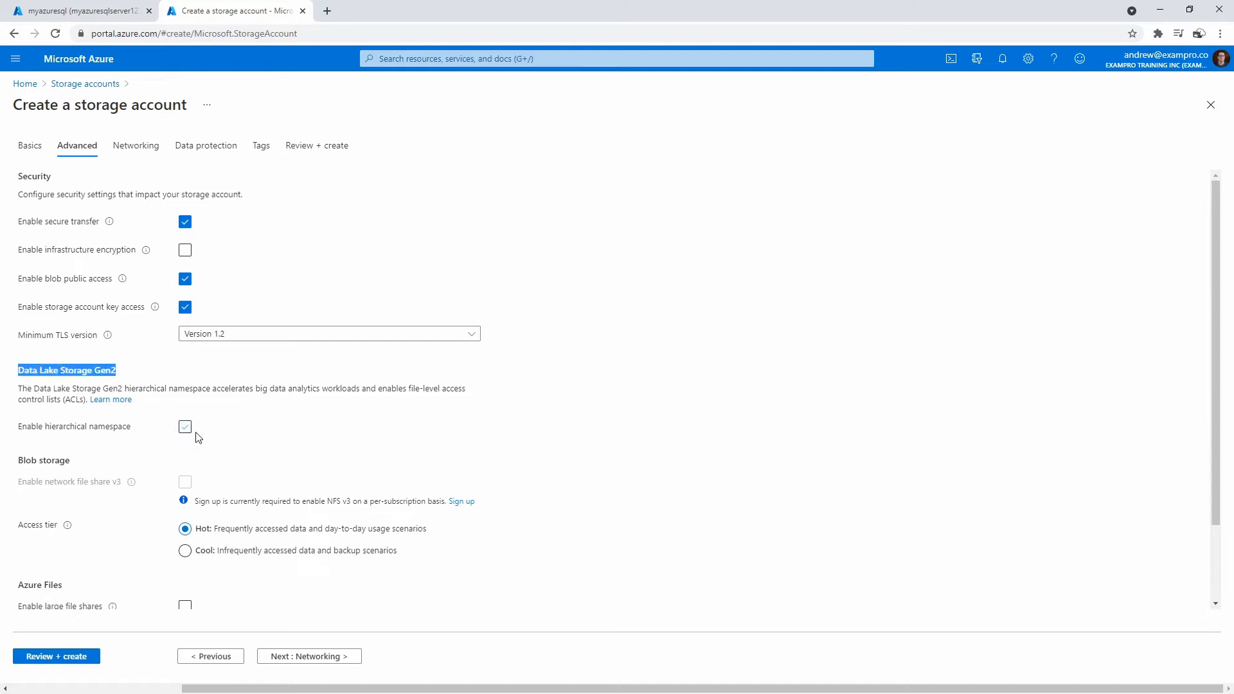
scroll(320, 468, "down", 2)
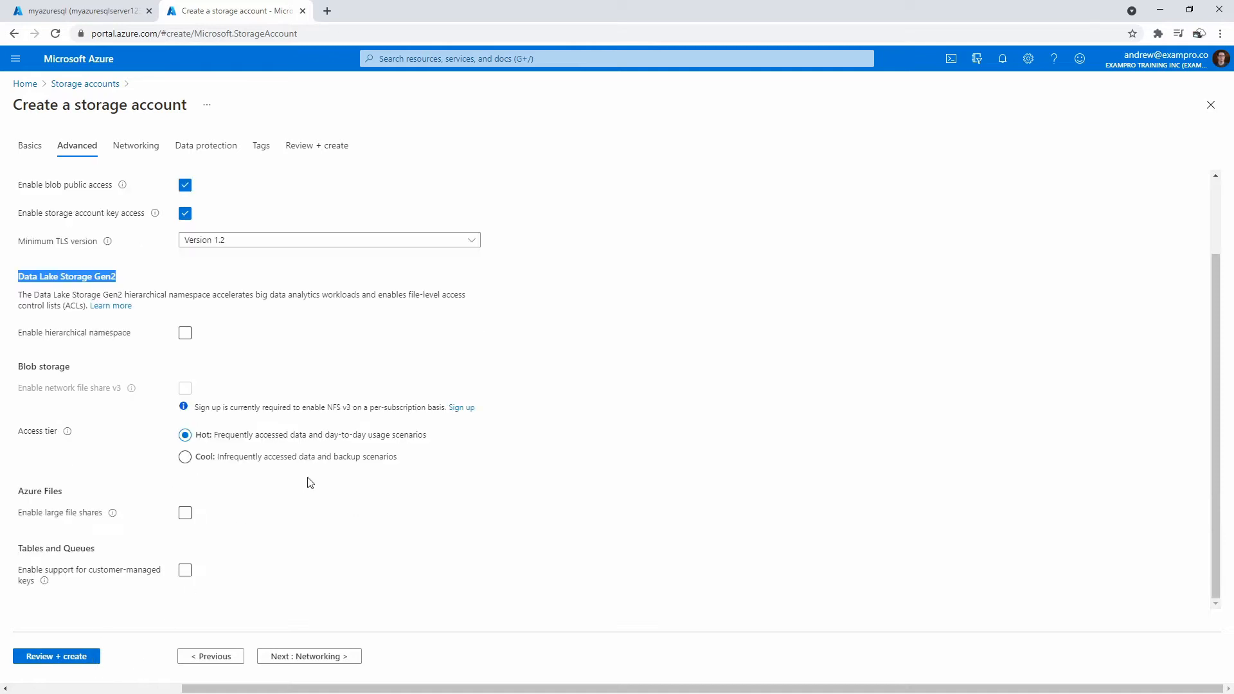
- Review the storage account configuration through to data protection and create the account
left_click(93, 651)
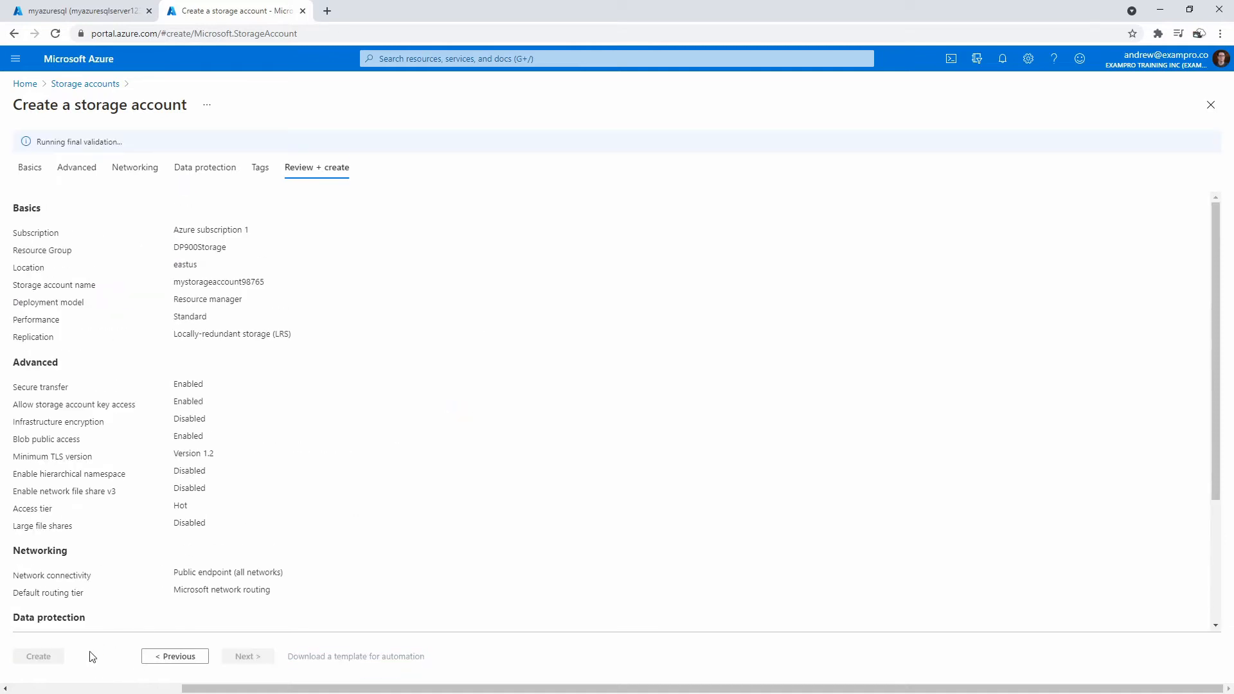
scroll(317, 372, "down", 4)
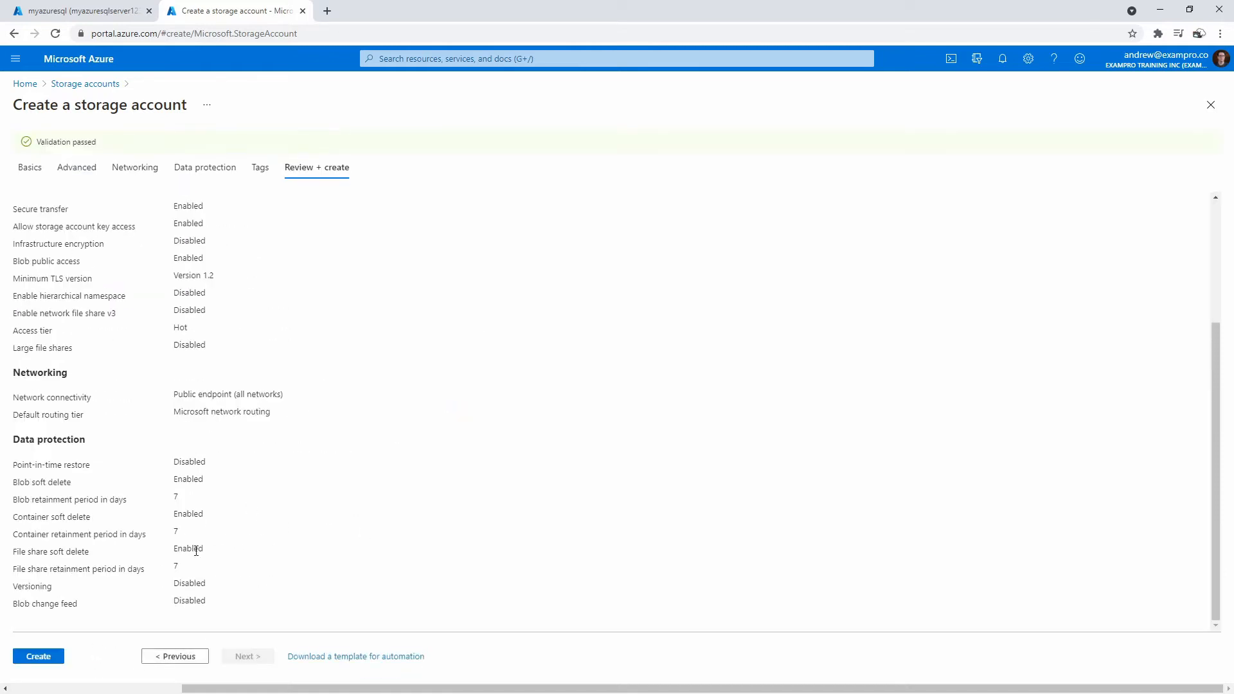
left_click(56, 657)
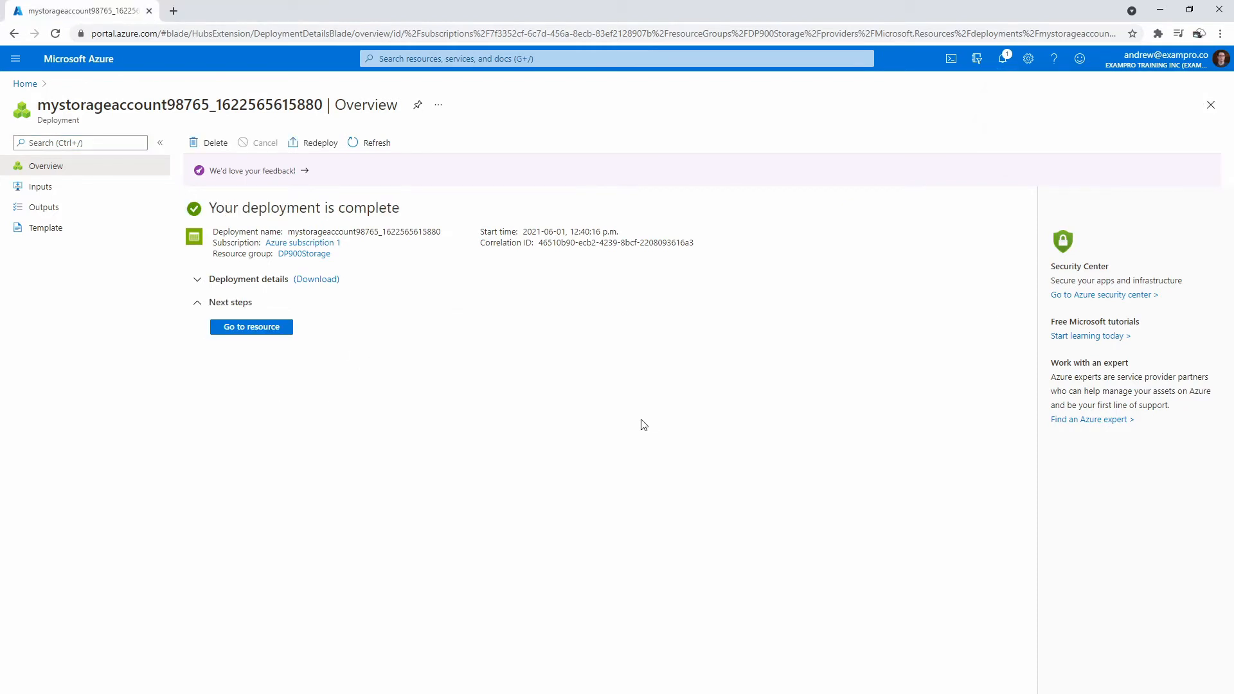
- Open the deployed storage account and go to its file shares
left_click(279, 329)
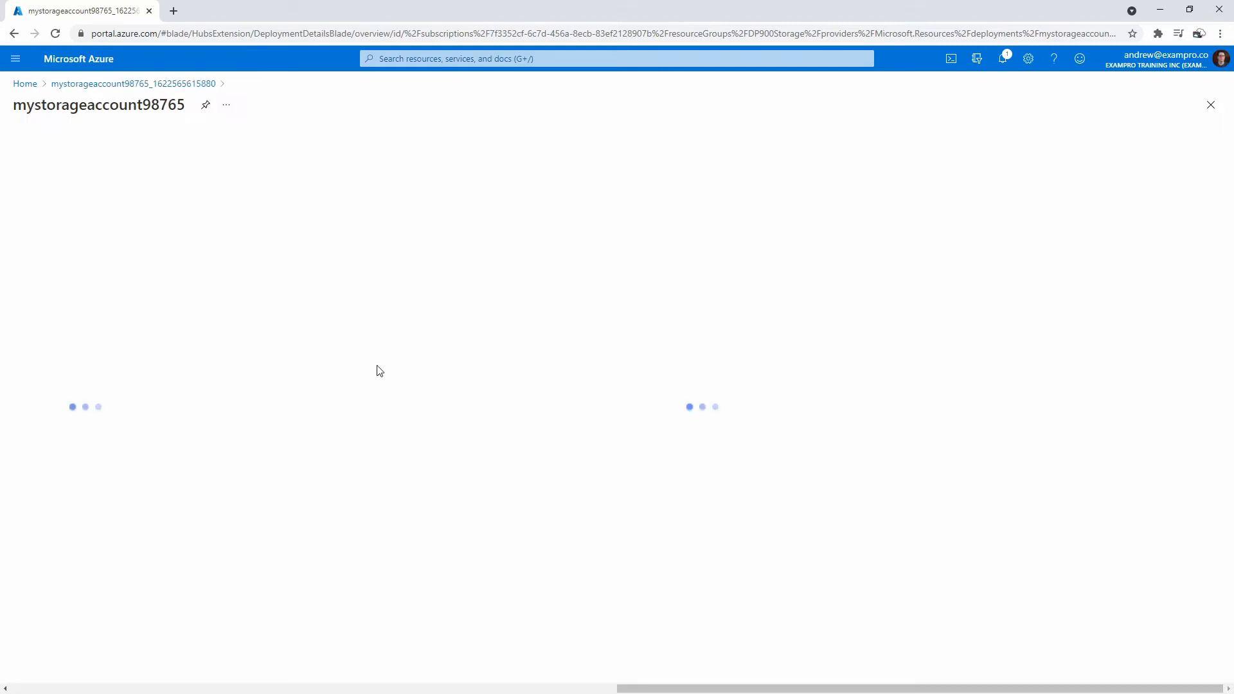
left_click(97, 359)
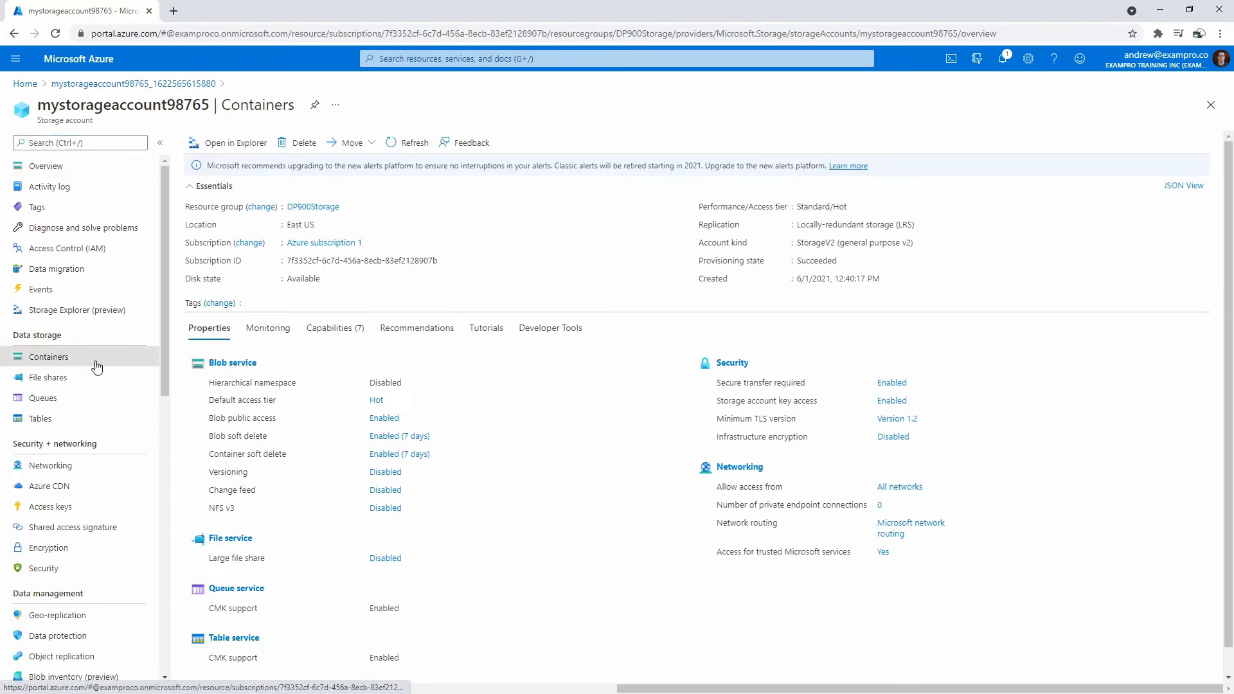
left_click(122, 377)
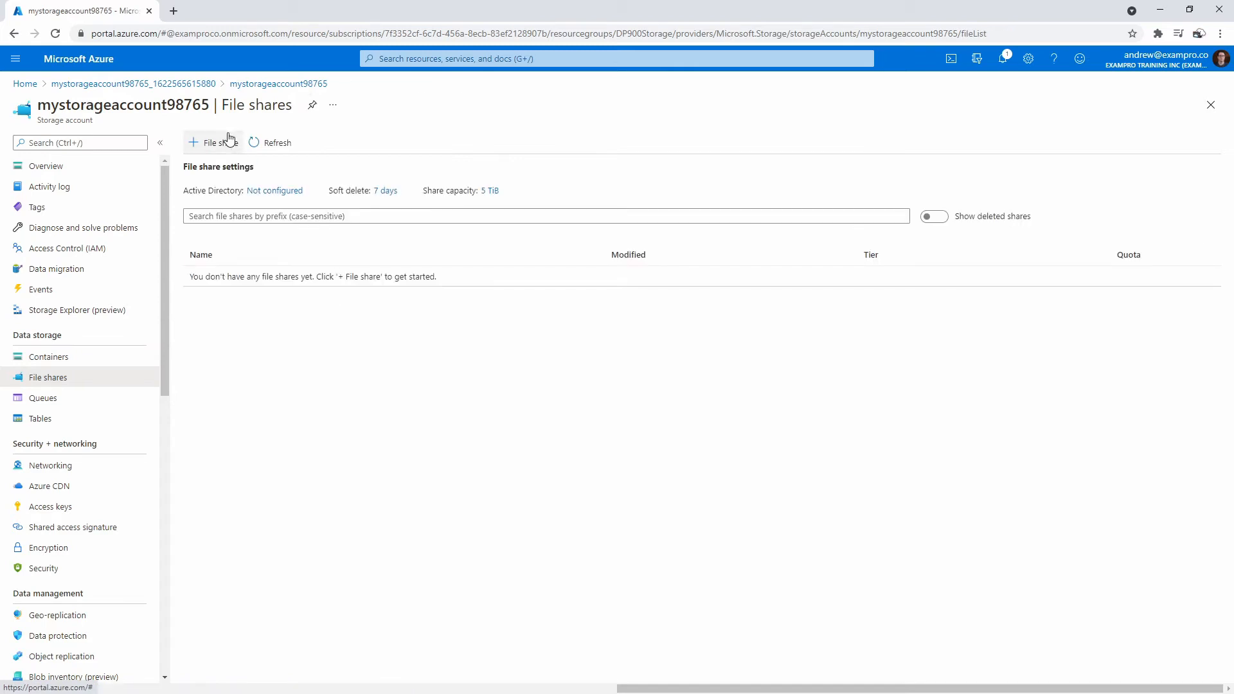
- Create a Transaction optimized file share named myazurefileshare with a 1 GiB quota and open it
left_click(225, 139)
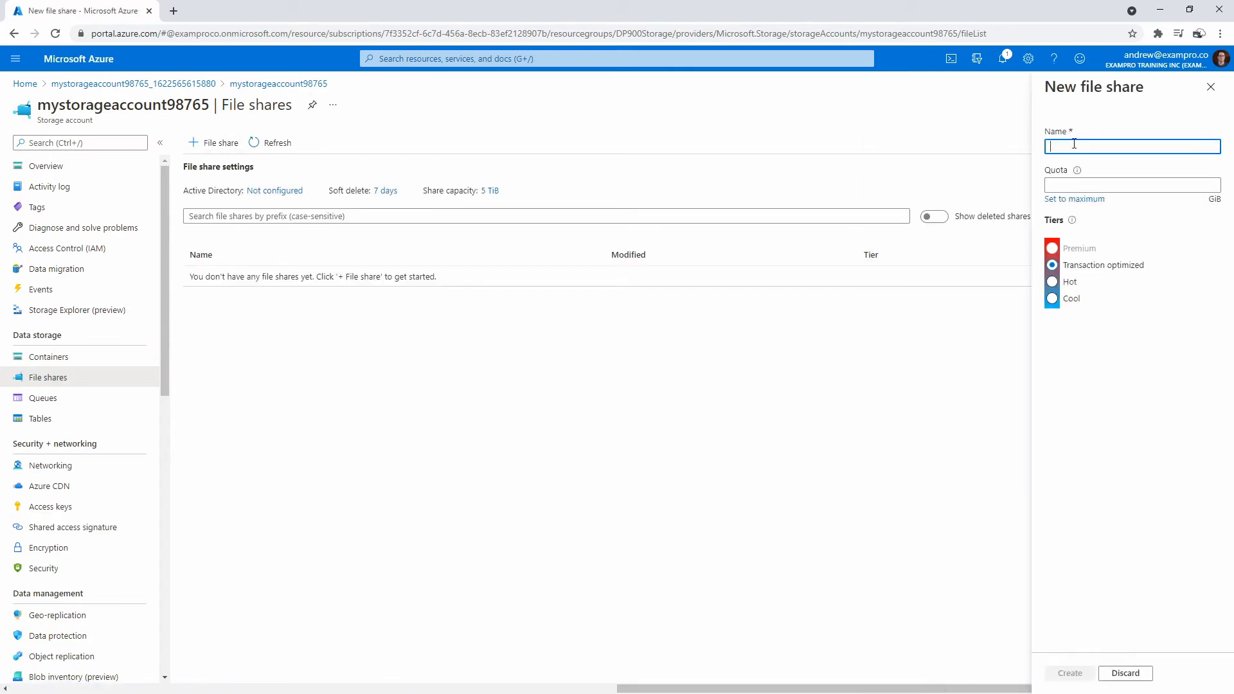
type("myazurefileshare")
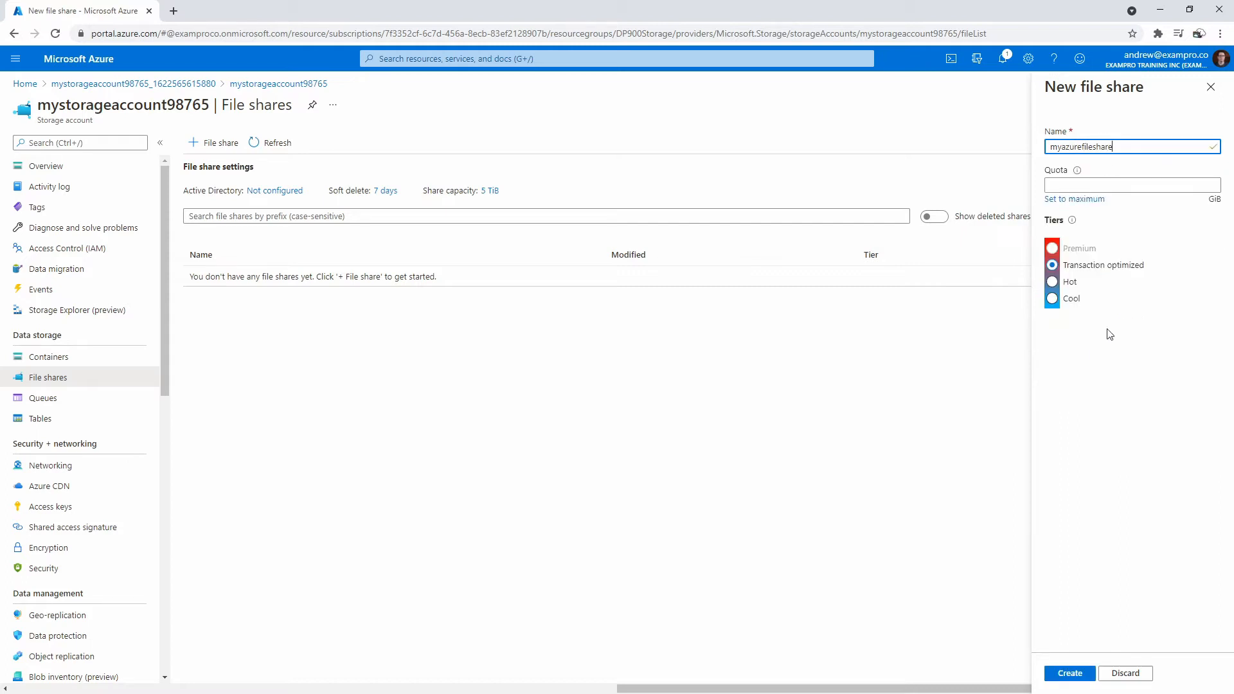
mouse_move(1073, 224)
left_click(1109, 186)
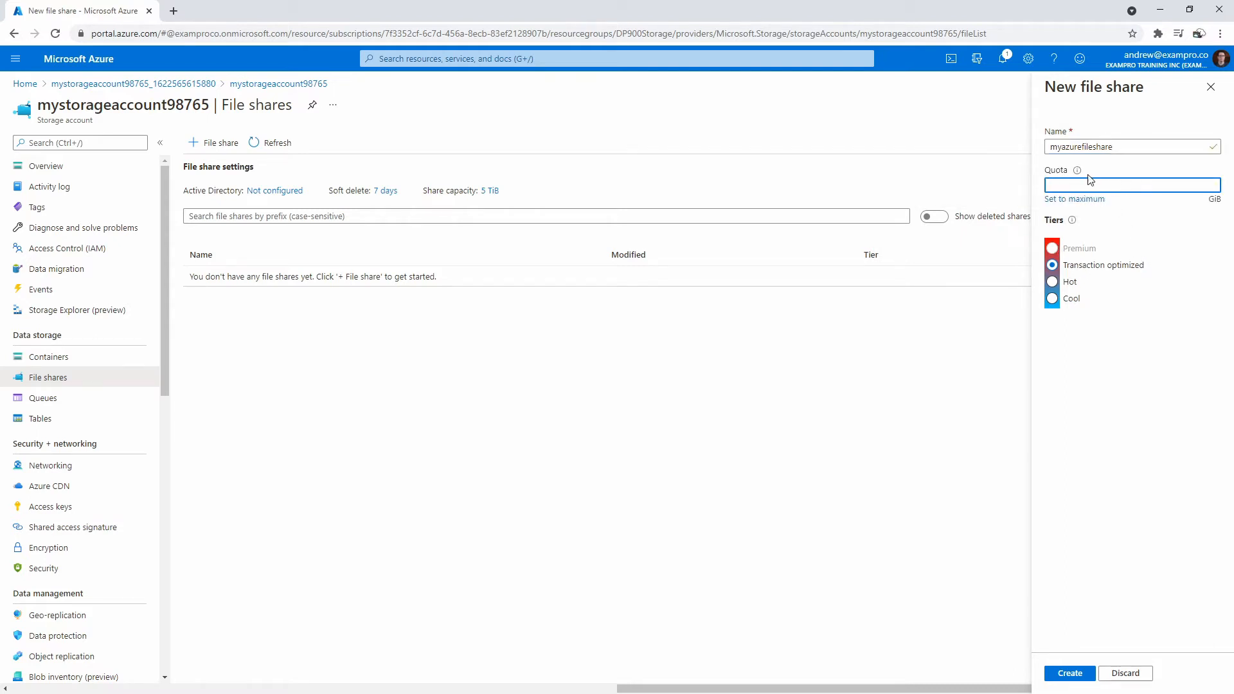
mouse_move(1077, 175)
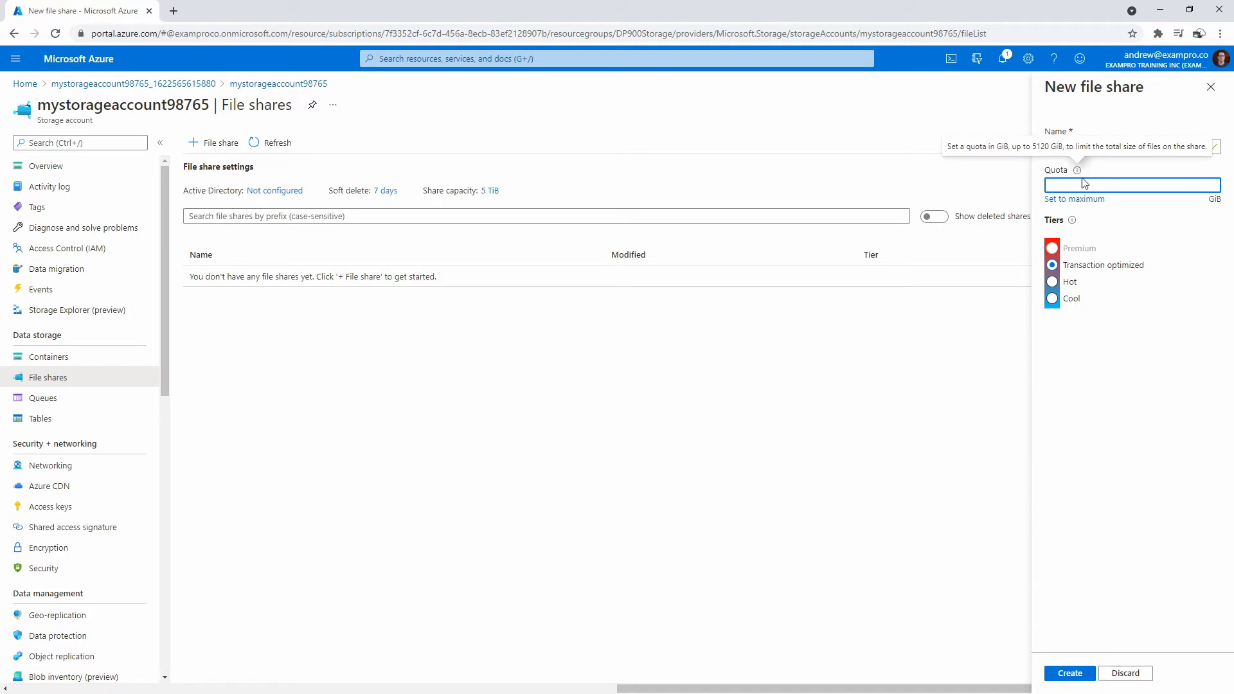
left_click(1177, 365)
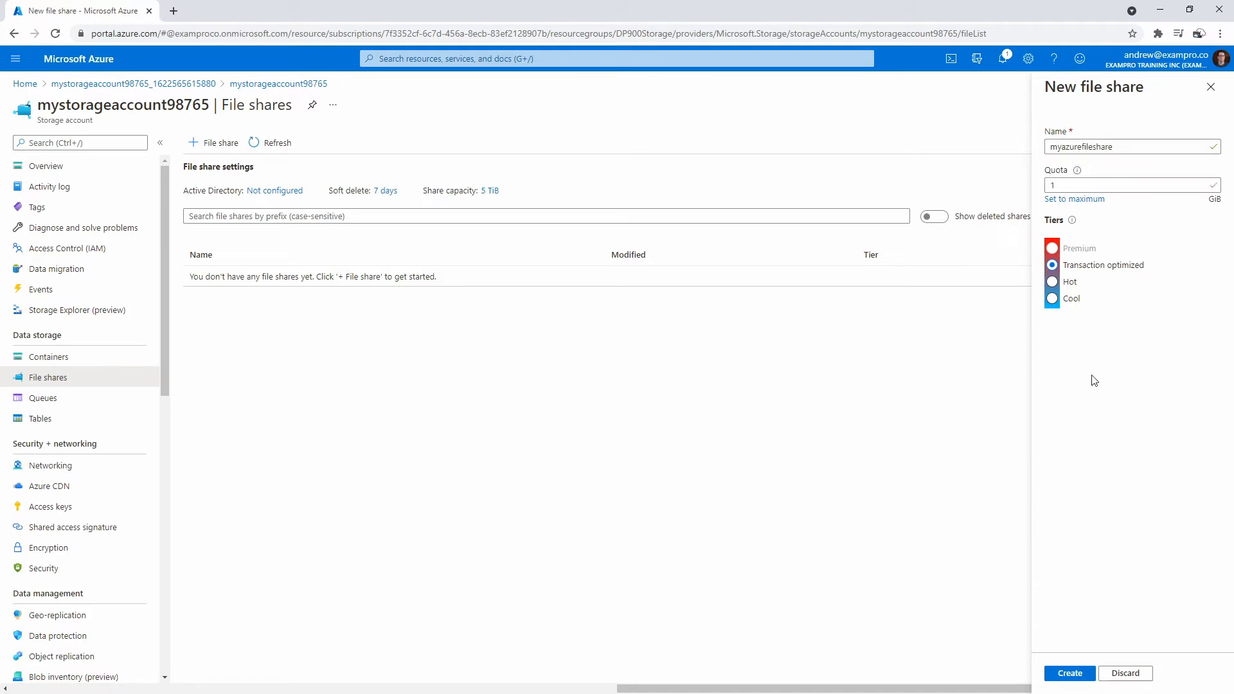
left_click(1067, 679)
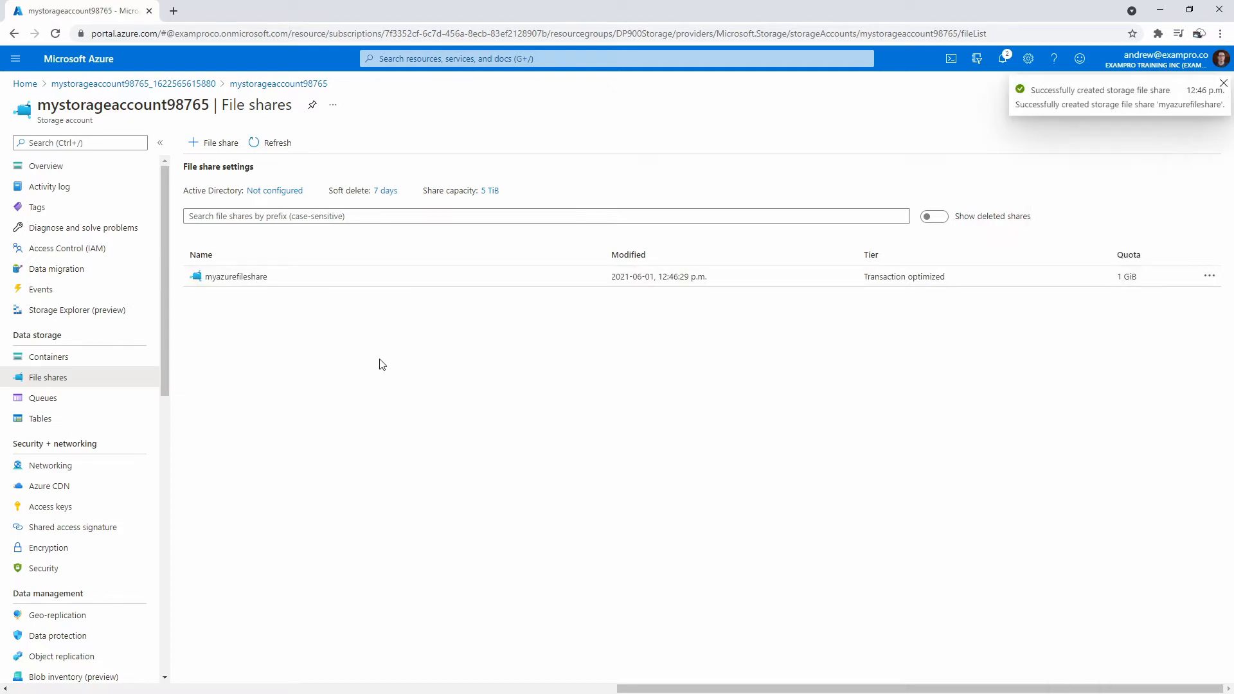
left_click(232, 277)
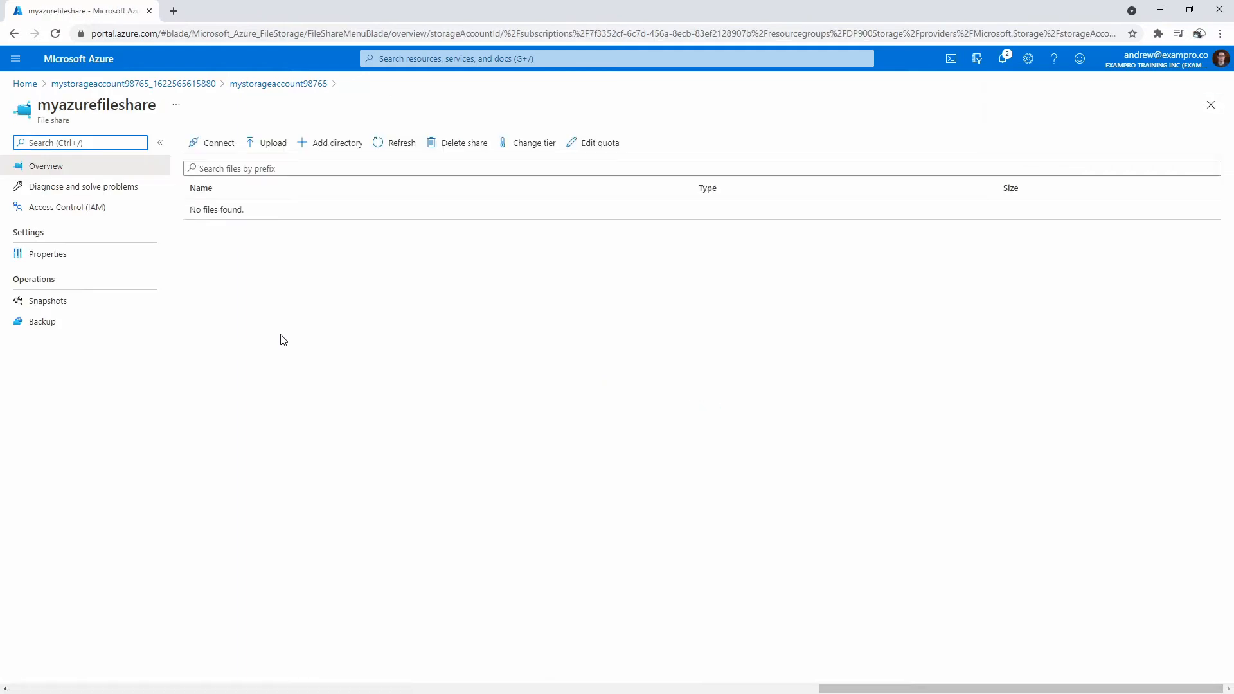
- In a new browser tab, search Google Images for "star trek" and open the Kirk and Spock picture from vulture.com
left_click(175, 13)
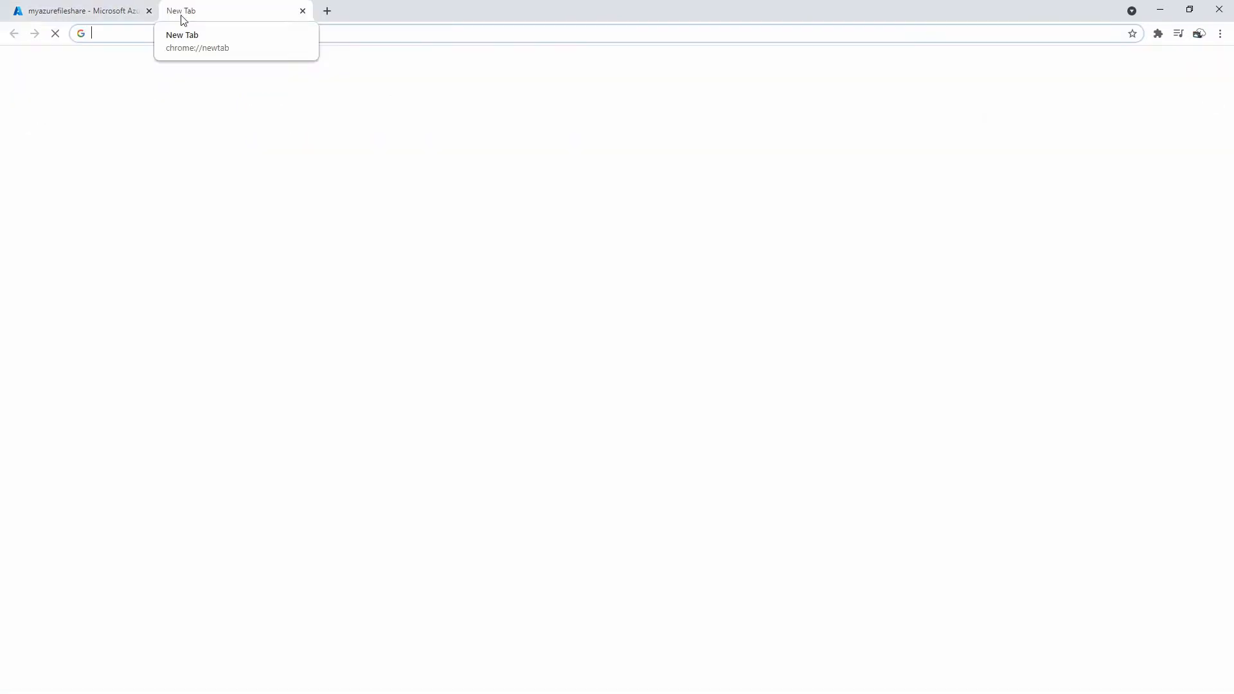
left_click(496, 241)
type("star trek")
key("Return")
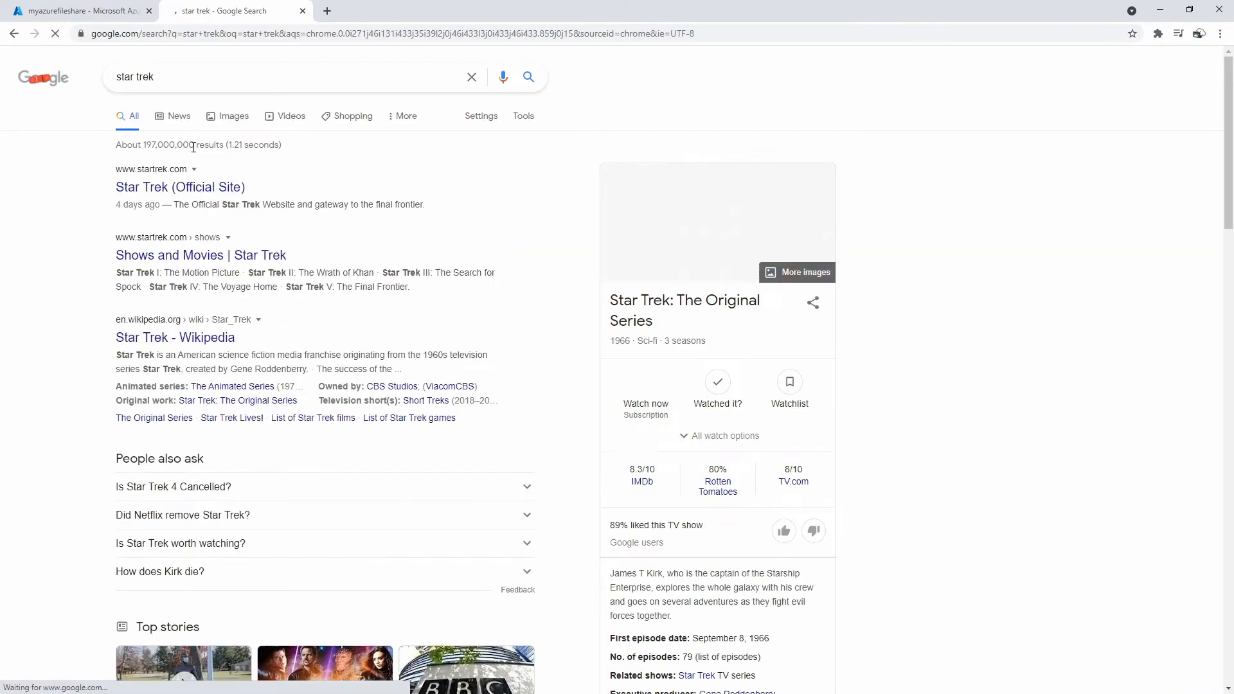
left_click(228, 122)
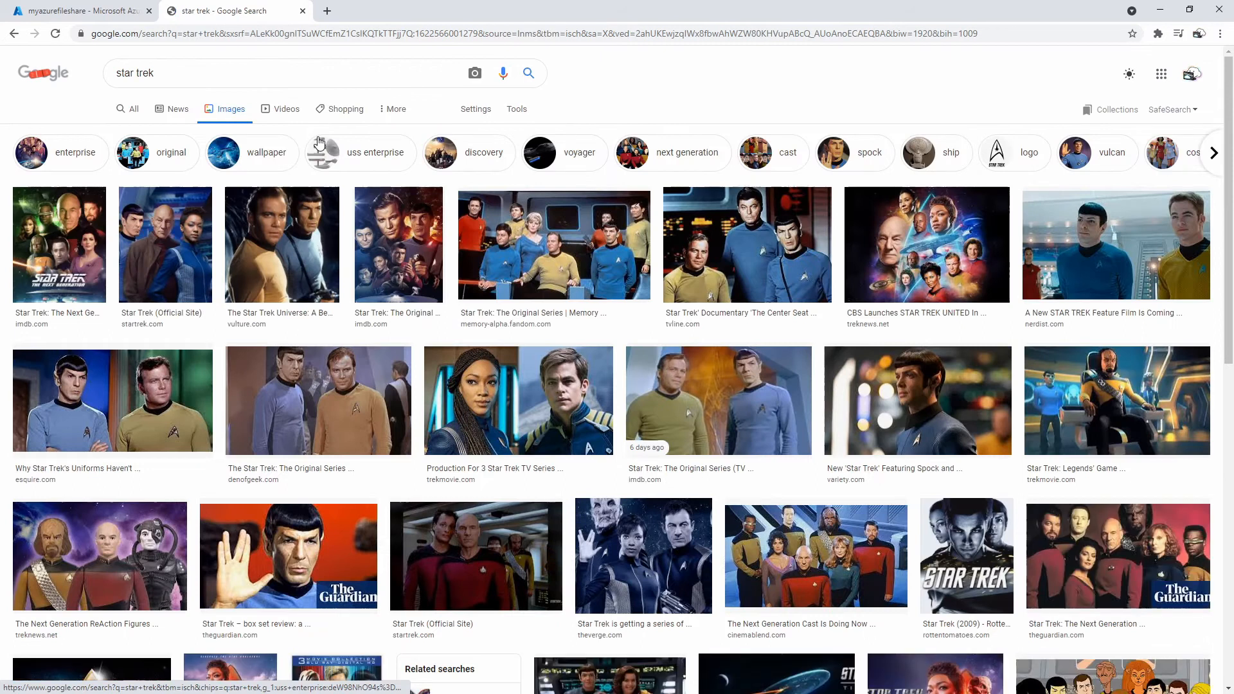
left_click(281, 243)
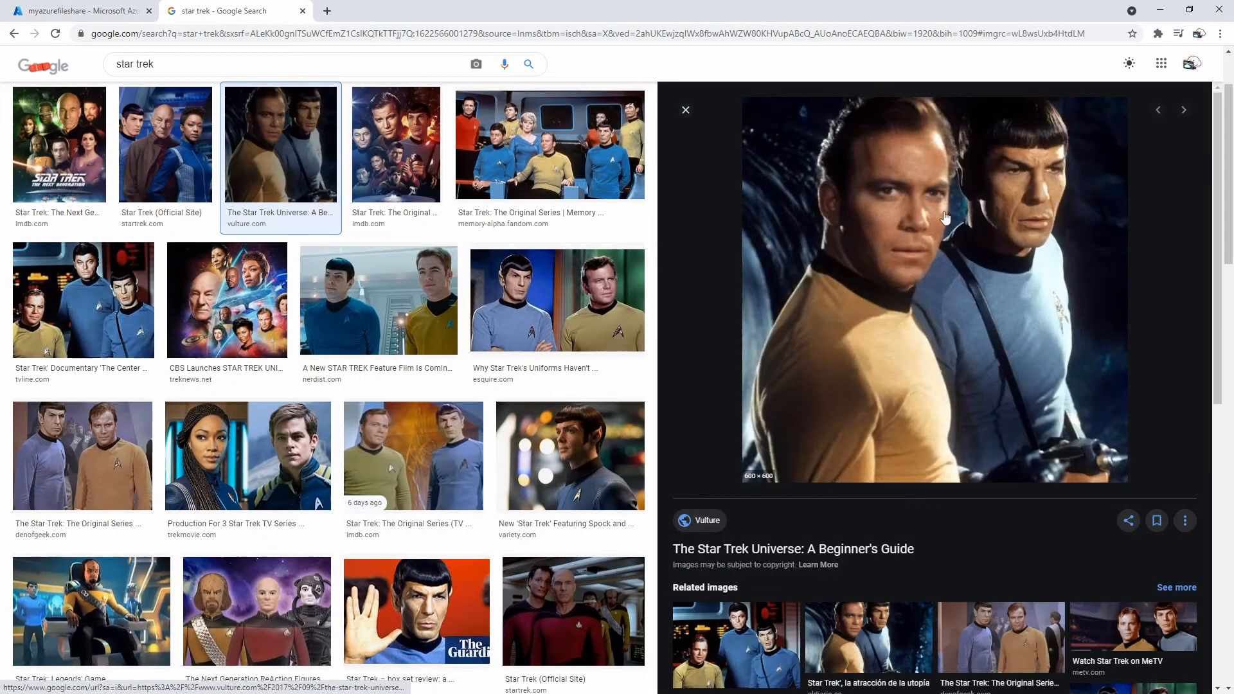
- Save the enlarged picture to the Downloads folder as kirk-and-spock.jpg
right_click(920, 194)
left_click(1010, 332)
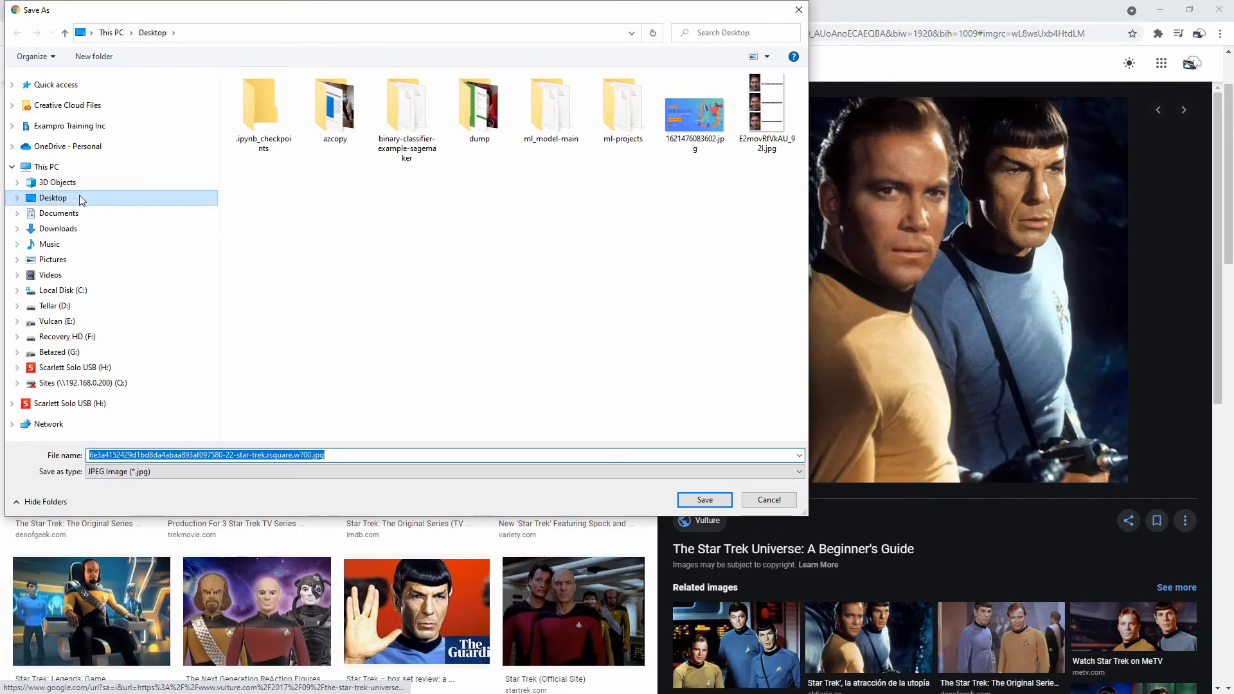
left_click(79, 230)
left_click(314, 454)
left_click(312, 455)
left_click_drag(312, 454, 90, 453)
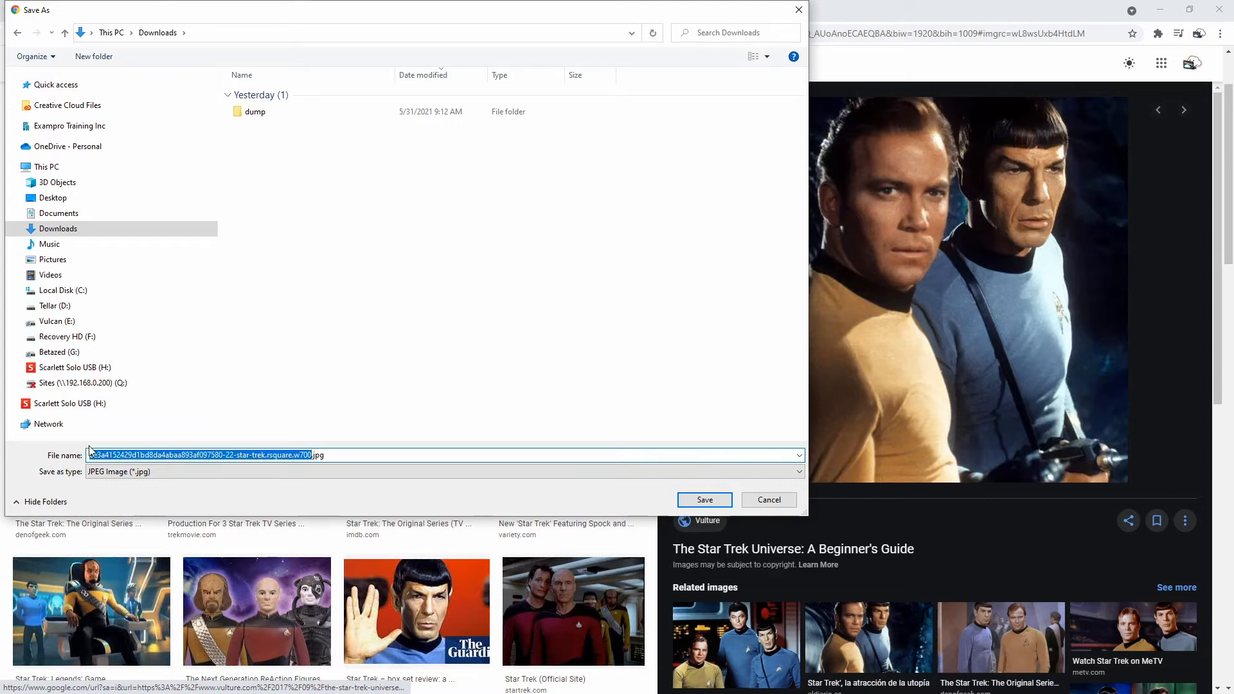
type("kirk-and-s")
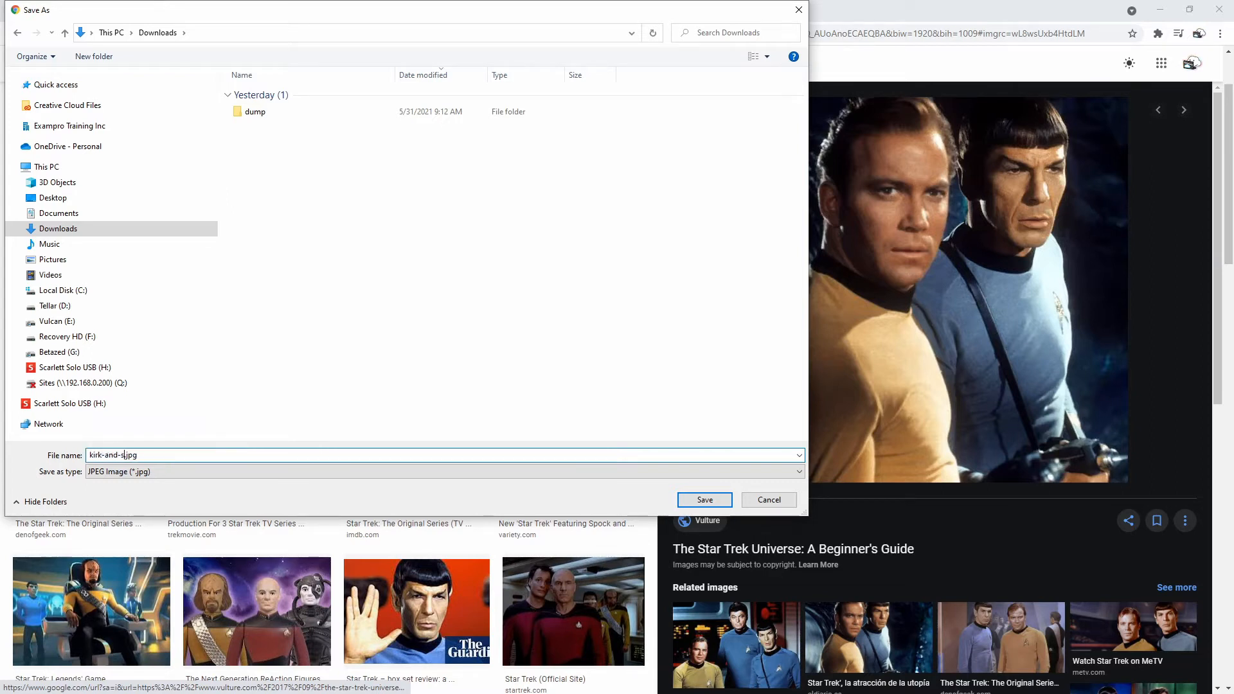
type("pock")
key("Return")
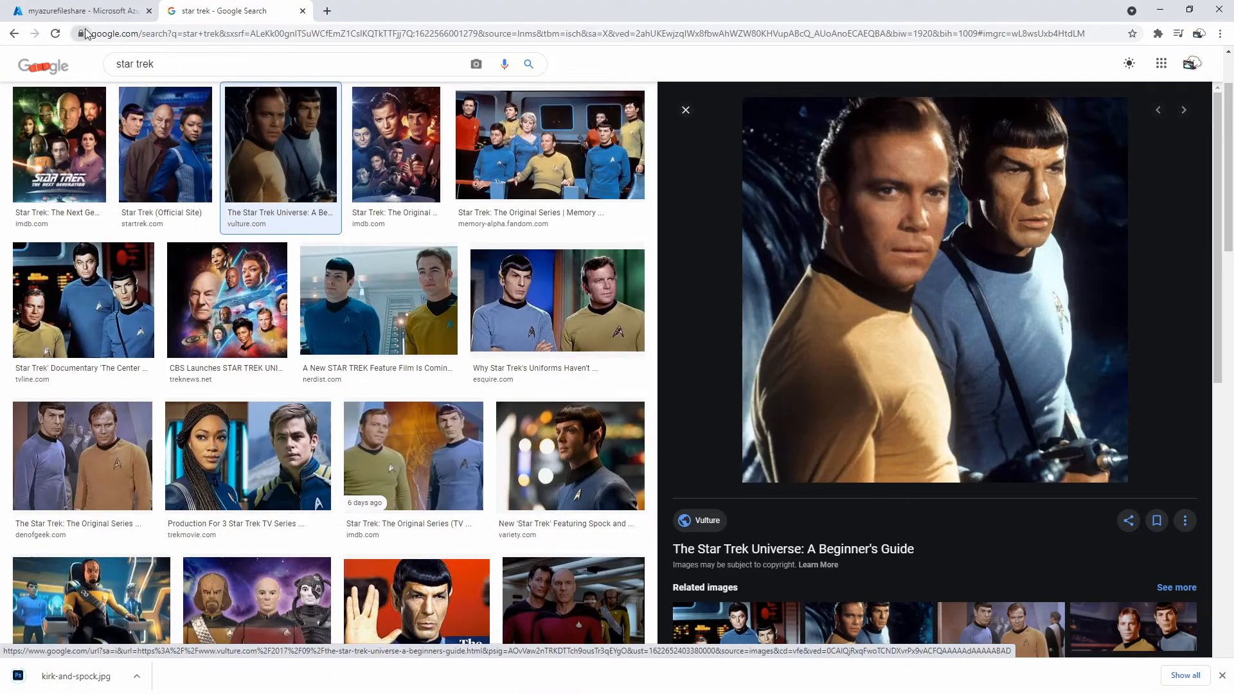
- Back in the Azure portal, upload kirk-and-spock.jpg from Downloads to myazurefileshare and view the uploaded file's properties
left_click(77, 11)
left_click(268, 145)
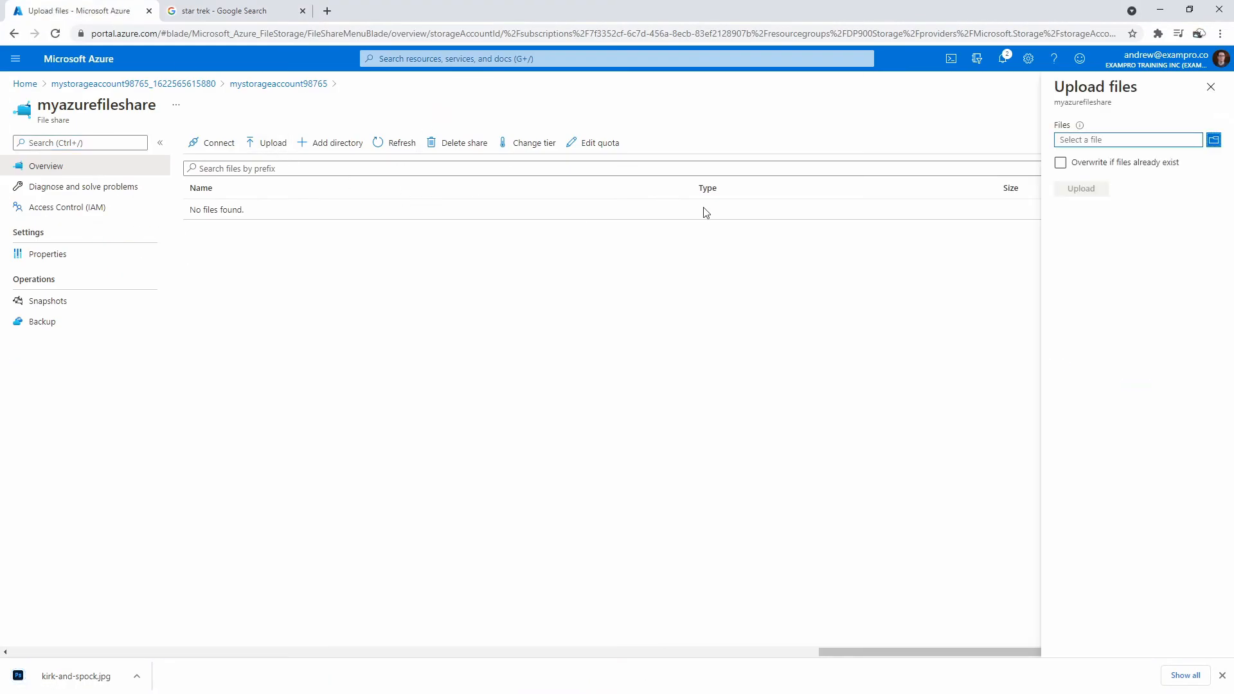
left_click(1214, 140)
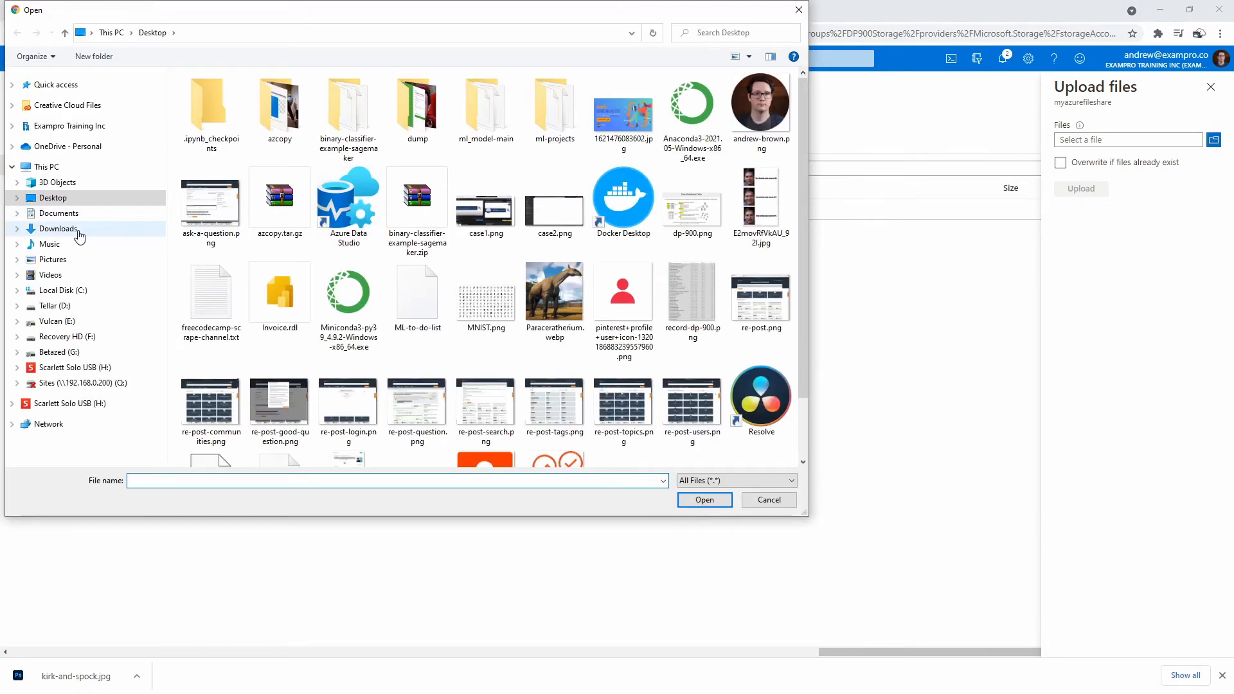
left_click(59, 229)
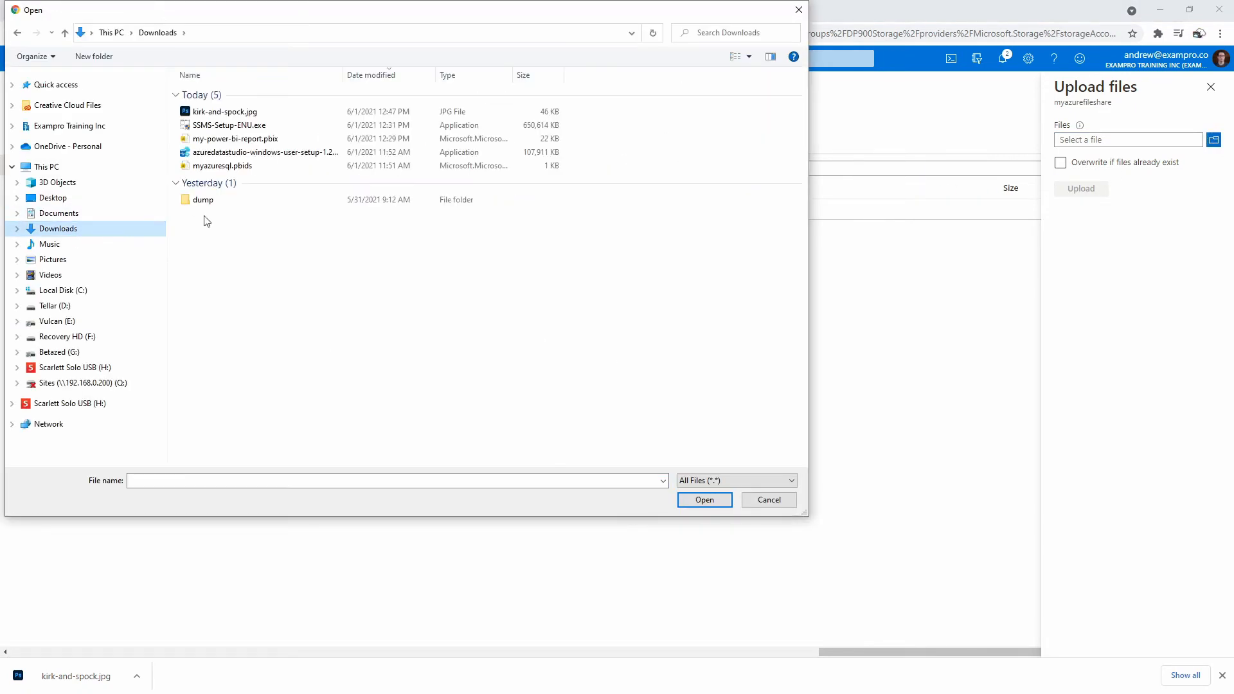
left_click(225, 112)
left_click(704, 500)
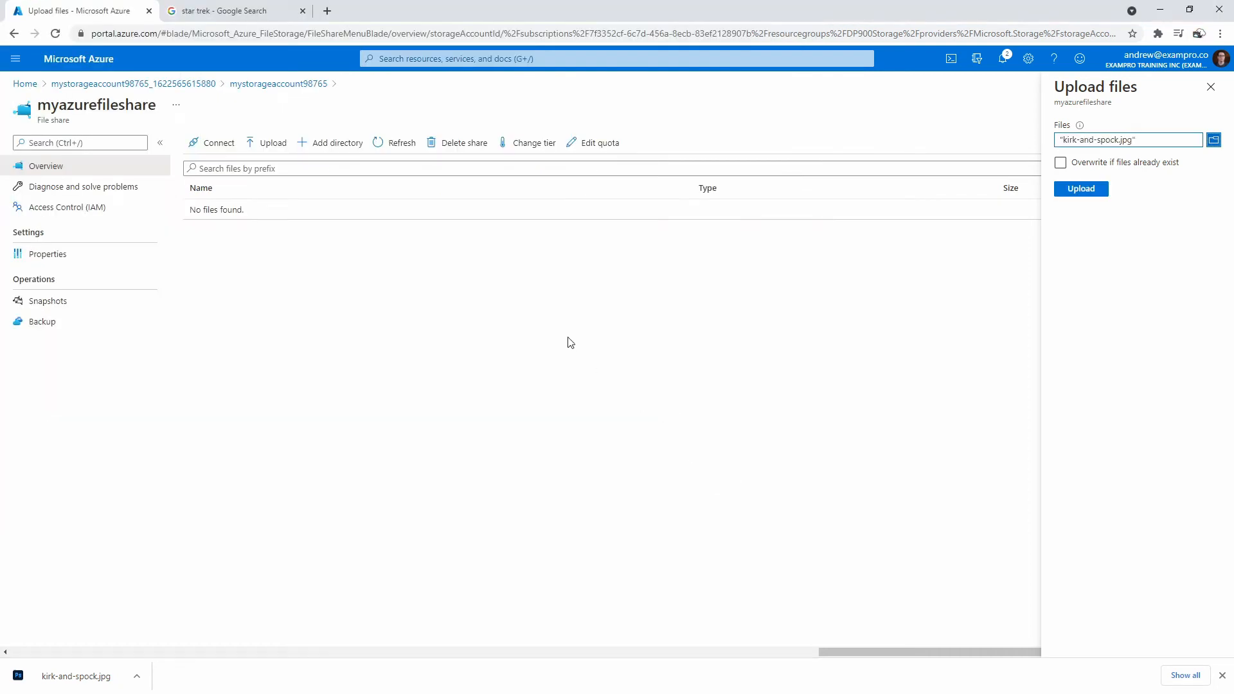
left_click(1084, 192)
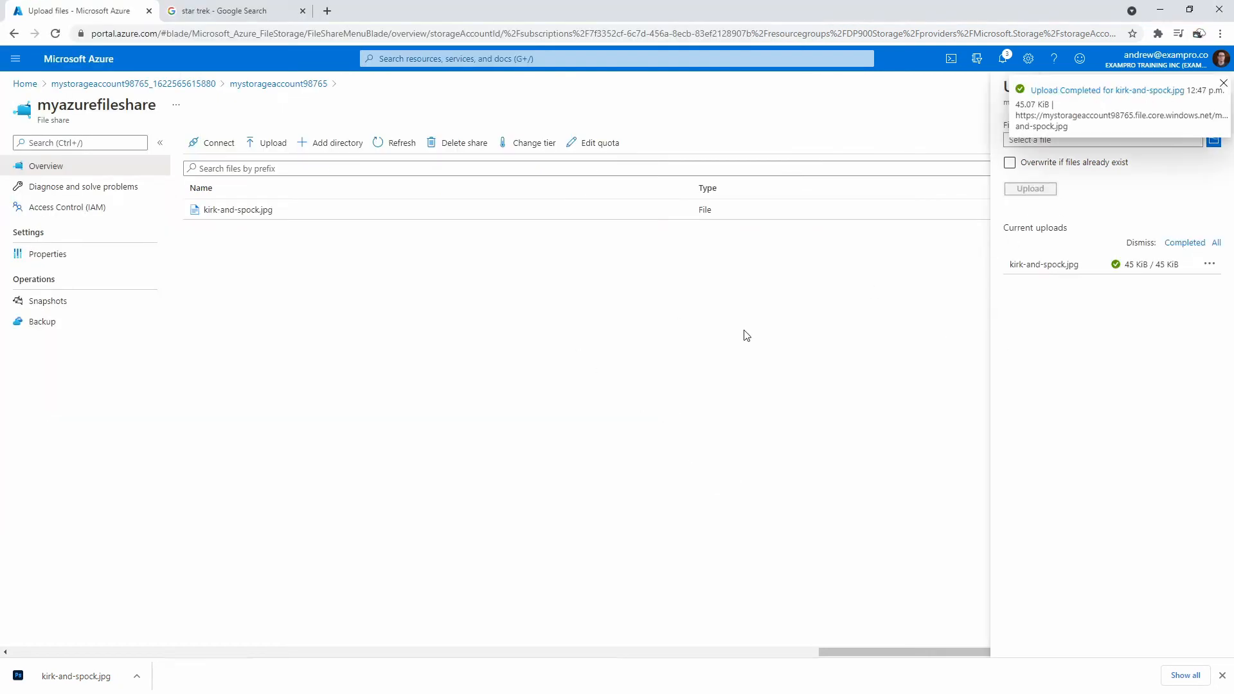
left_click(319, 212)
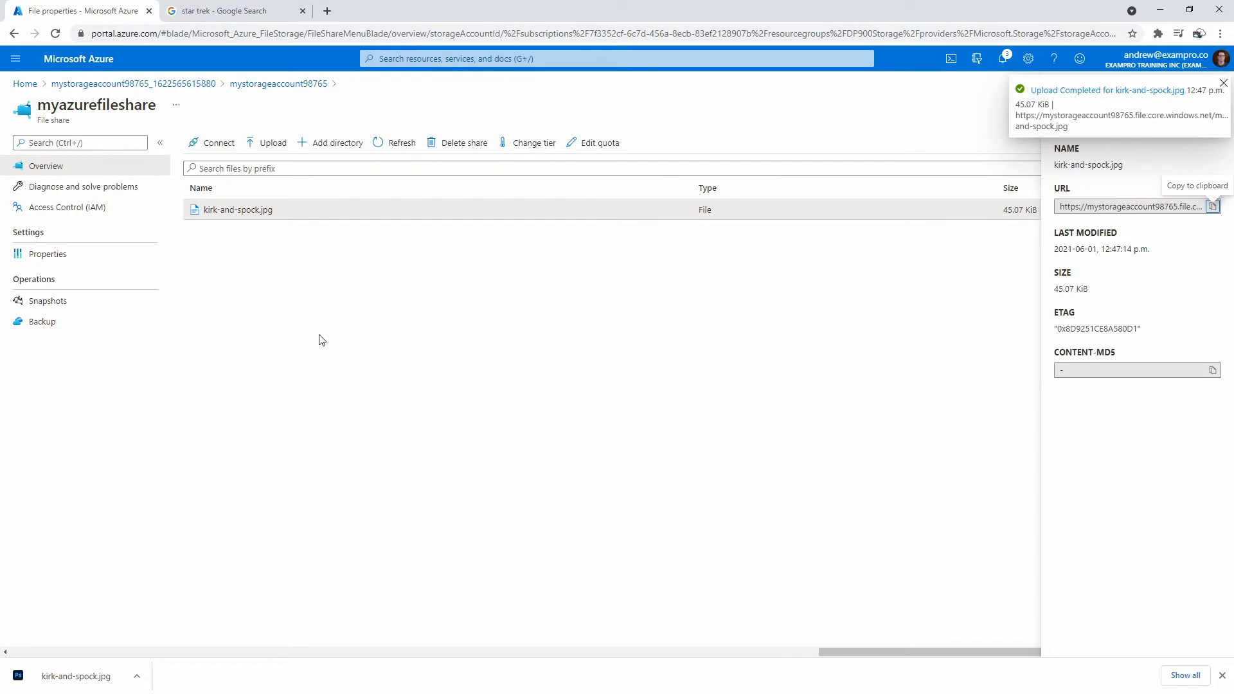
left_click(1223, 83)
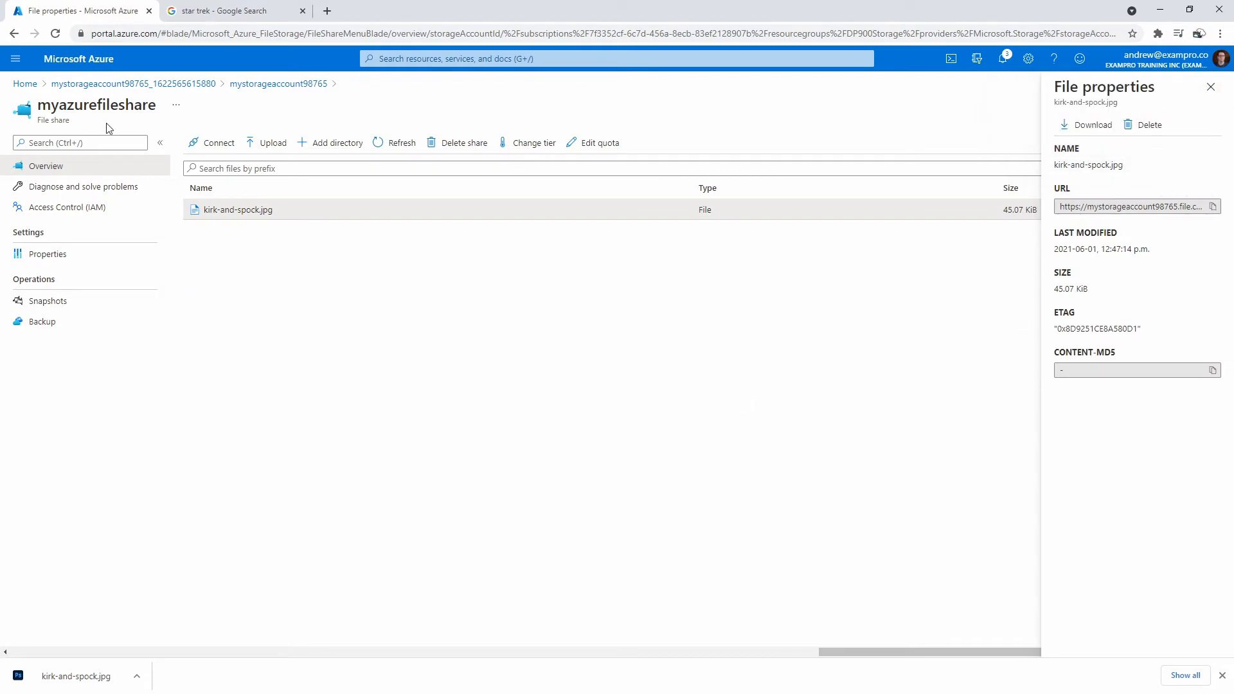
- Return to the mystorageaccount98765 overview, check the Storage Explorer download page, and open the account in Microsoft Azure Storage Explorer
left_click(183, 84)
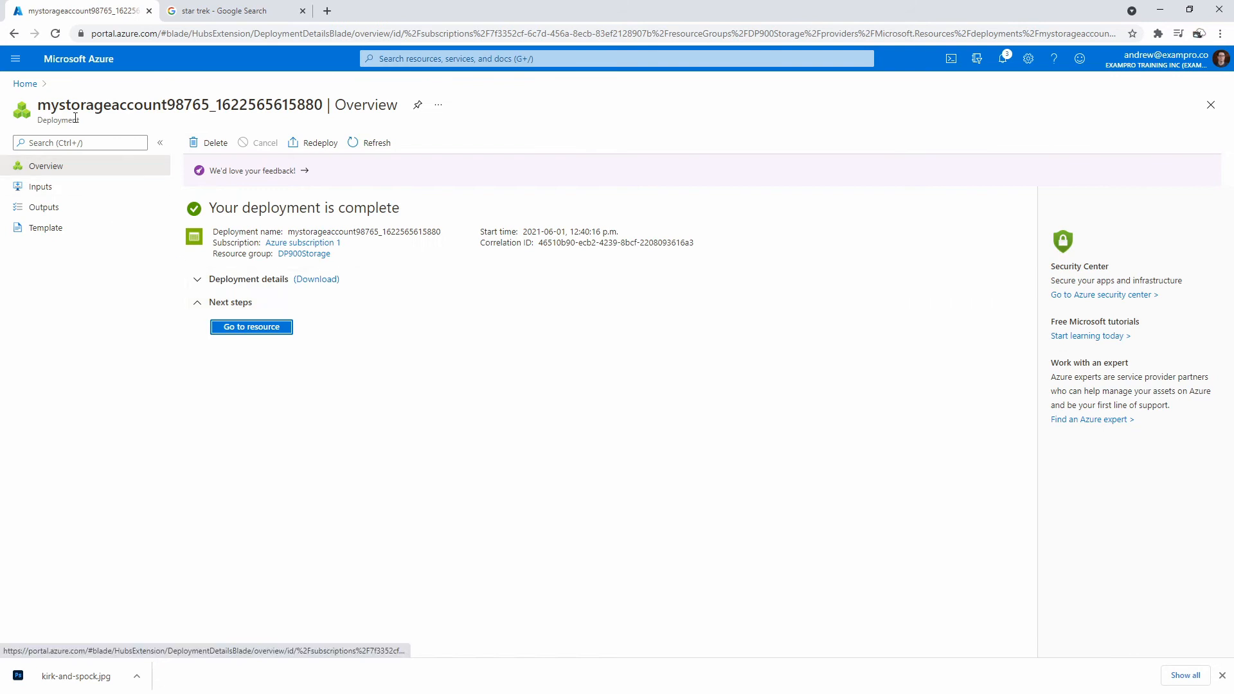
left_click(95, 166)
left_click(286, 327)
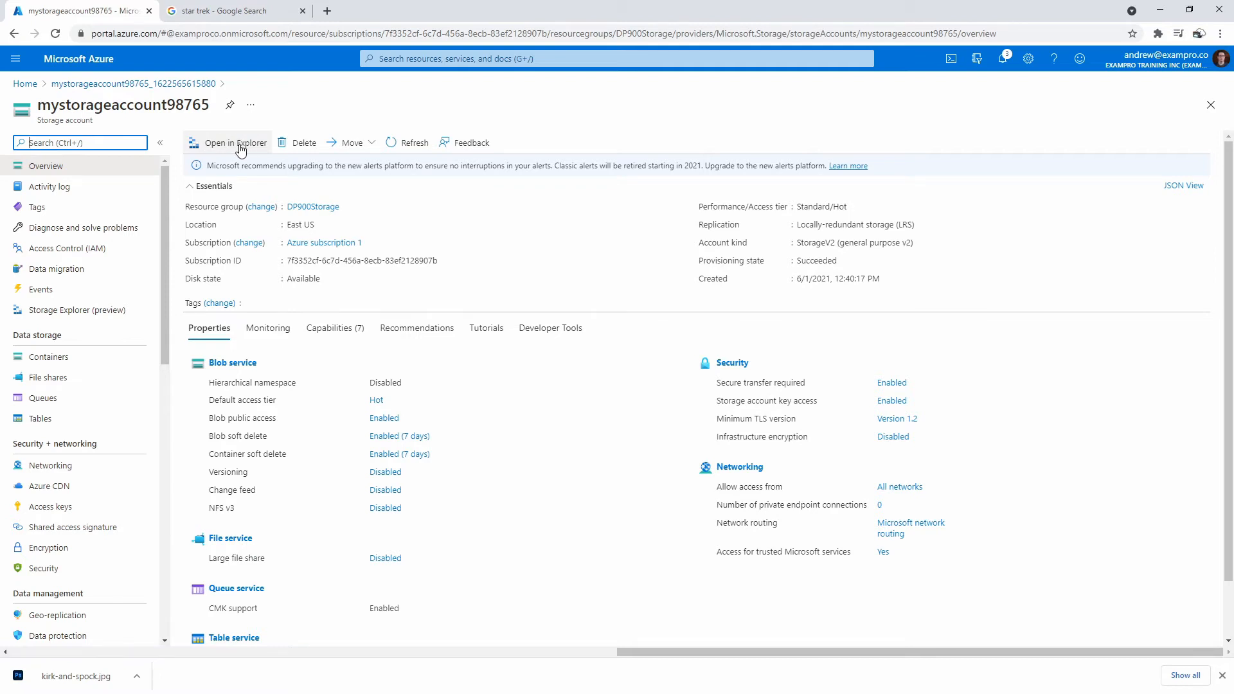
left_click(248, 144)
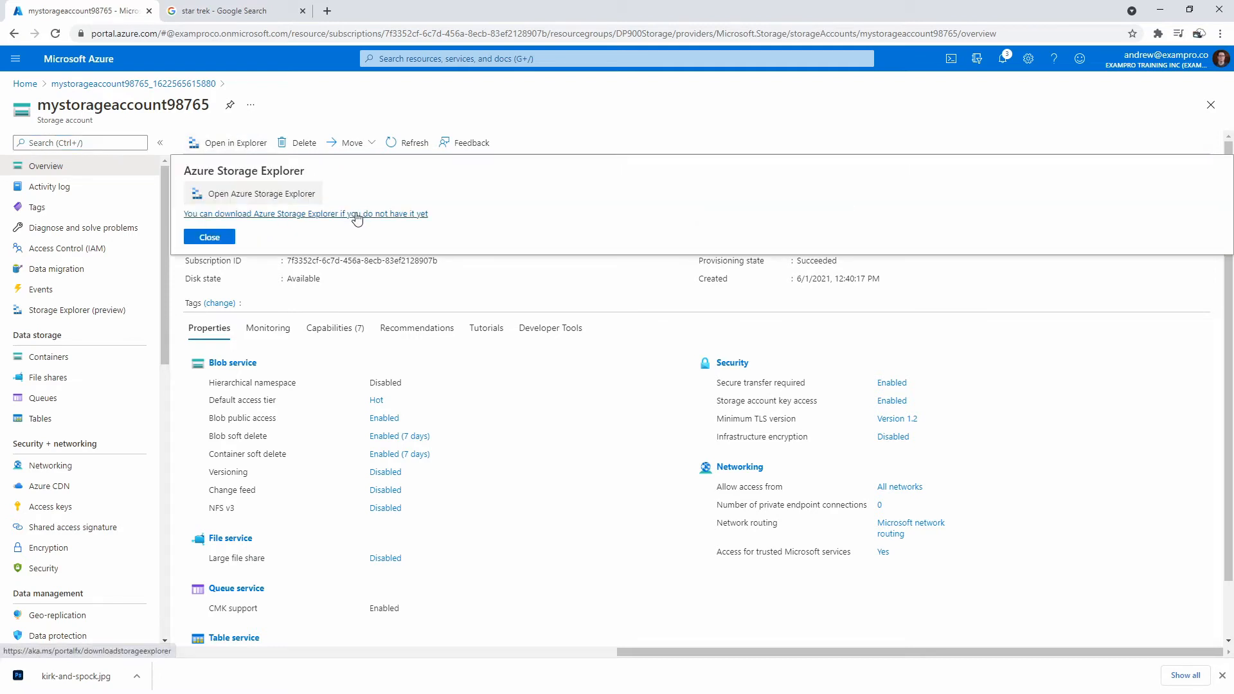
left_click(324, 217)
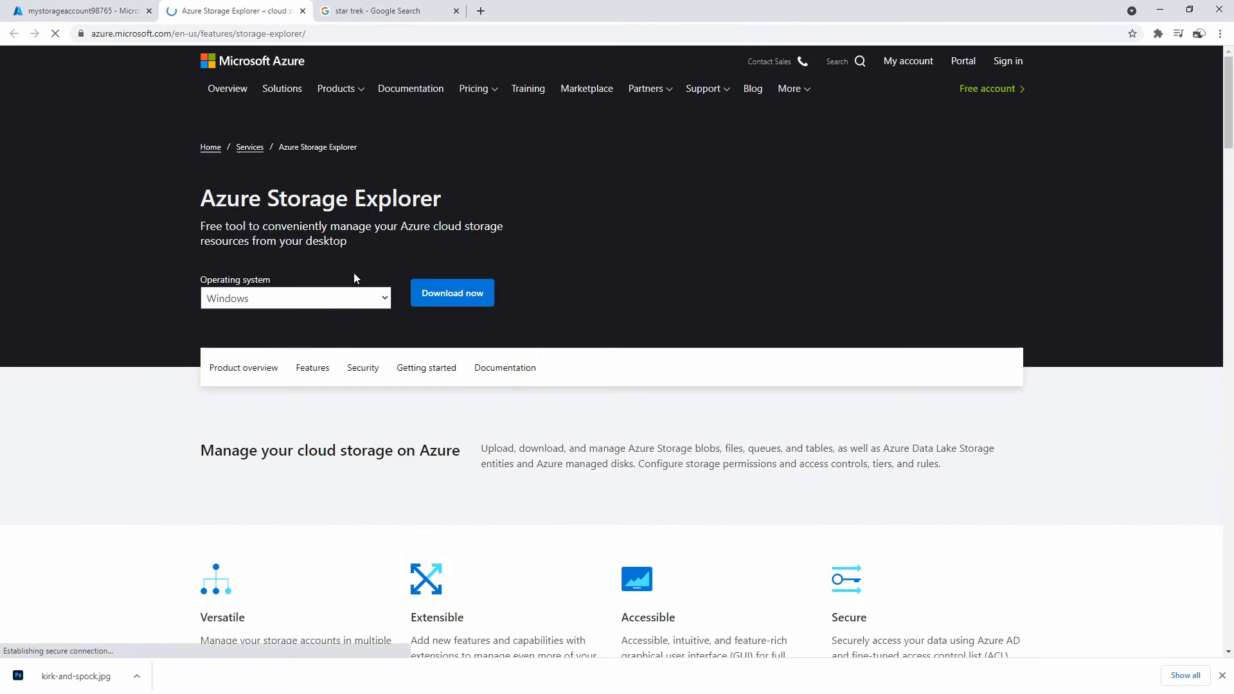
left_click(77, 11)
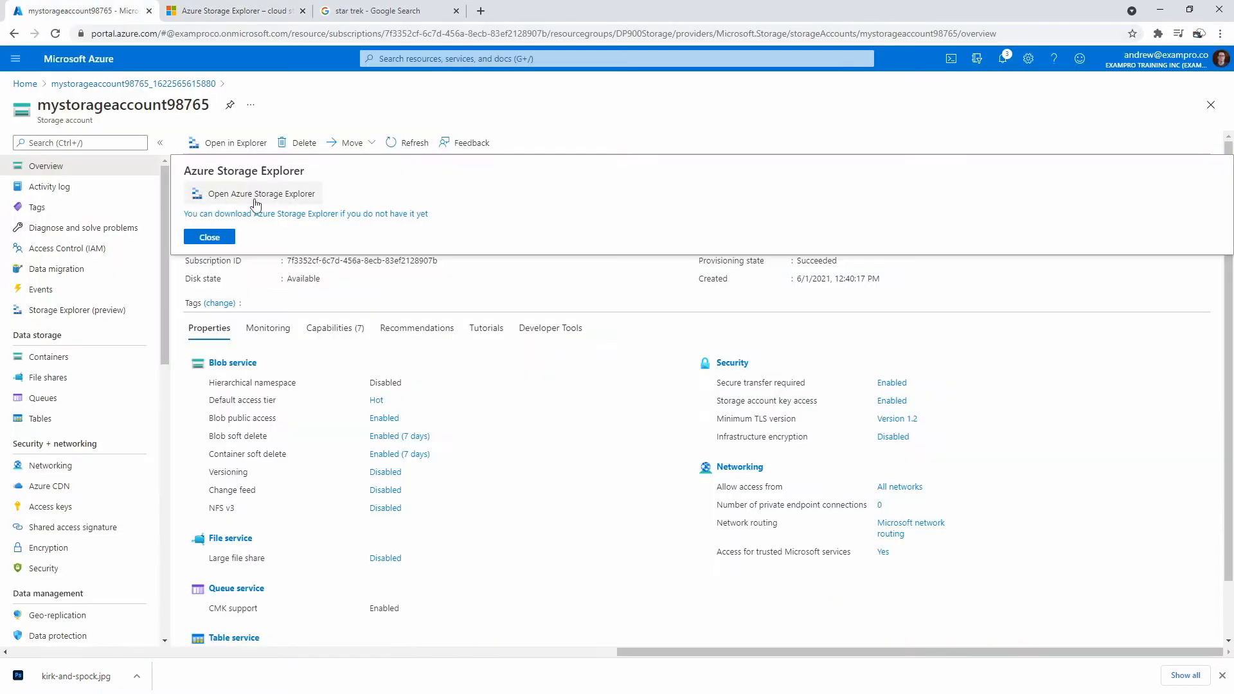
left_click(244, 195)
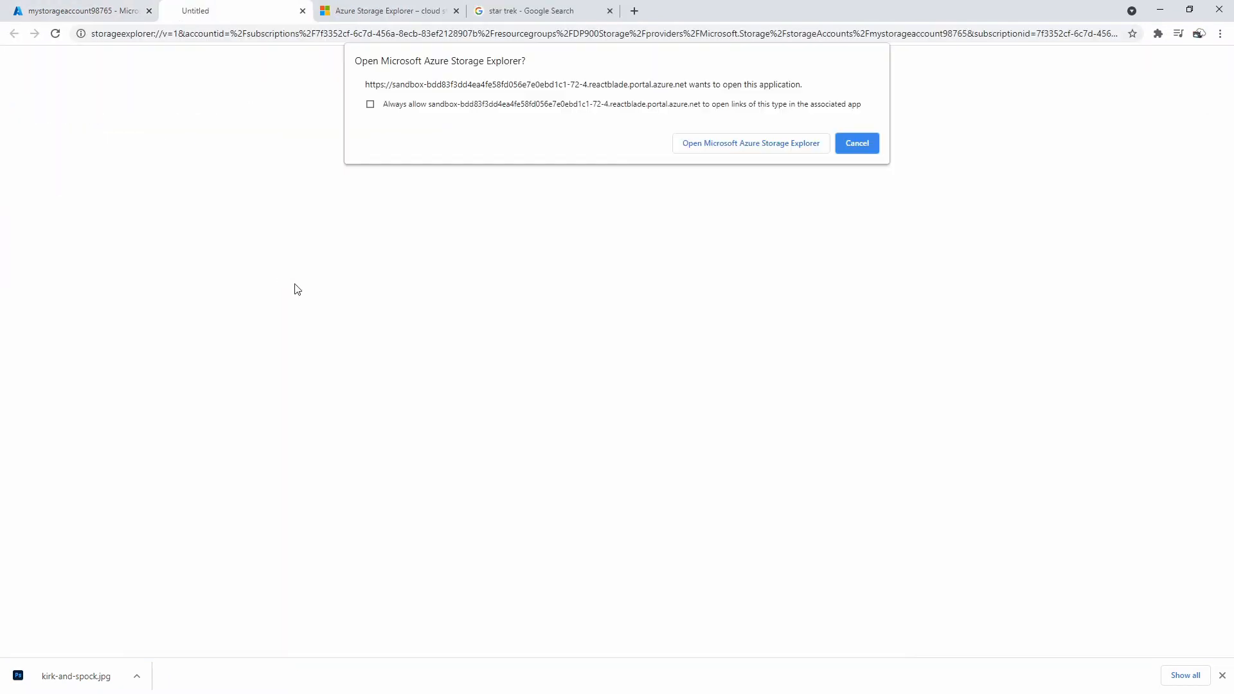
left_click(774, 146)
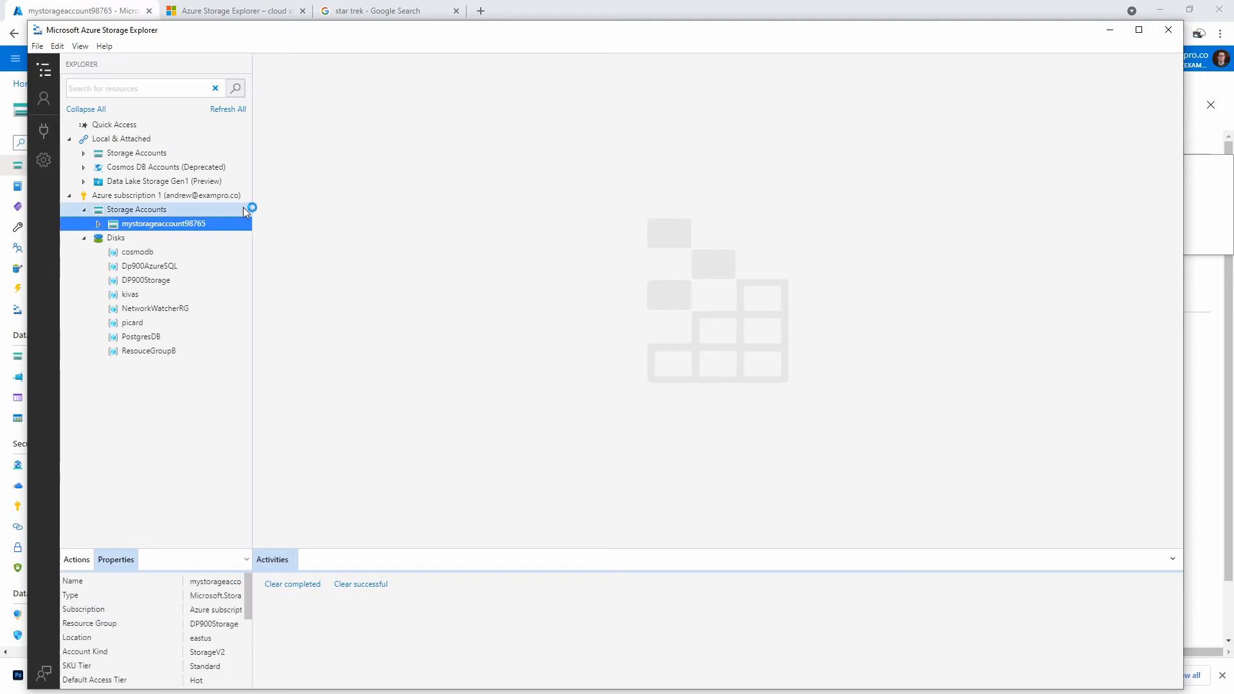
- Browse the files of myazurefileshare under mystorageaccount98765 in Storage Explorer, then move its window out of the way
left_click(98, 223)
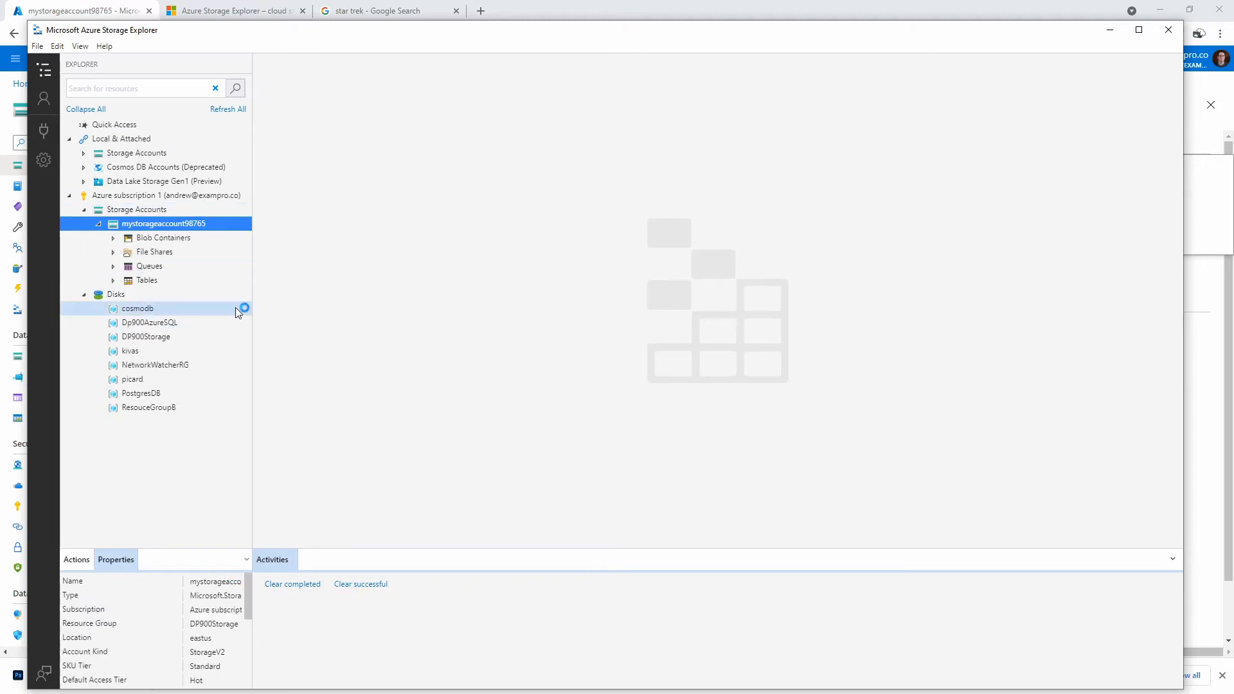
left_click(84, 294)
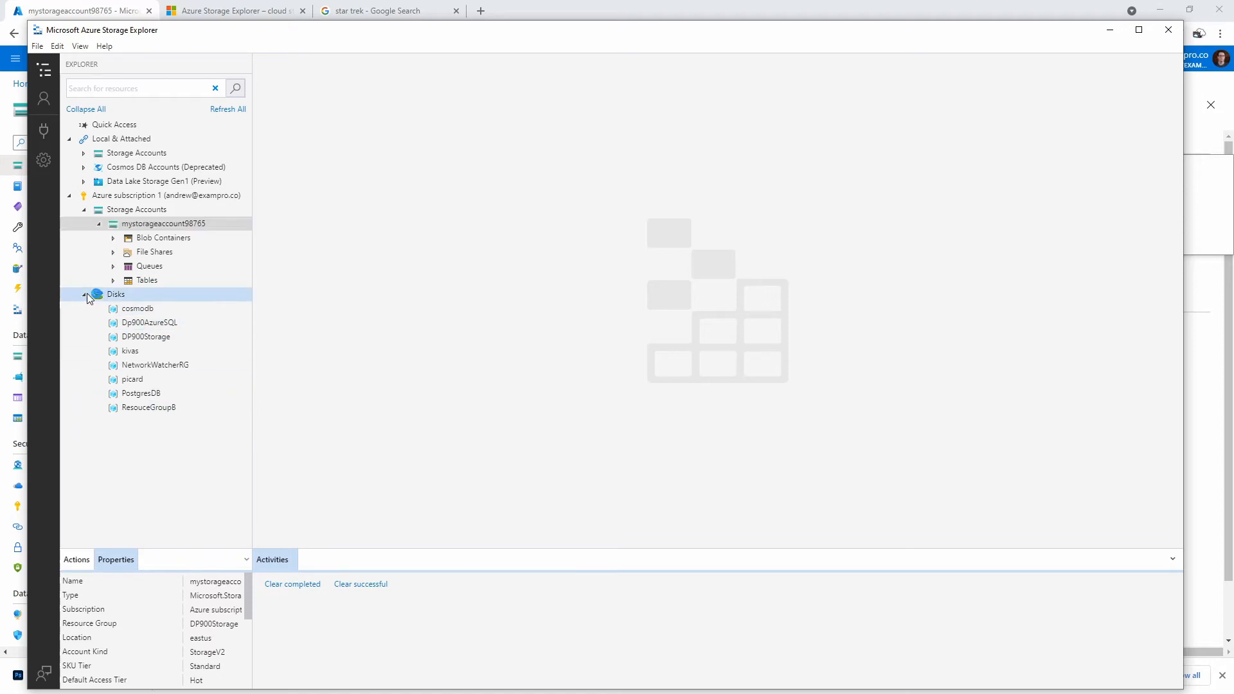
left_click(114, 251)
left_click(167, 268)
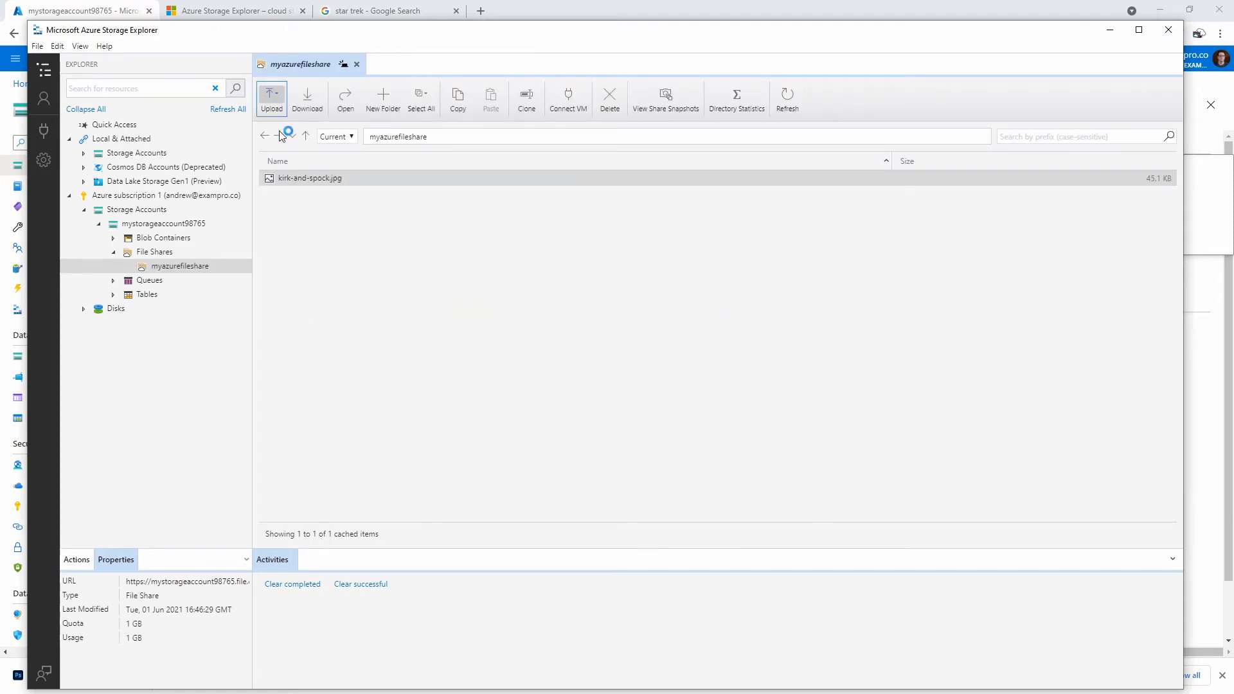
left_click(666, 178)
left_click_drag(756, 37, 1233, 71)
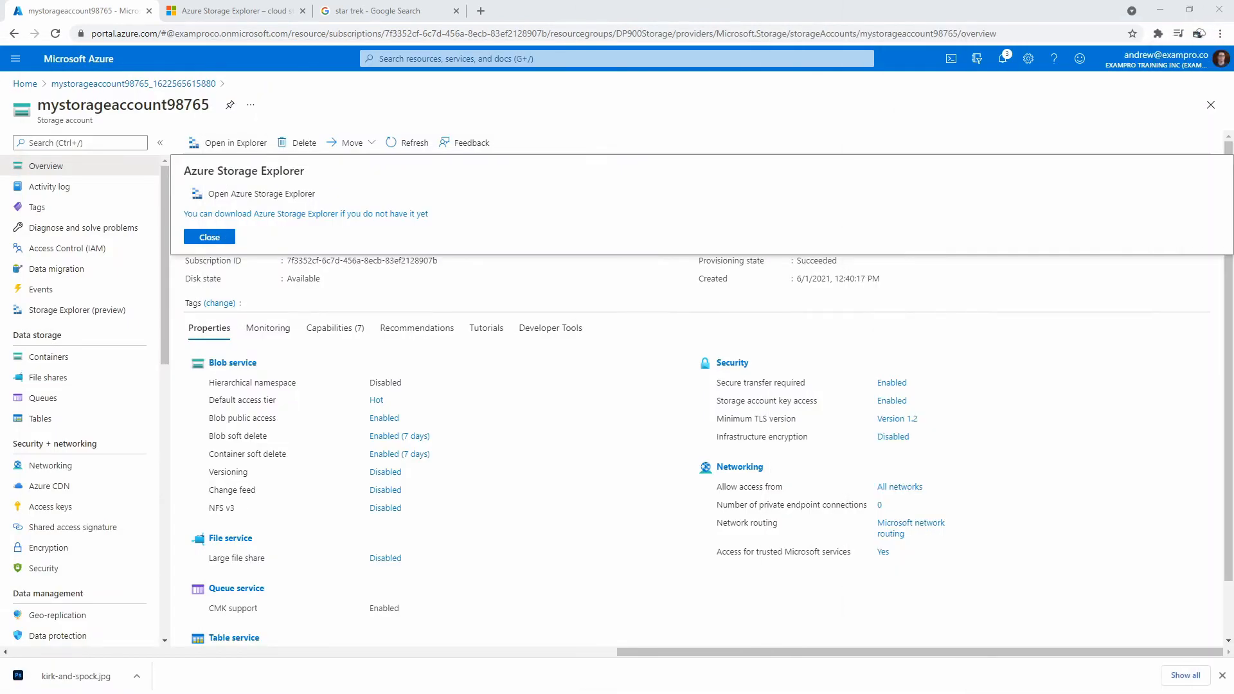
- Create a blob container named myblobstorage in mystorageaccount98765 with the public access level Private (no anonymous access)
left_click(231, 238)
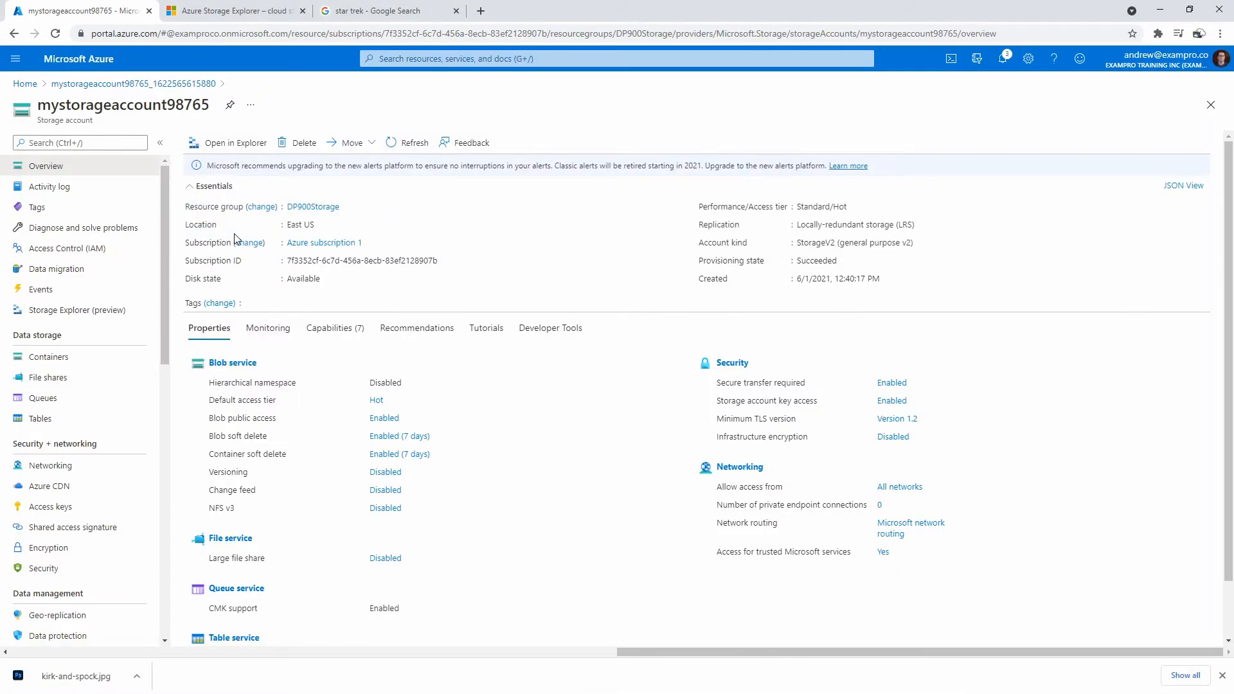
left_click(80, 357)
left_click(220, 143)
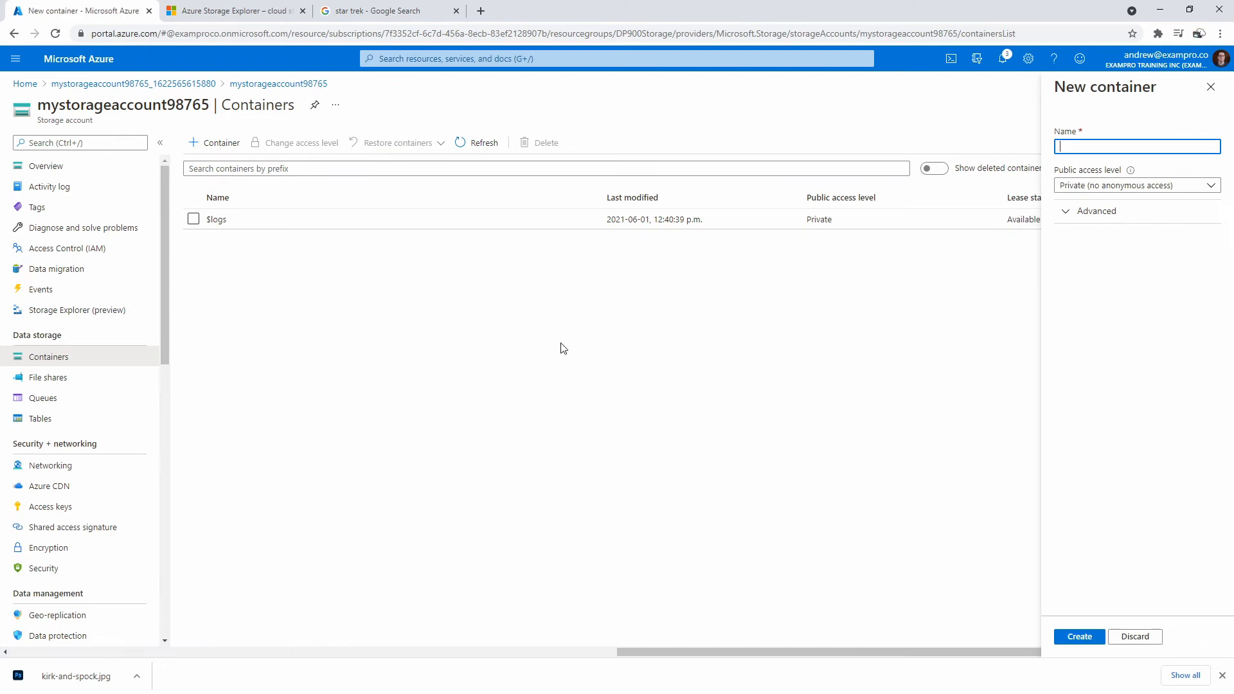
type("myblobstorage")
left_click(1150, 188)
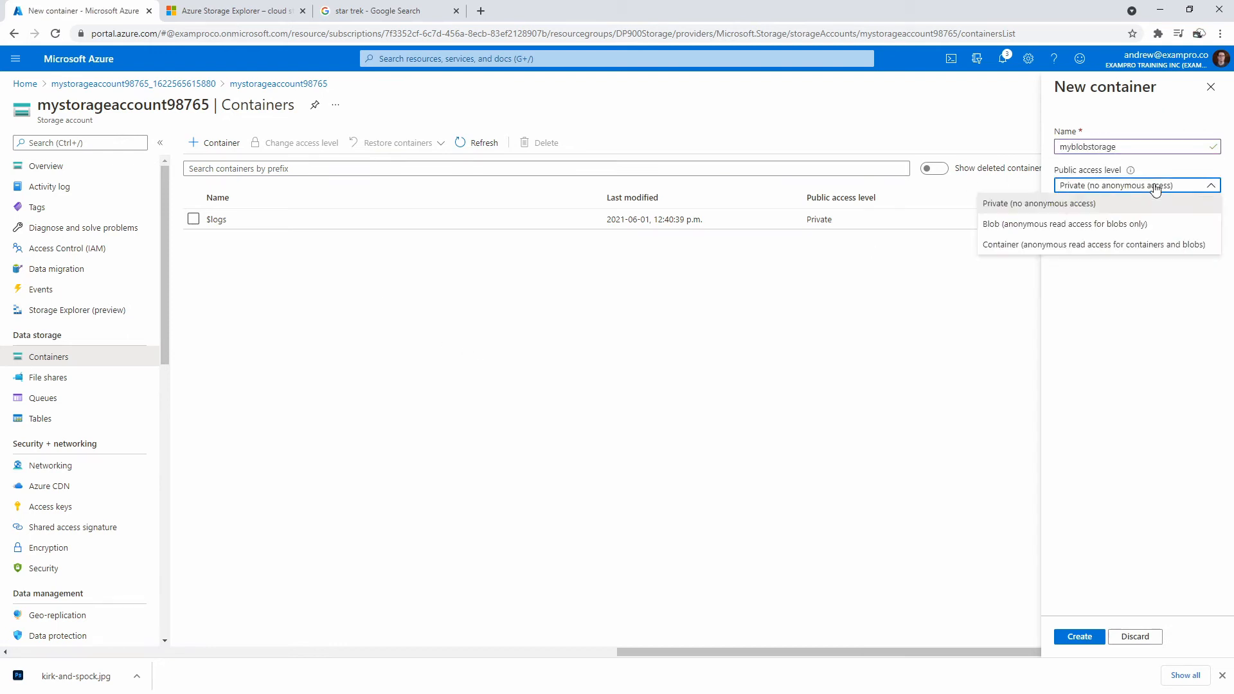
left_click(1153, 190)
left_click(1123, 189)
left_click(1122, 204)
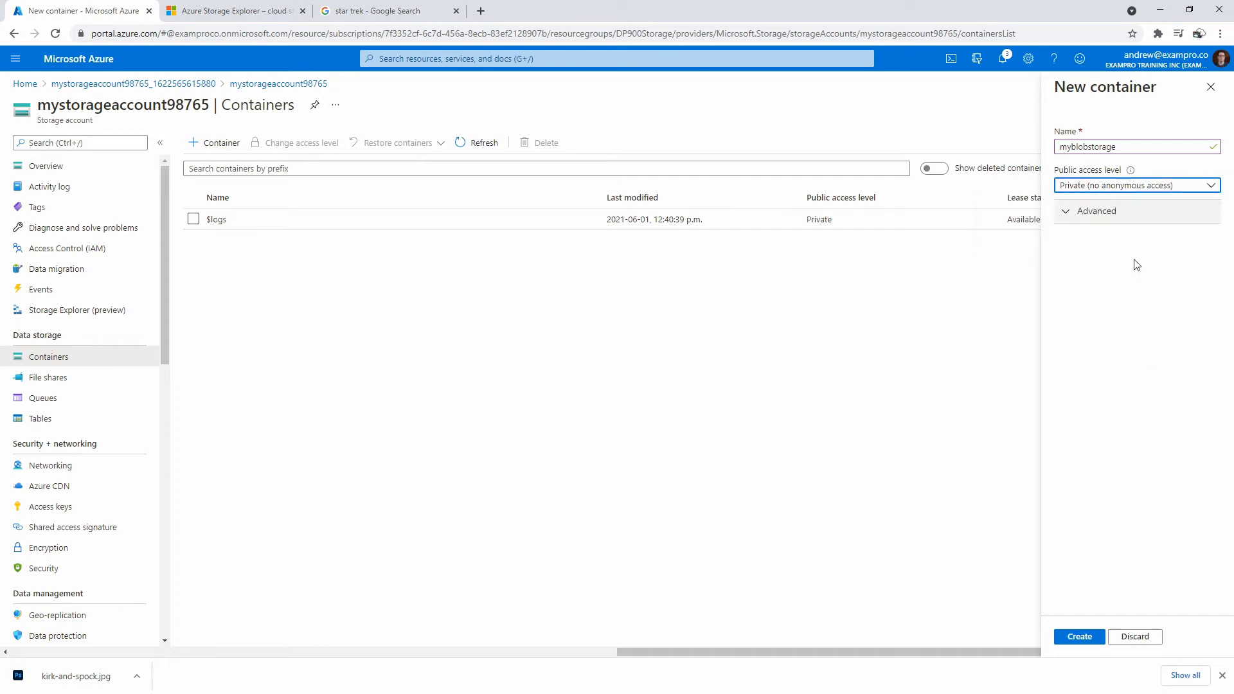
left_click(1096, 637)
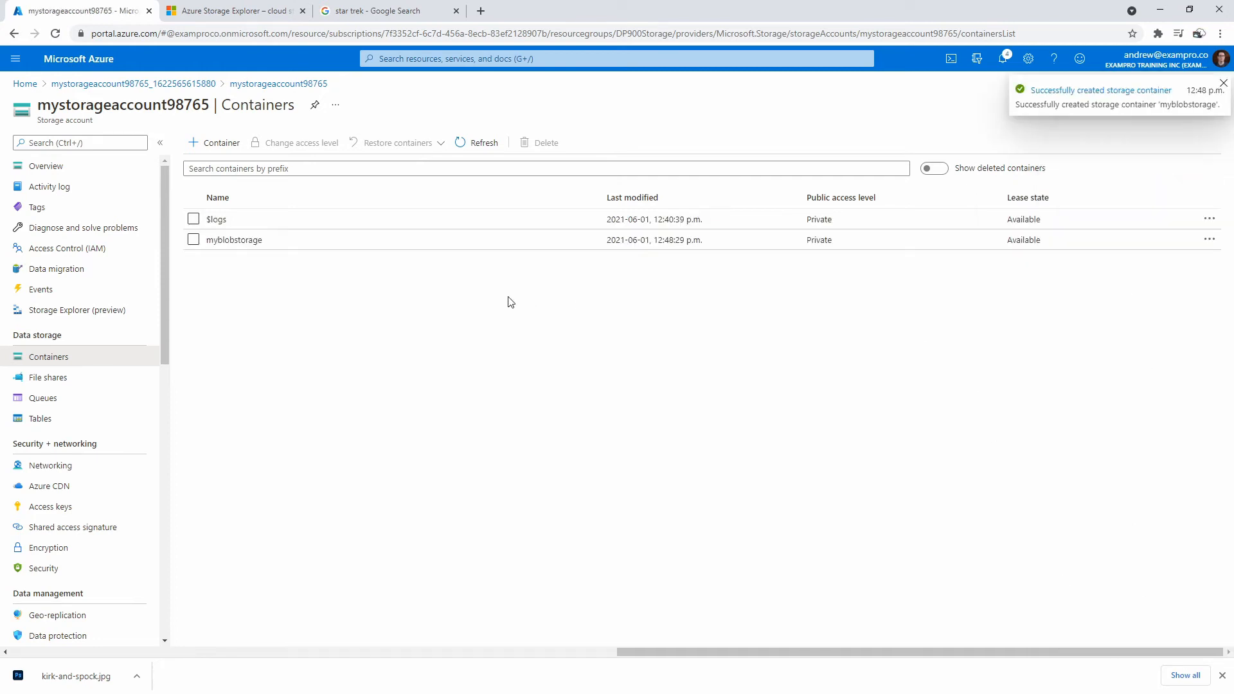
- Upload kirk-and-spock.jpg from Downloads to the myblobstorage container, then dismiss the upload pane
left_click(235, 241)
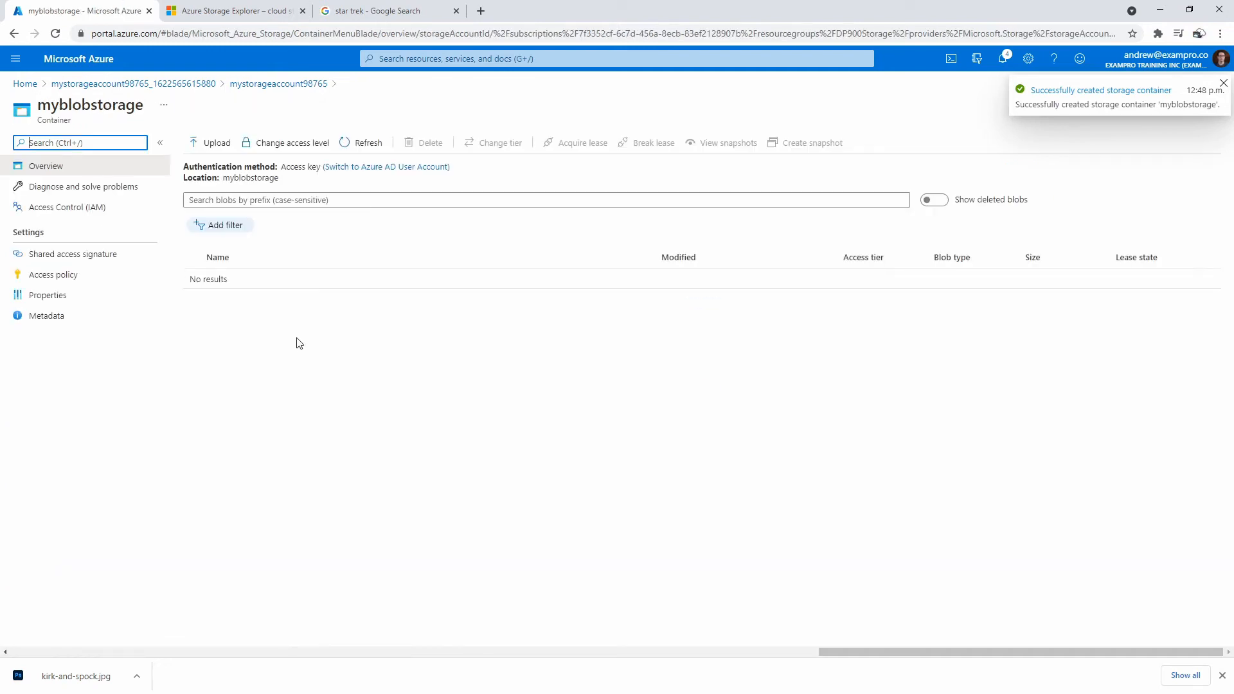
left_click(213, 142)
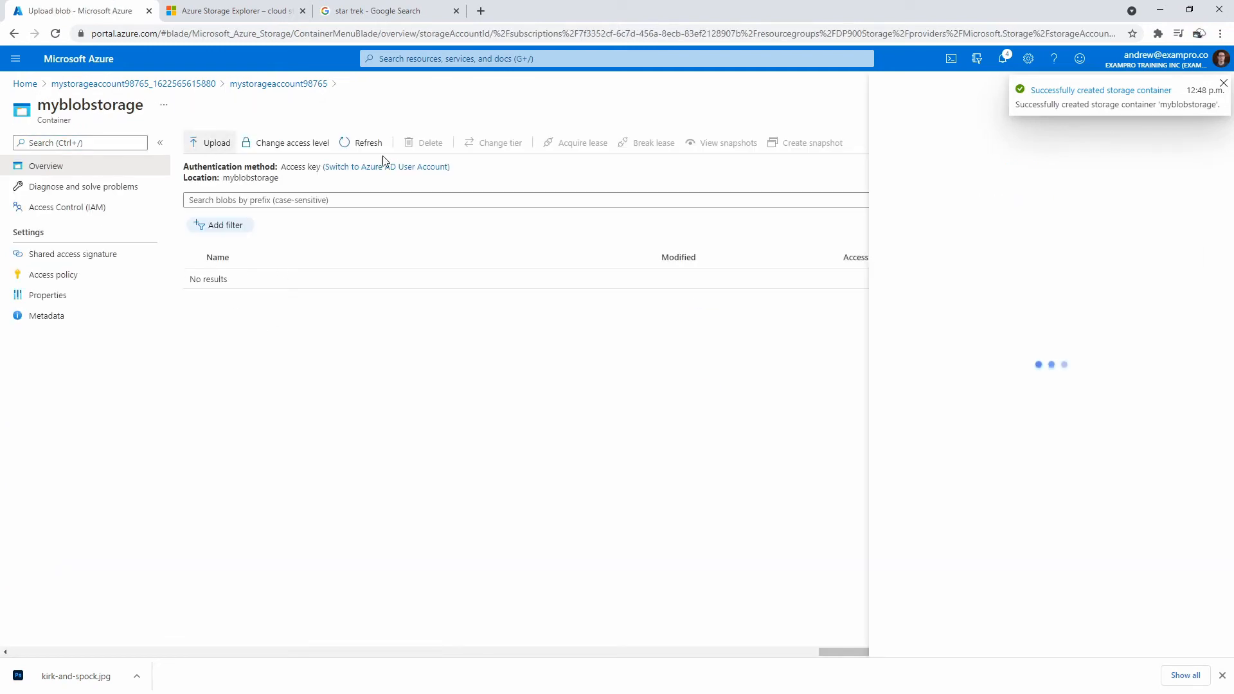
left_click(1213, 140)
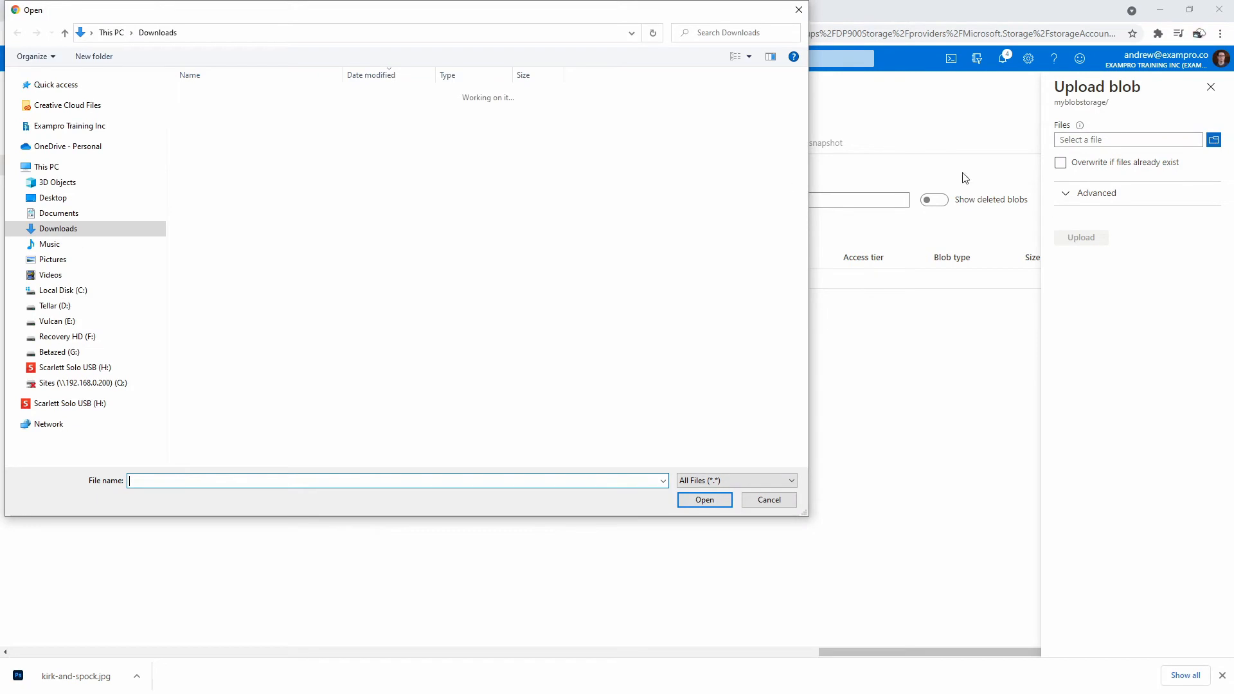
left_click(232, 112)
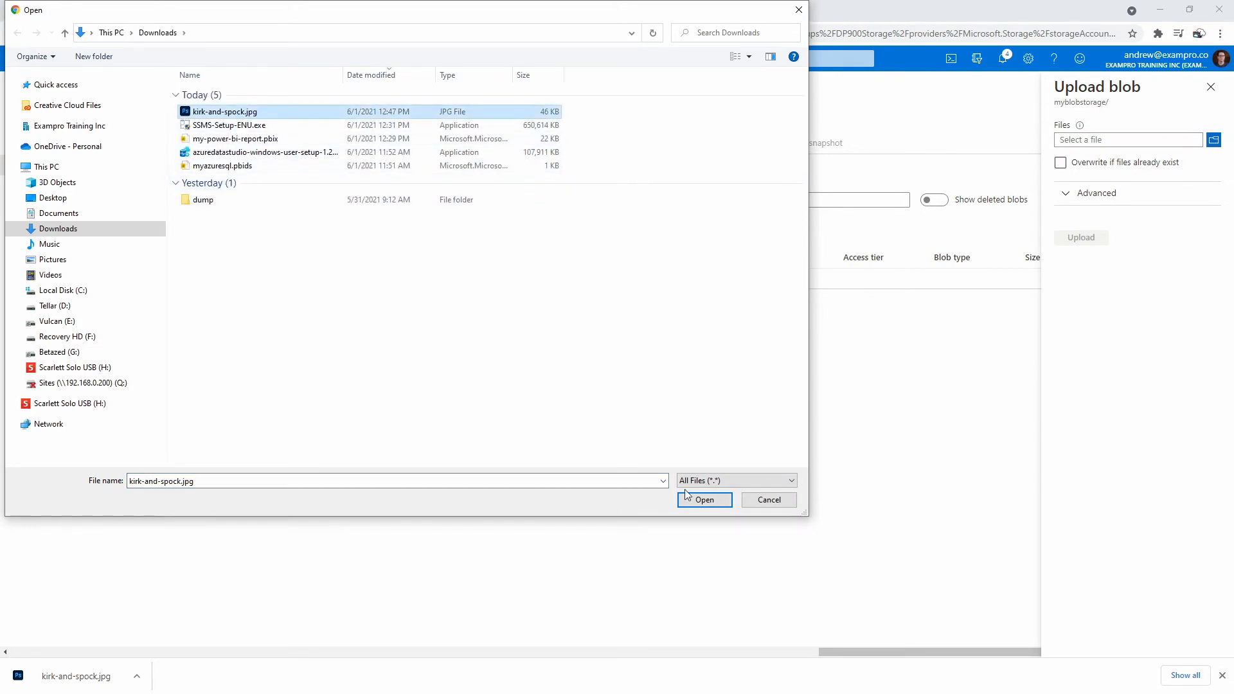
left_click(705, 500)
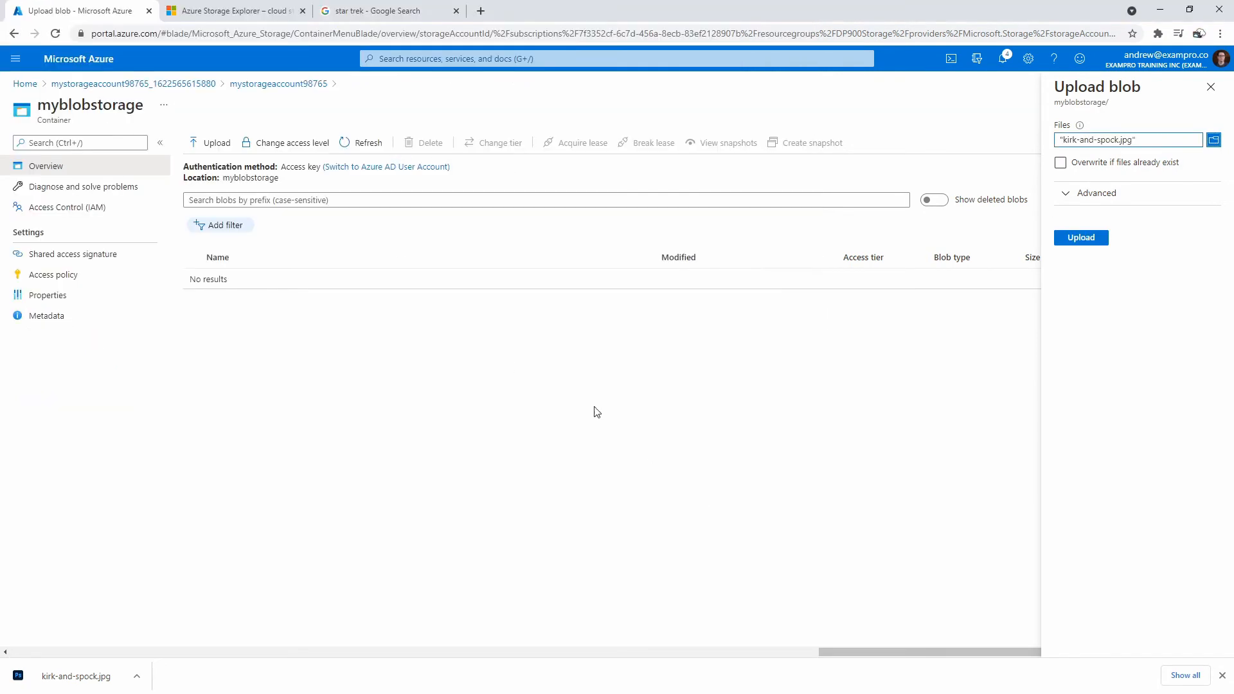
left_click(1072, 240)
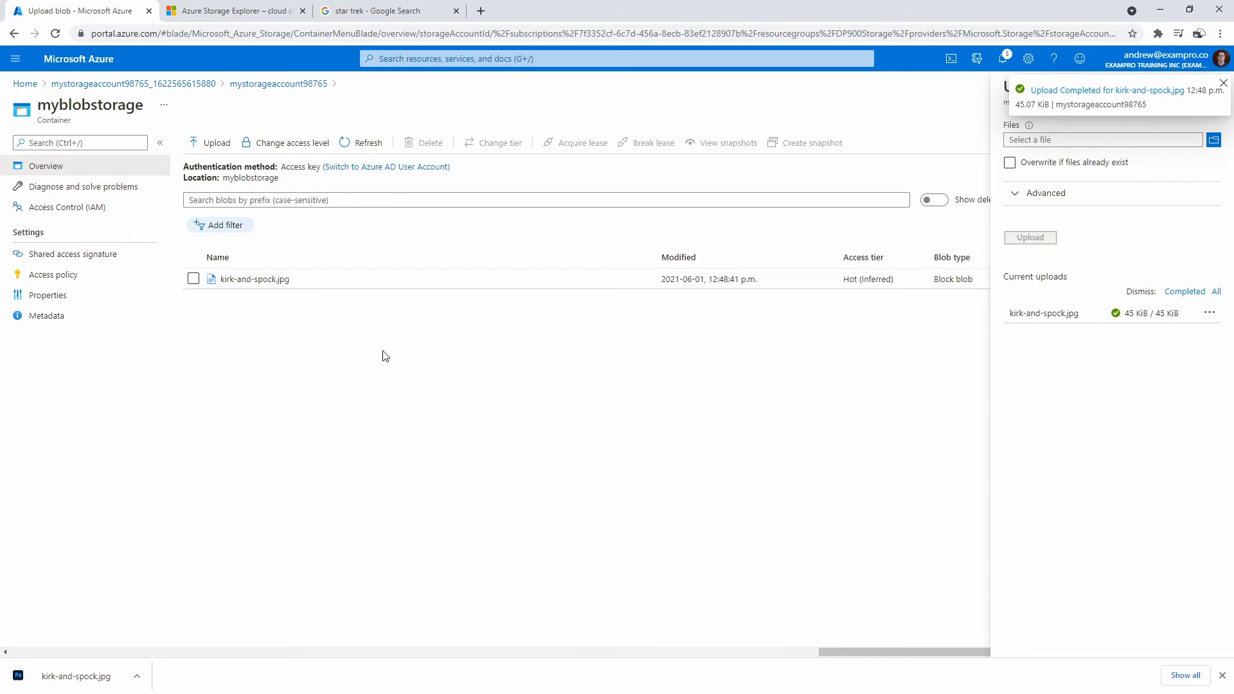
left_click(1223, 83)
left_click(1211, 88)
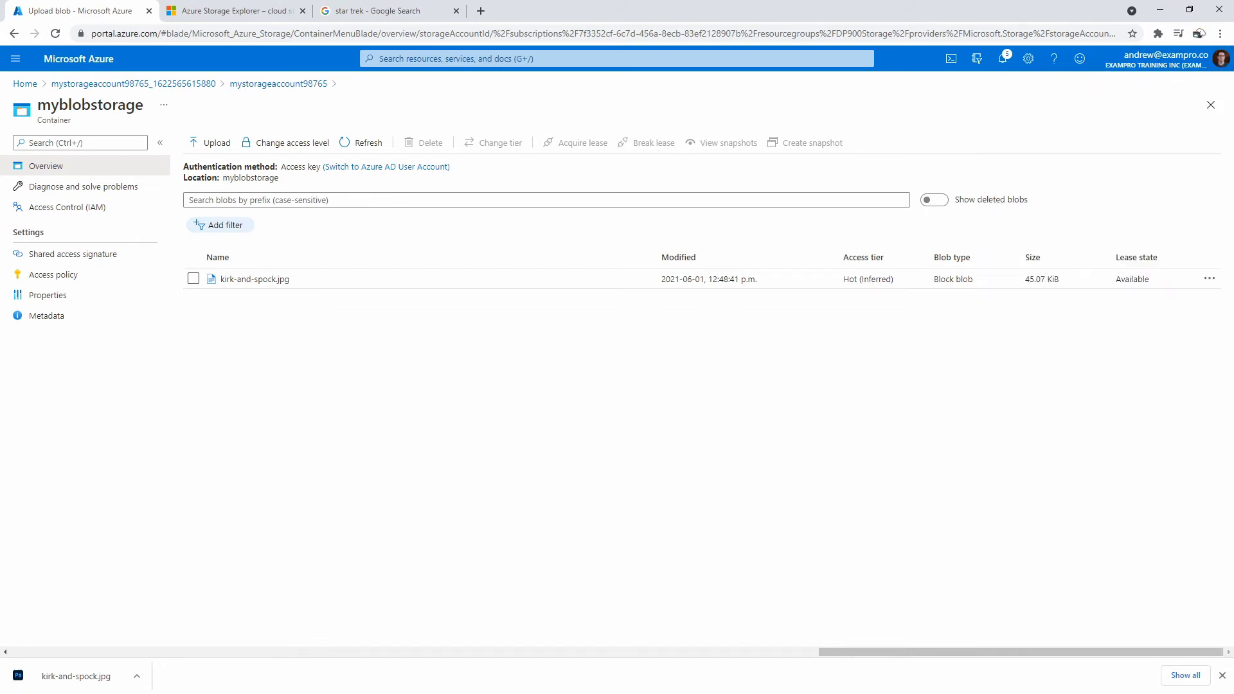
- Switch to Microsoft Azure Storage Explorer and browse the blobs of myblobstorage under mystorageaccount98765
key("alt+Tab")
left_click_drag(752, 40, 604, 34)
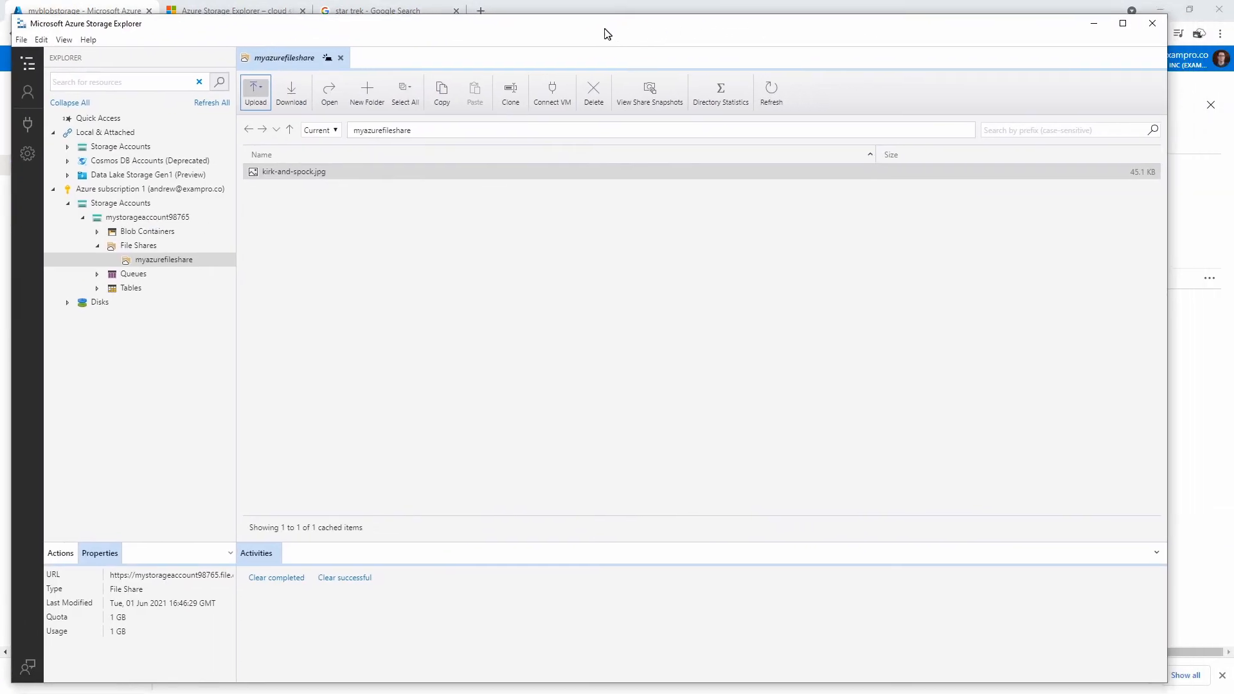
left_click(97, 233)
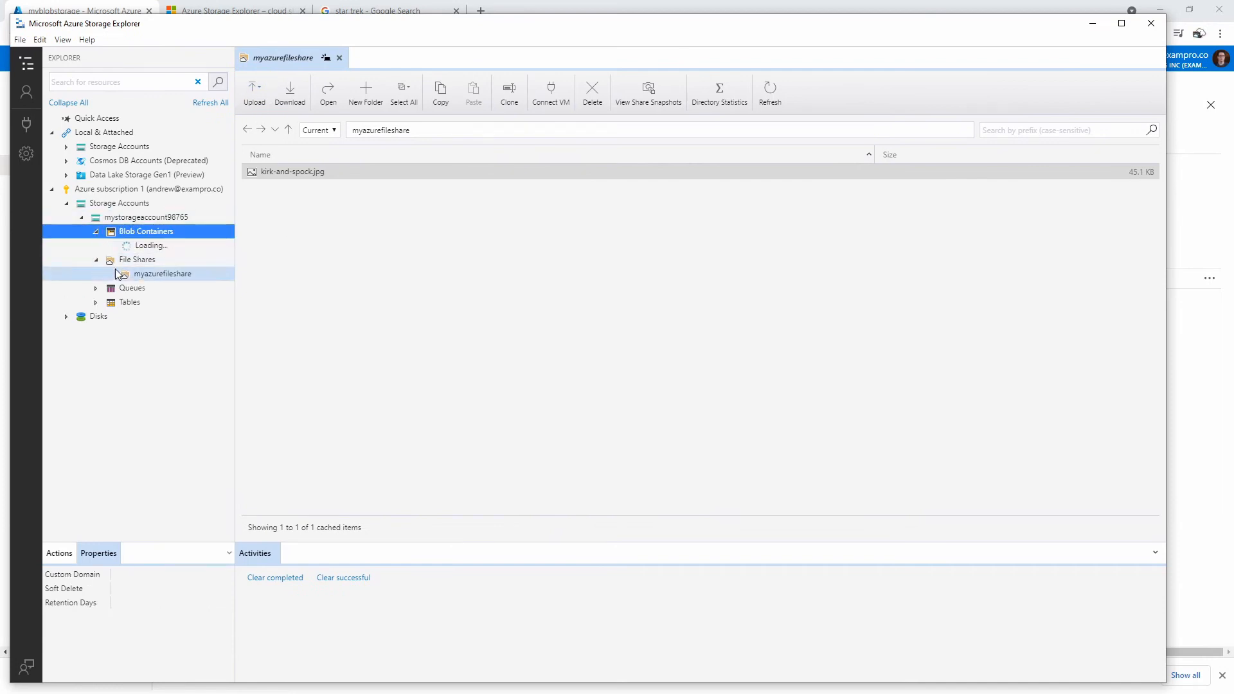
left_click(196, 260)
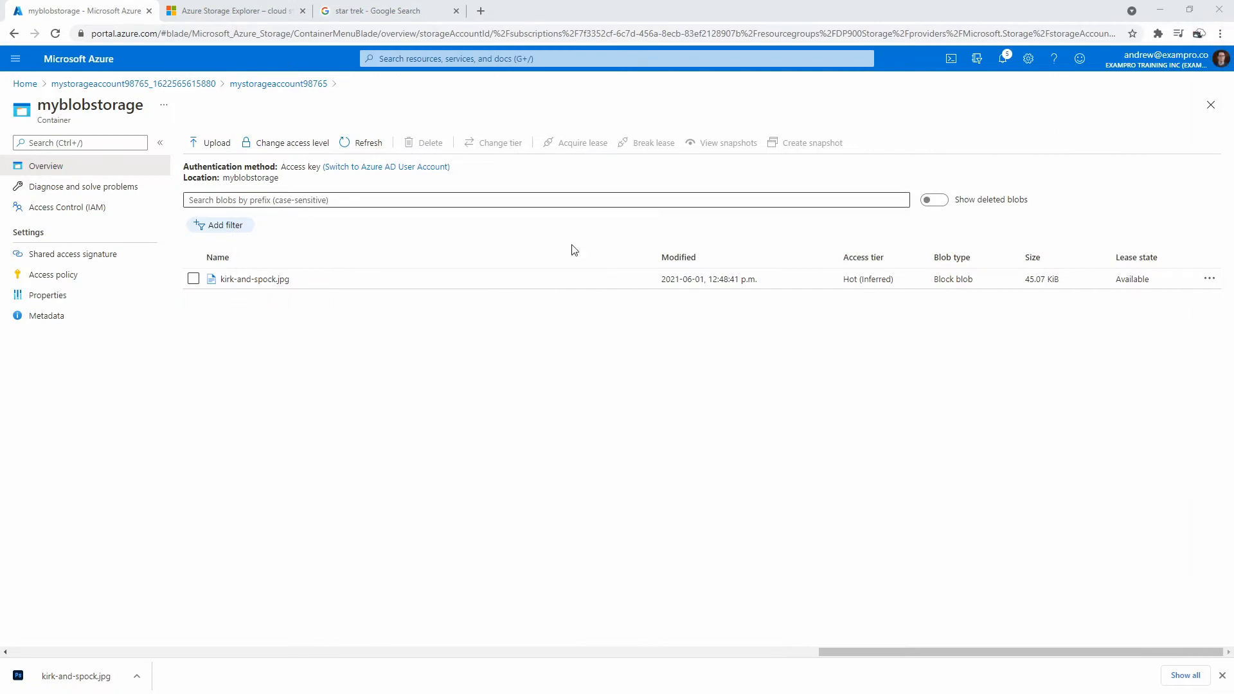
- Back in the Azure portal, add a table named myazuretable to mystorageaccount98765
left_click(193, 85)
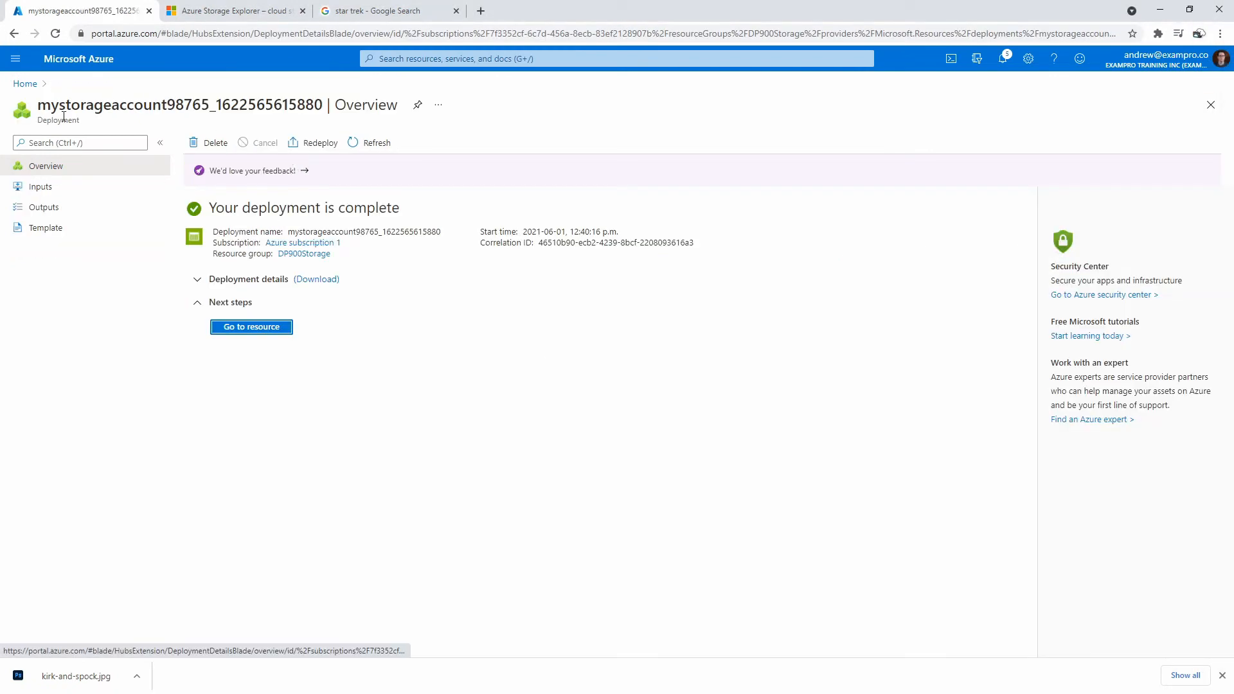
left_click(25, 84)
left_click(349, 255)
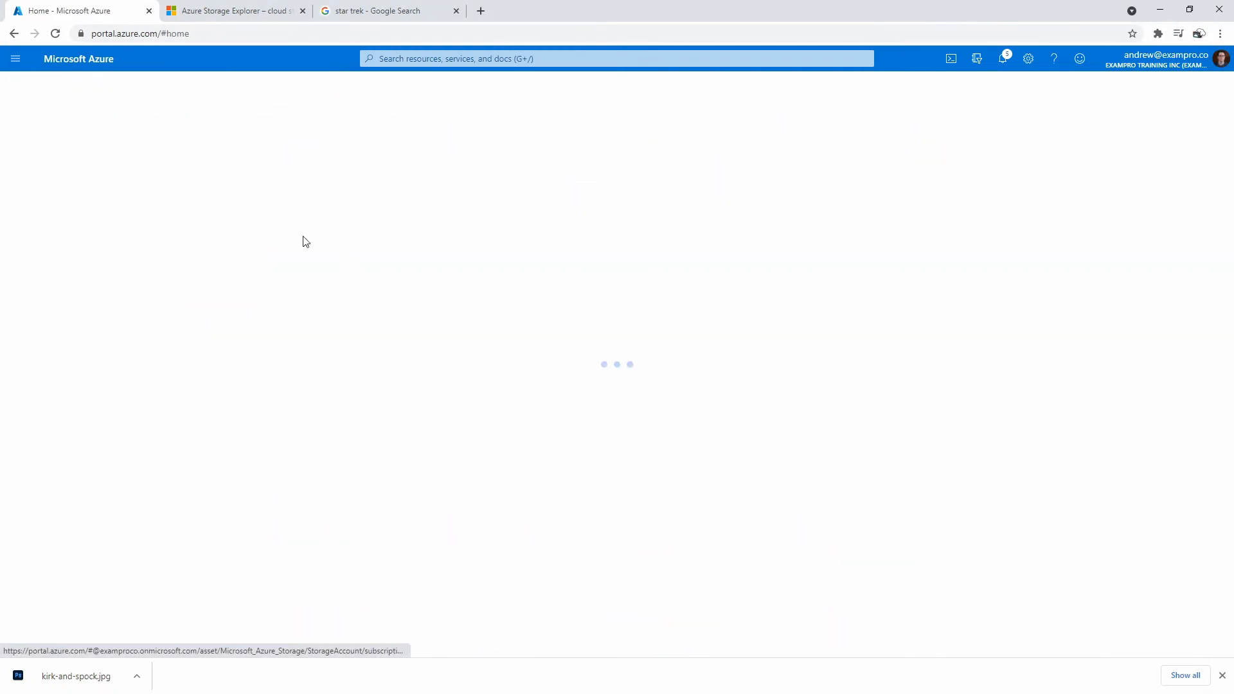
left_click(64, 418)
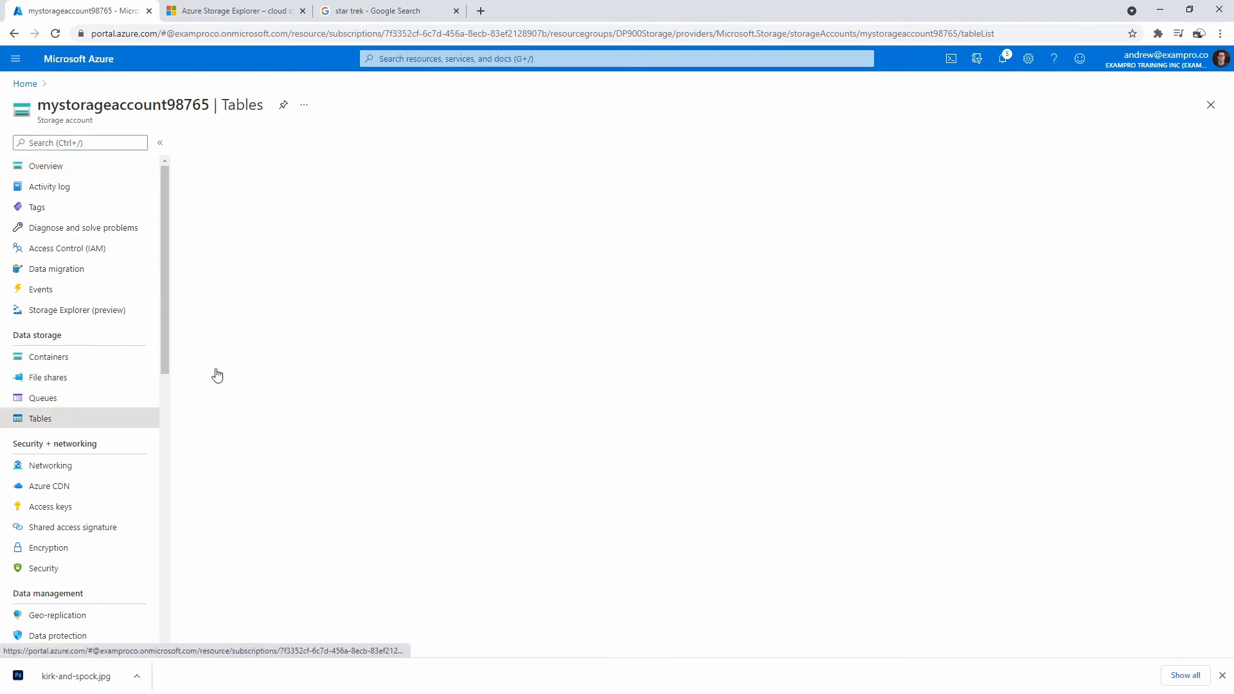
left_click(207, 143)
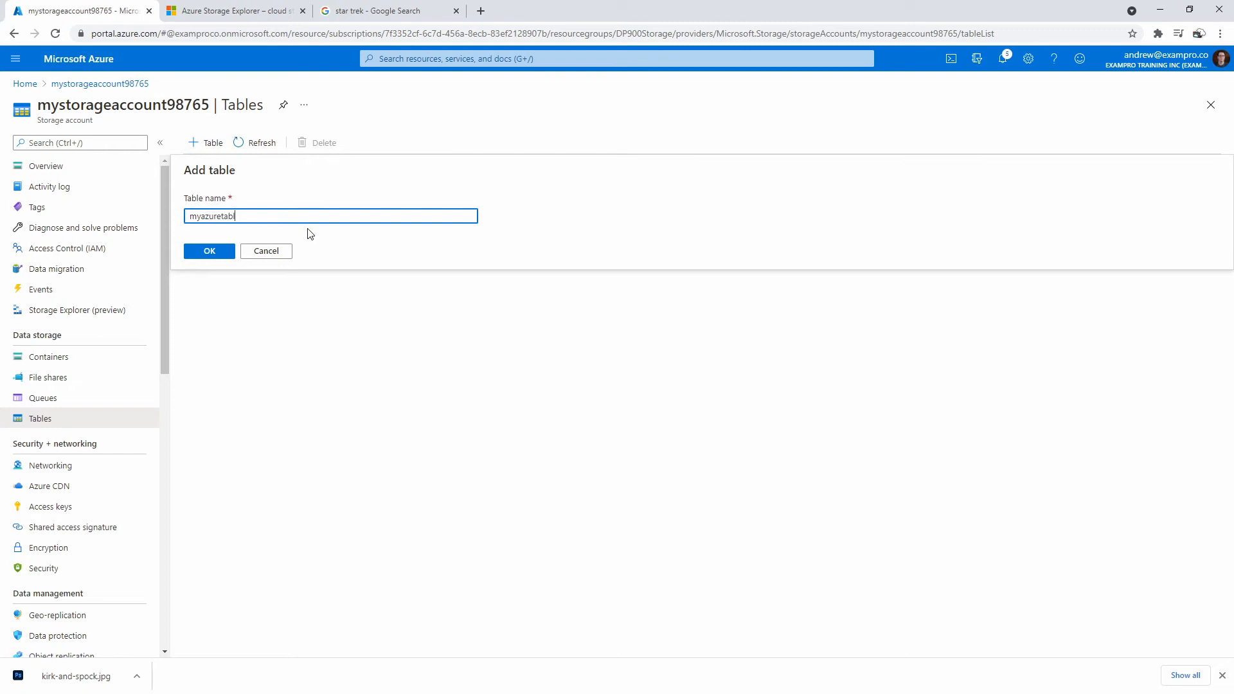
left_click(193, 253)
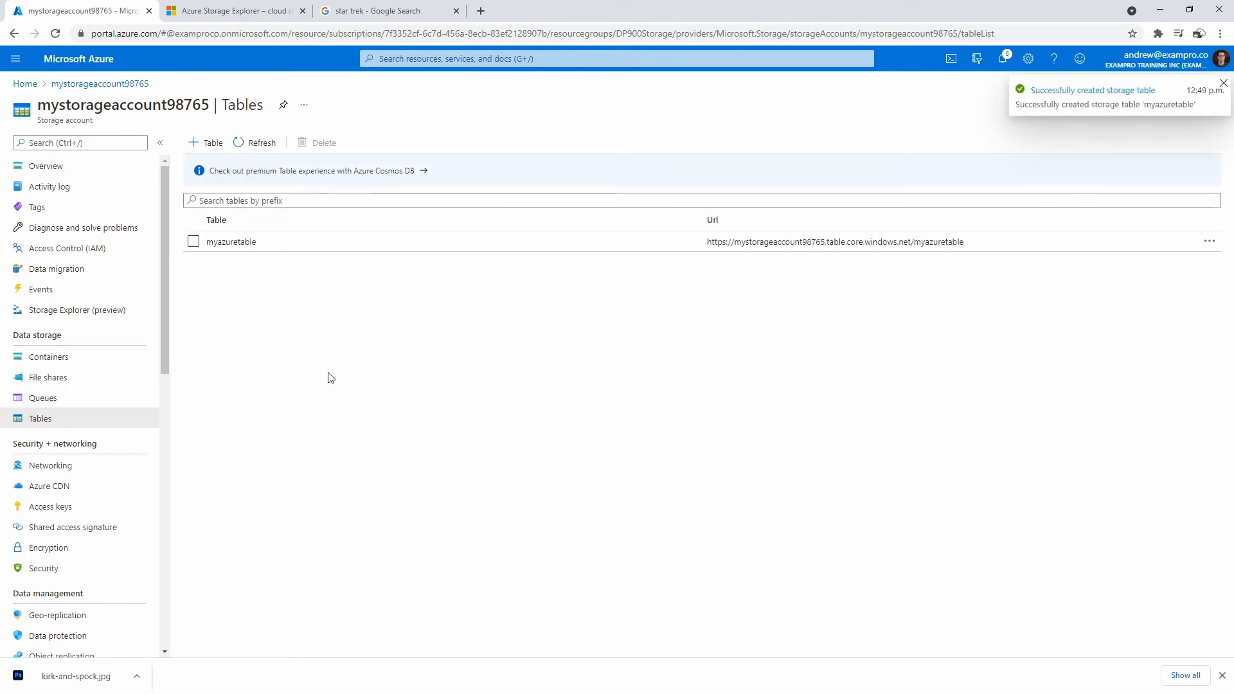
left_click(235, 247)
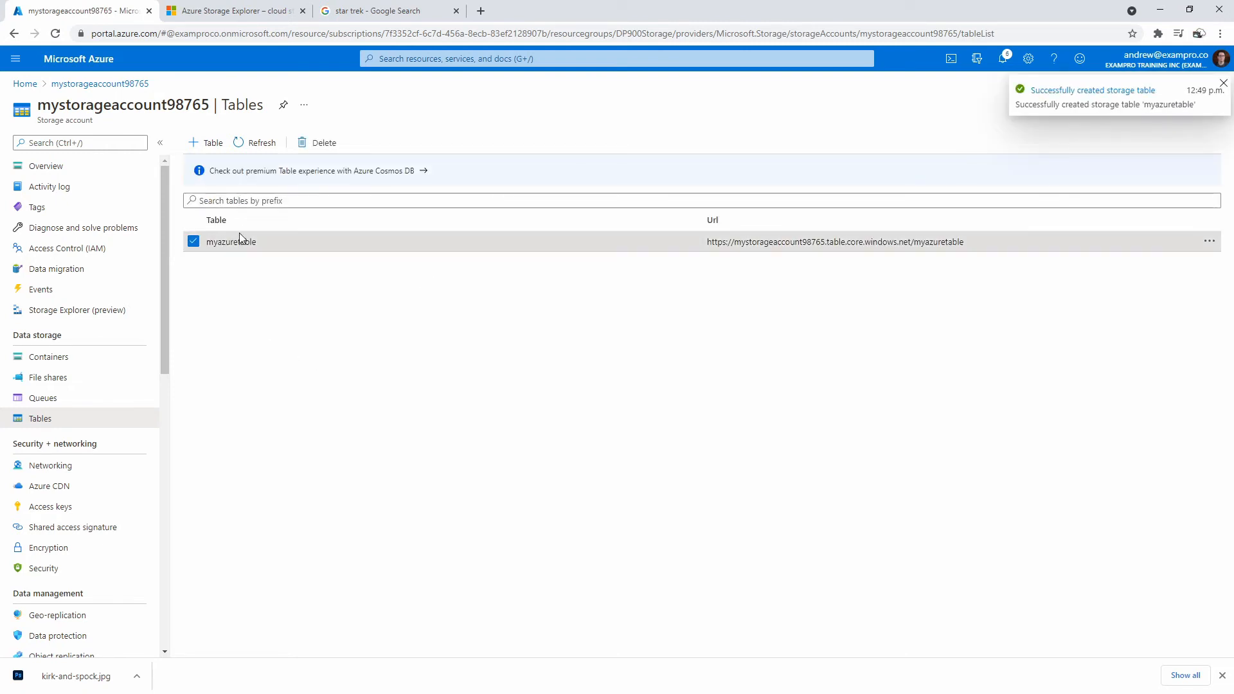
left_click(810, 250)
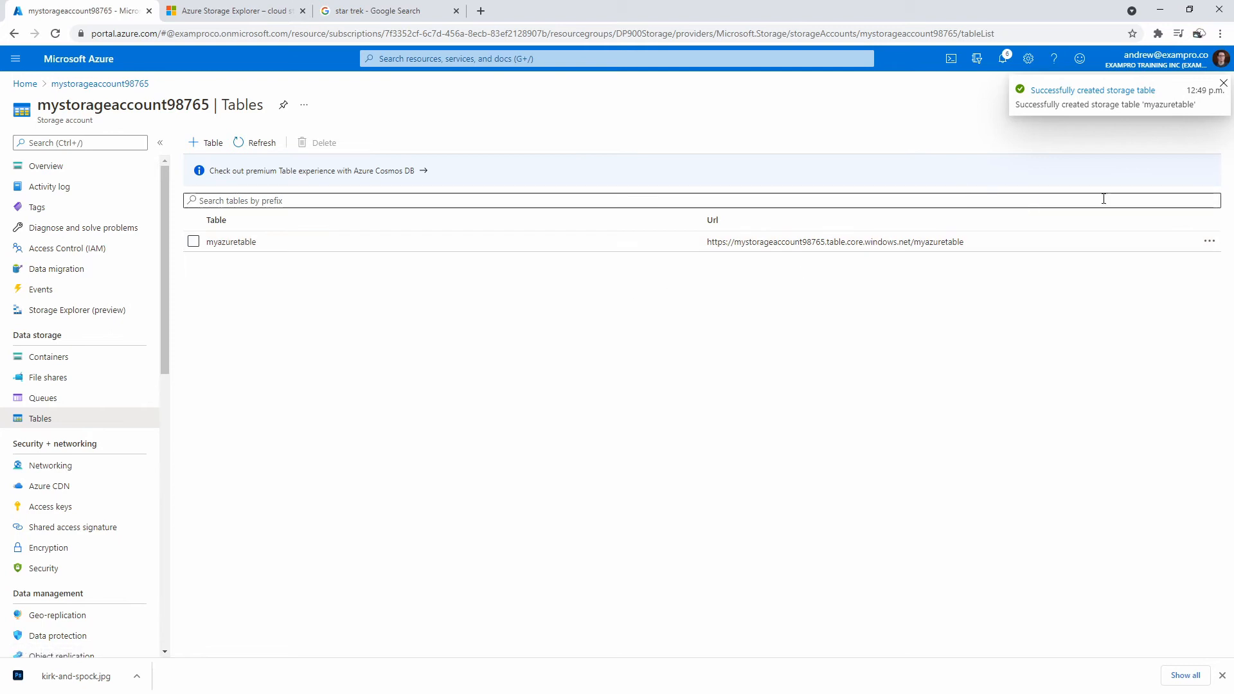
- In Microsoft Azure Storage Explorer, insert an entity into myazuretable with PartitionKey Worf and RowKey Lt Commander
left_click_drag(1233, 71, 442, 33)
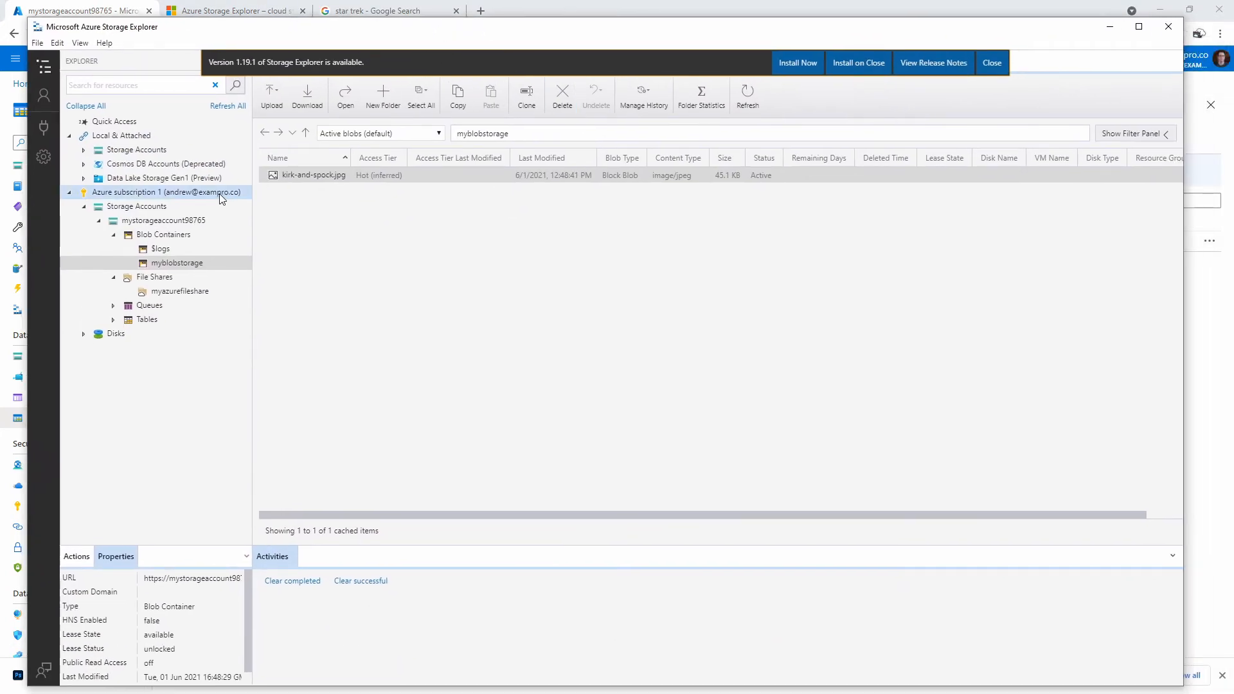
left_click(114, 319)
left_click(189, 405)
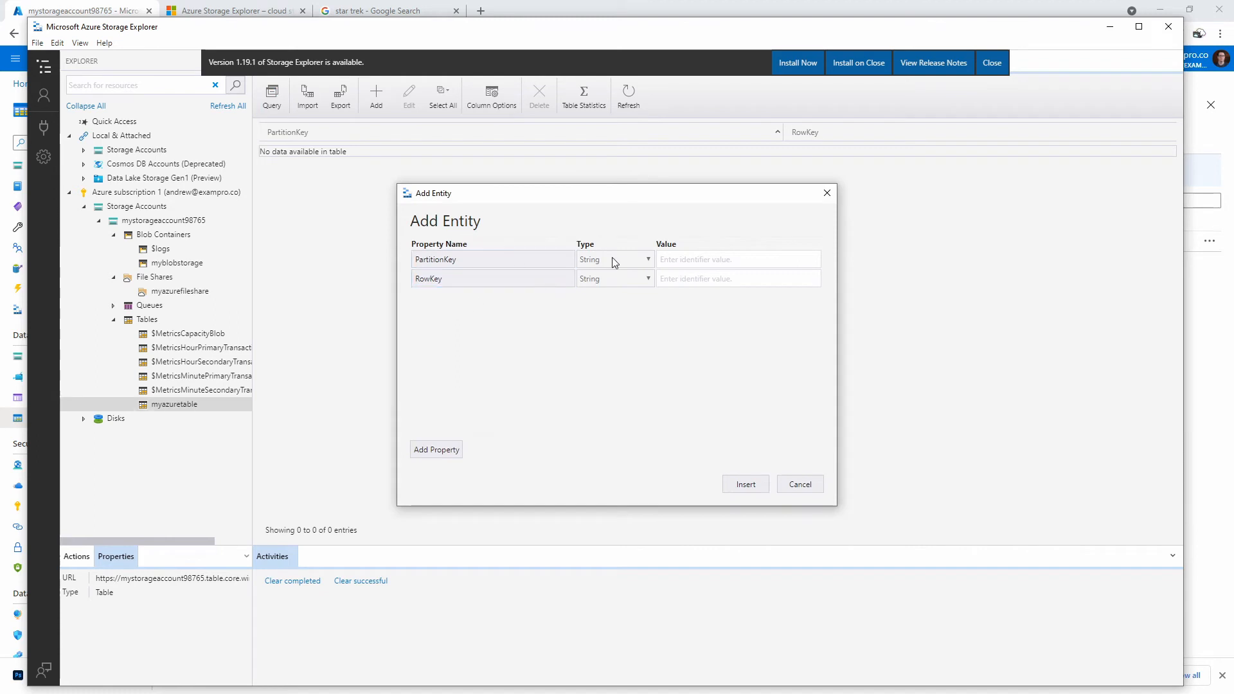
left_click(696, 260)
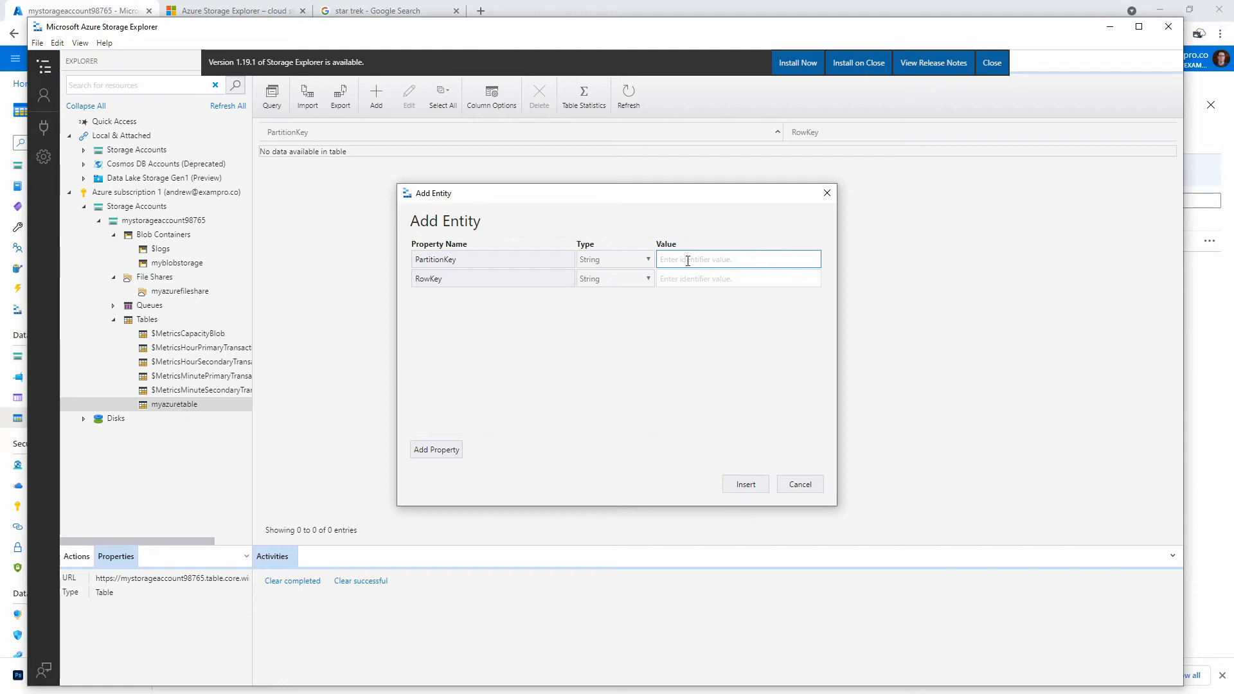
type("Worf")
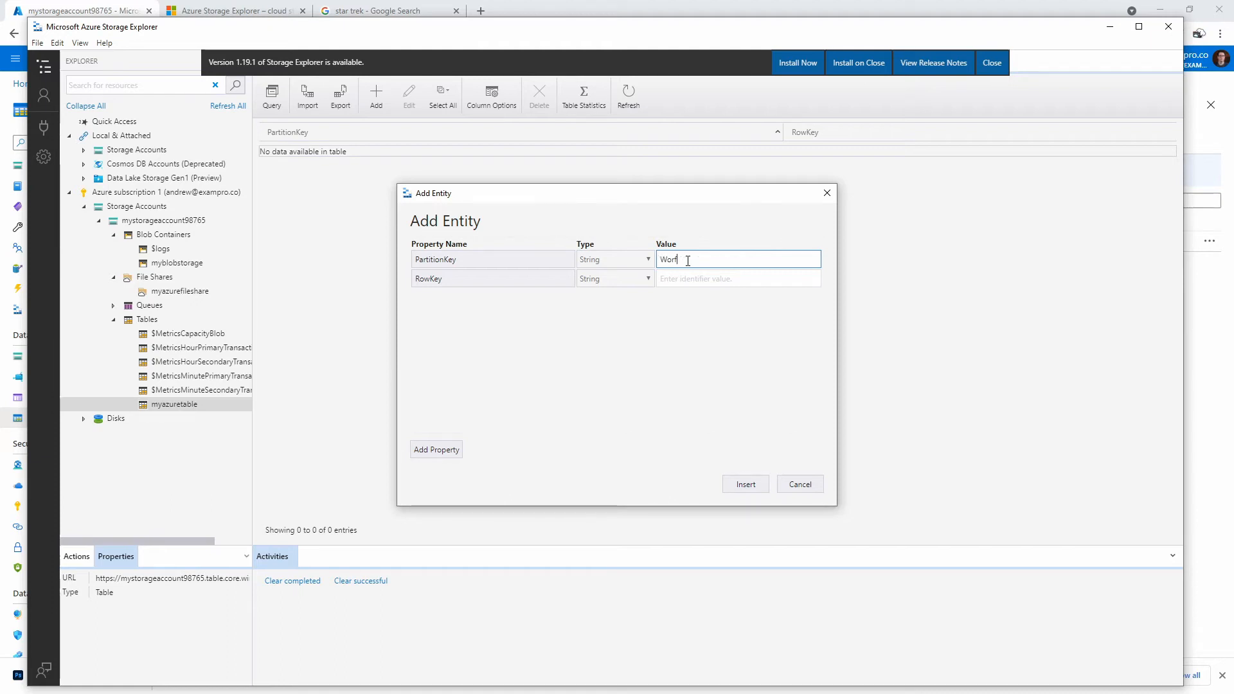
key("Tab")
type("Lt Comma")
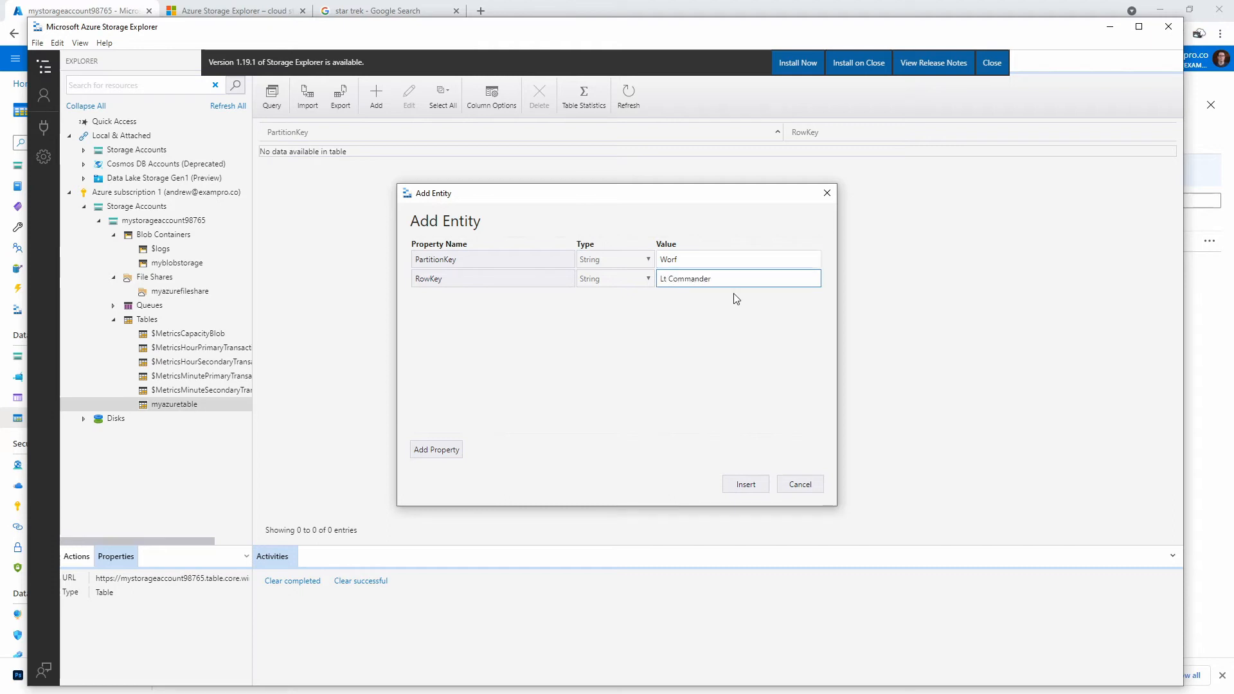
left_click(757, 484)
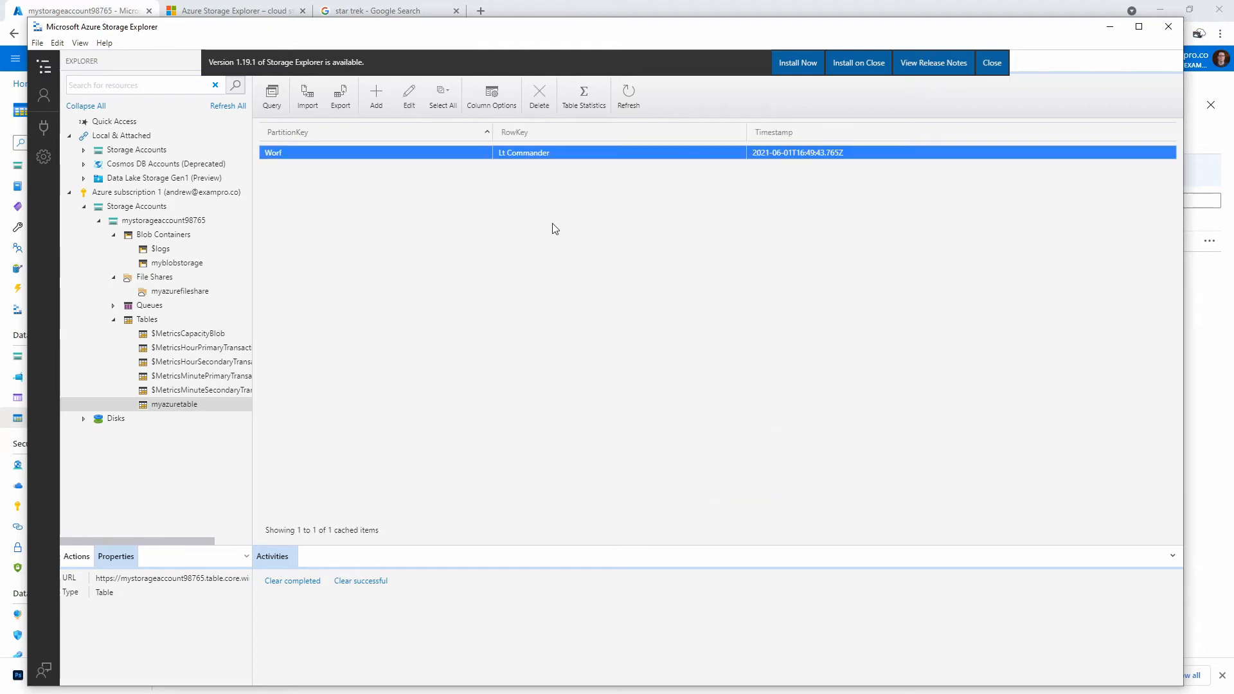
- Edit the Worf entity to add a String property named Planet with the value Q'Nos, and update it
right_click(401, 157)
left_click(422, 162)
left_click(436, 450)
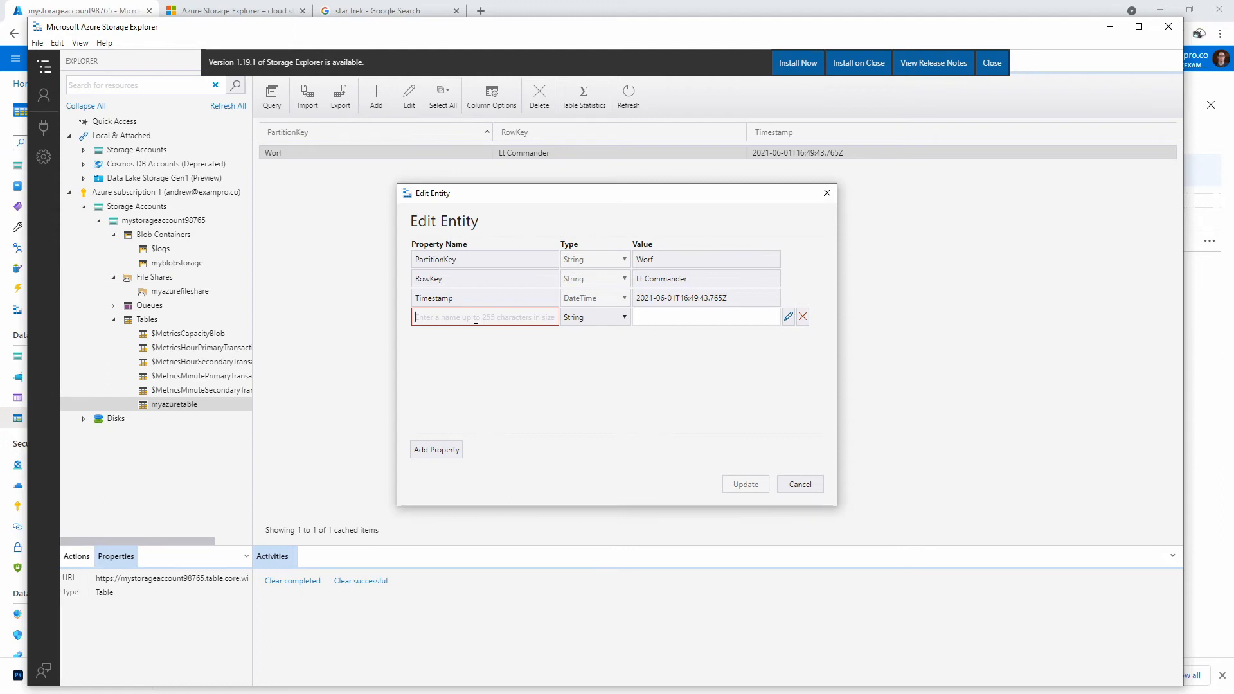
type("Planet")
key("Tab")
key("Tab")
type("Q")
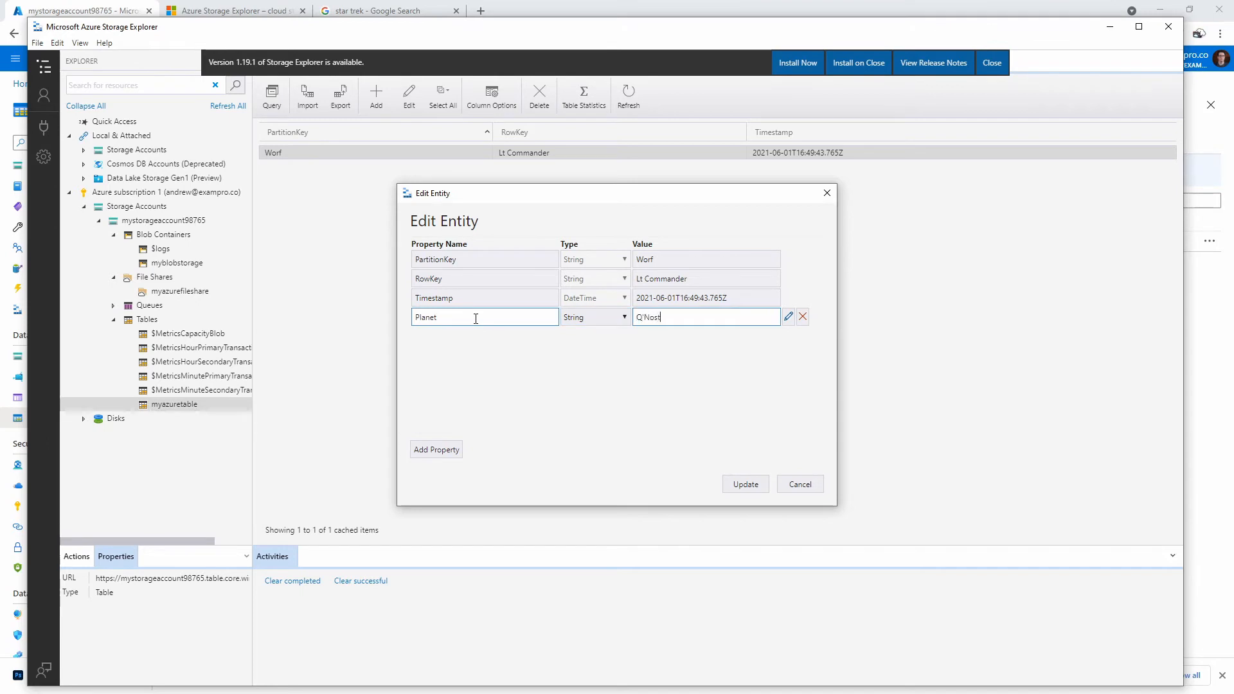
key("BackSpace")
left_click(573, 323)
left_click(589, 322)
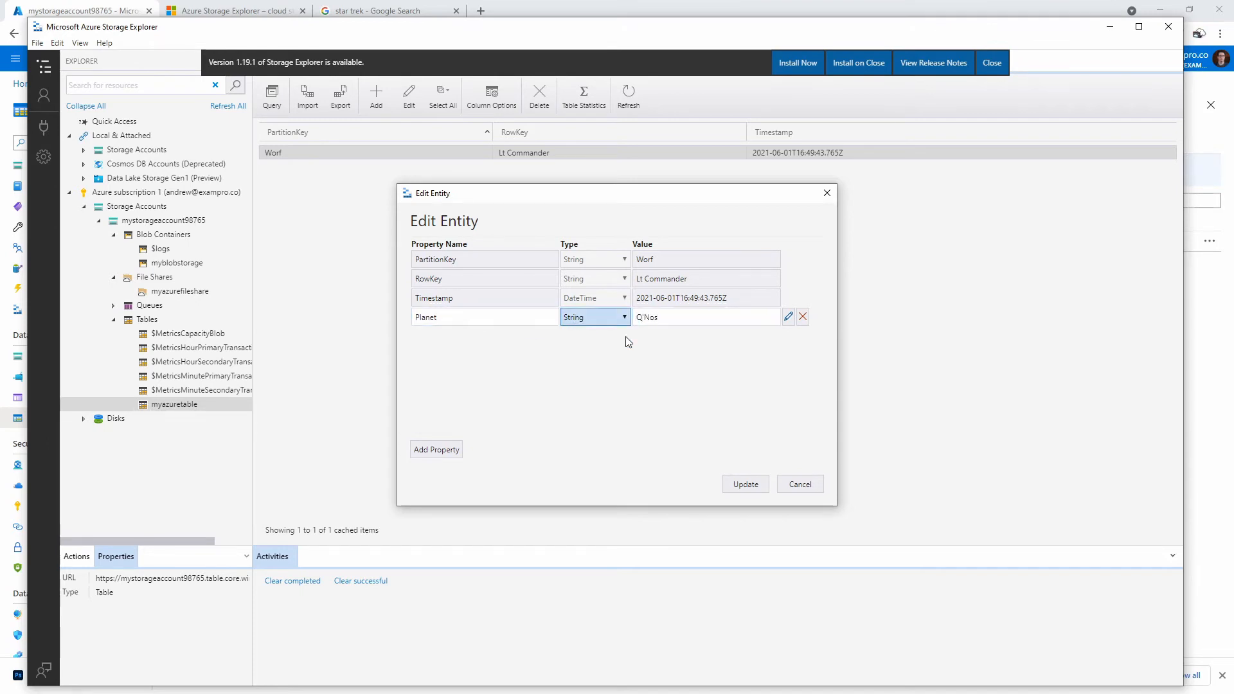
left_click(747, 484)
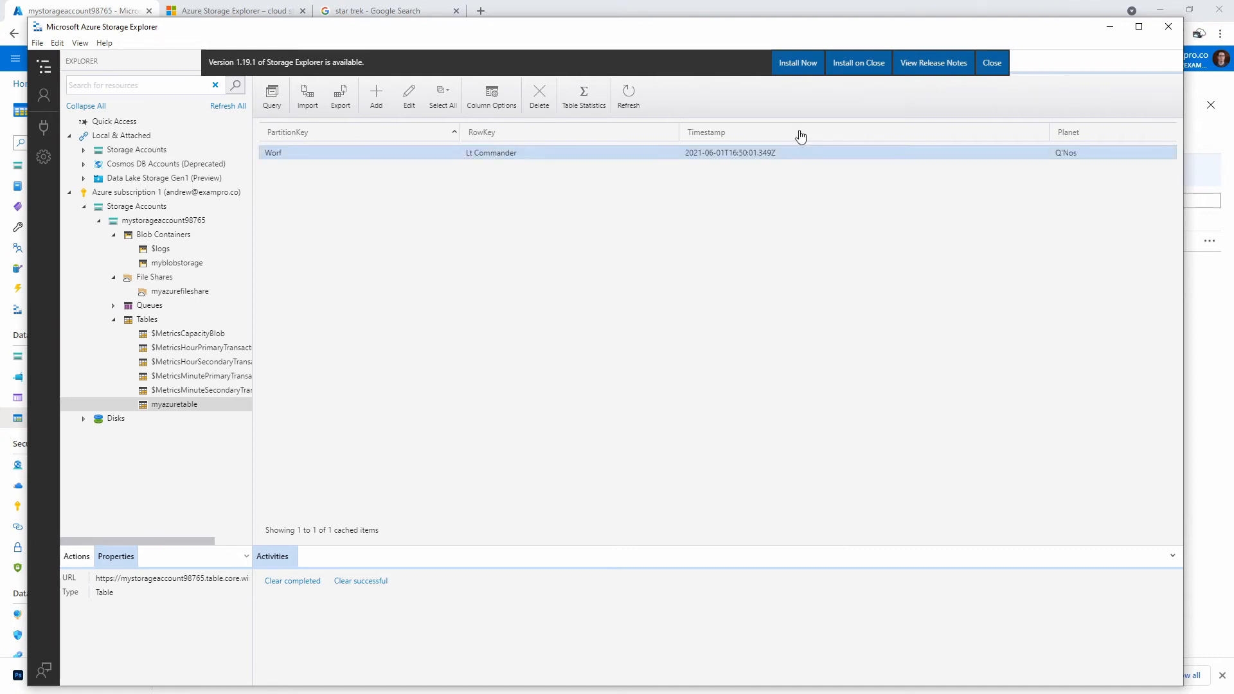
- Close Microsoft Azure Storage Explorer and open Cloud Shell in the Azure portal
left_click_drag(1067, 29, 1078, 82)
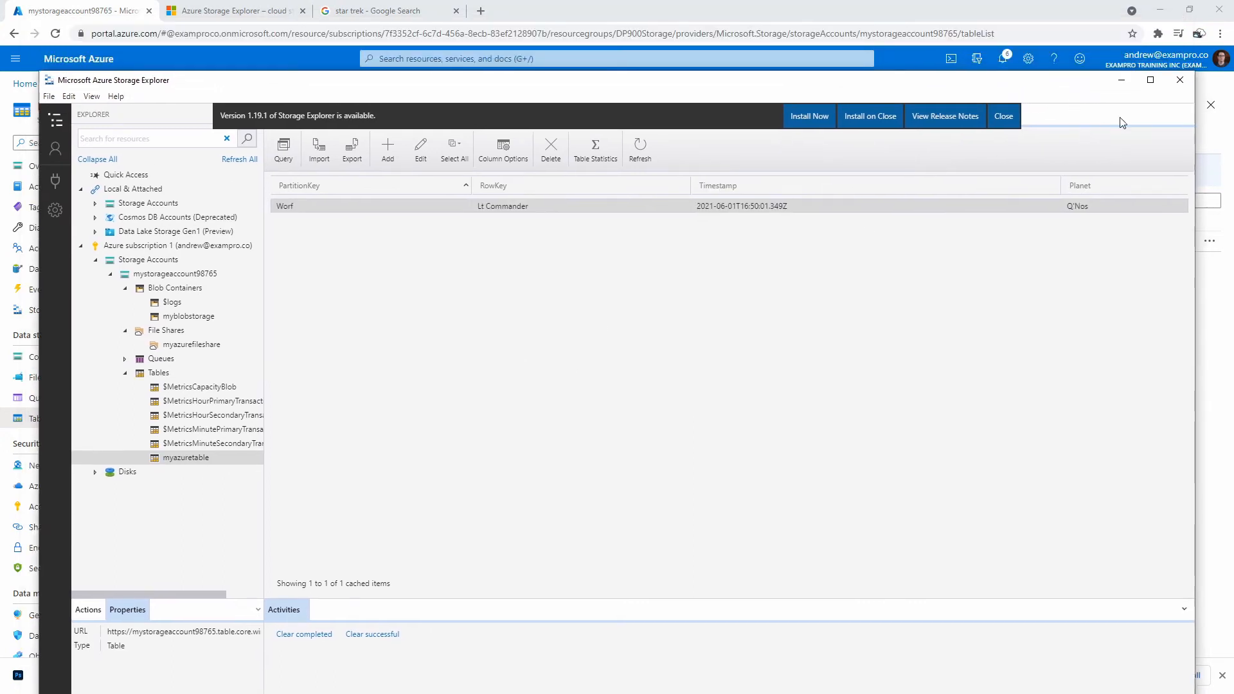
left_click(1183, 83)
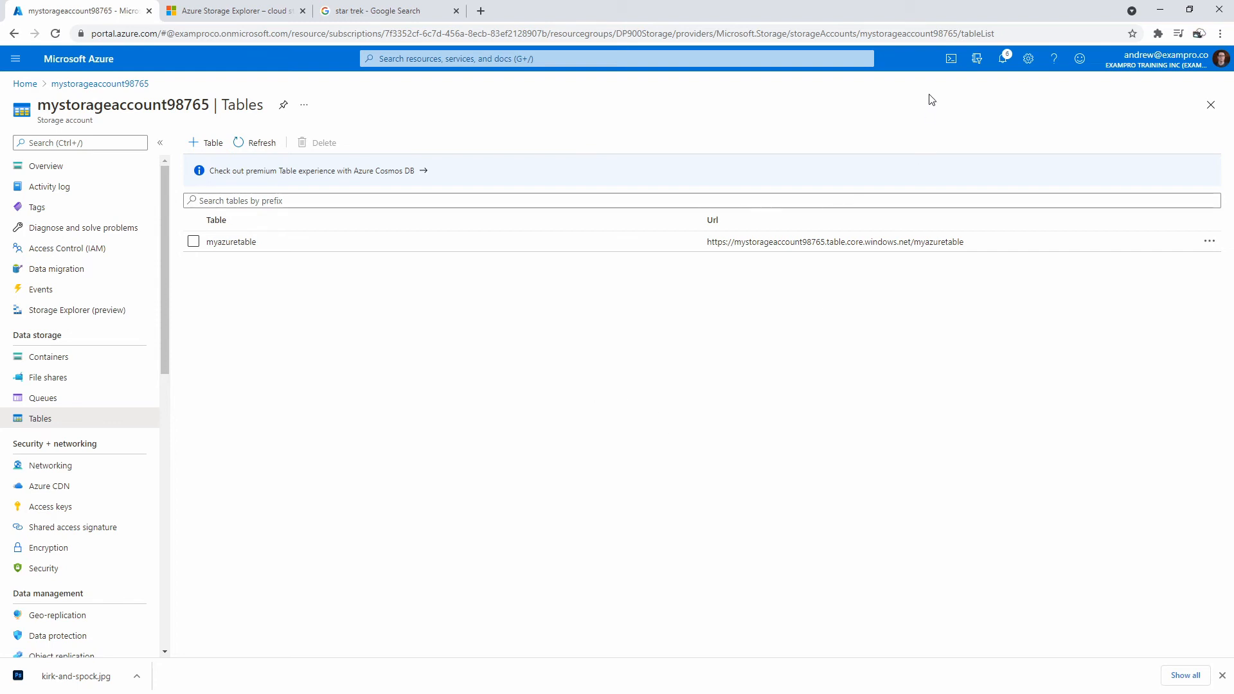
left_click(950, 59)
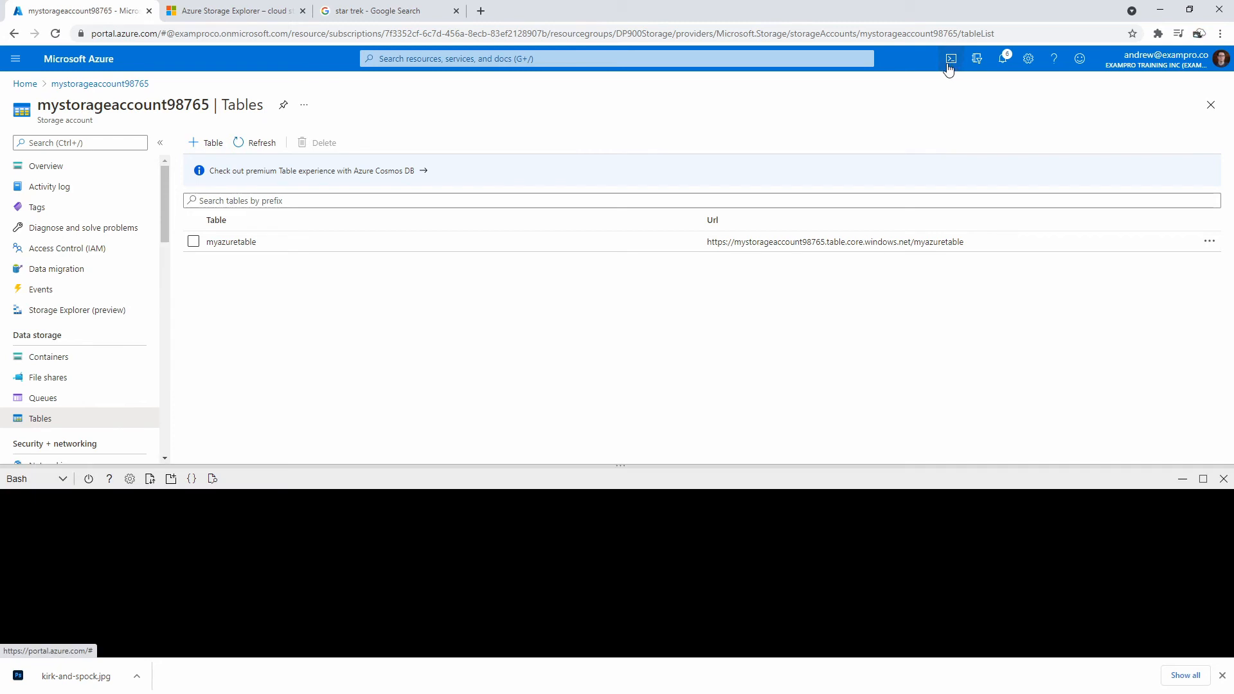
- Enlarge the Cloud Shell pane and view the cs210032000cec3d670 storage account in Microsoft Azure Storage Explorer before returning to the Azure portal
left_click_drag(623, 465, 624, 352)
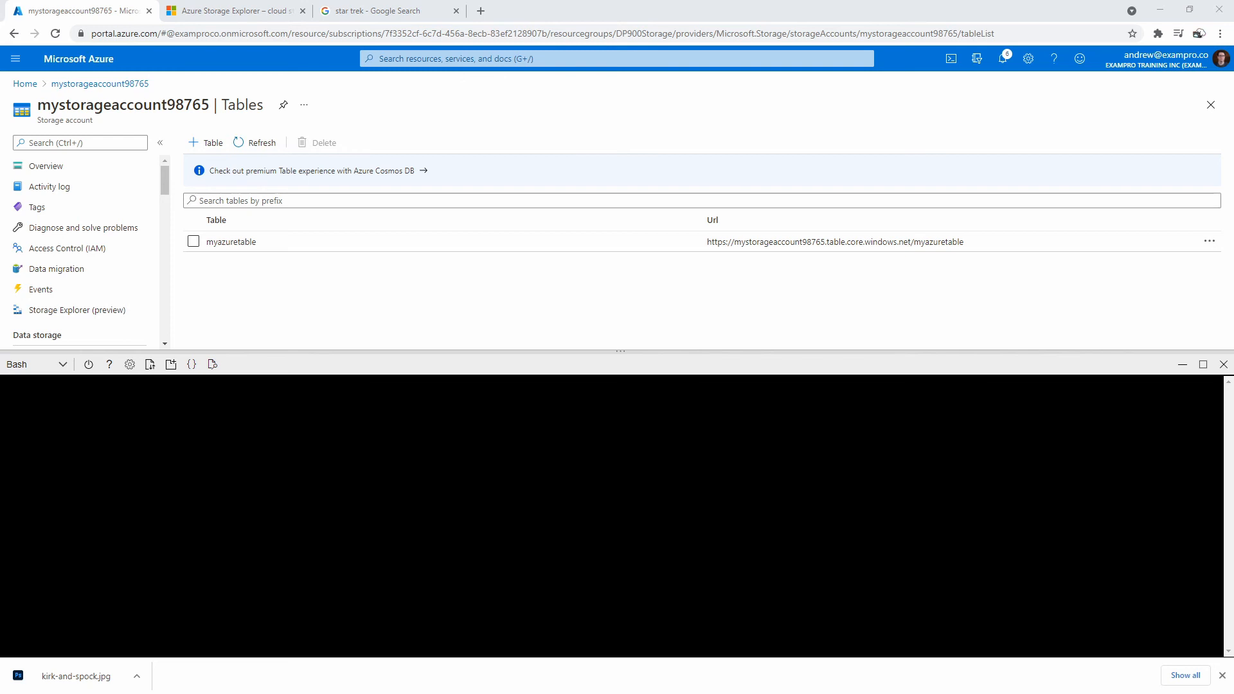
key("alt+Tab")
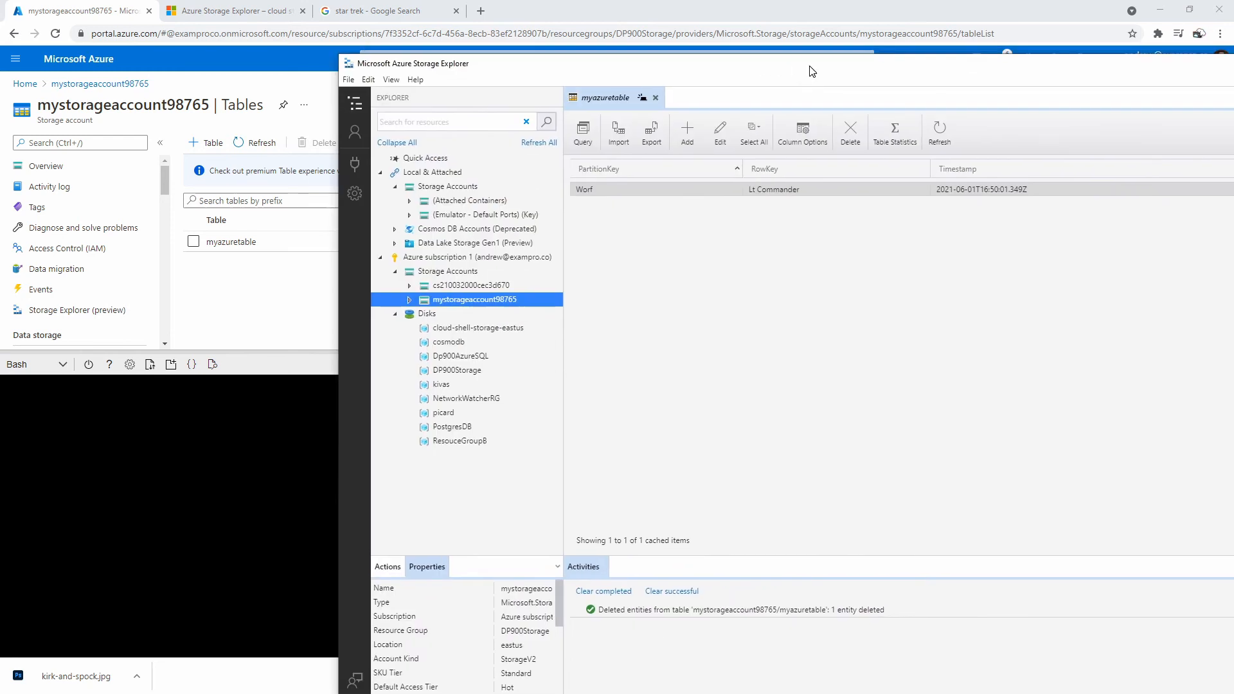
left_click(437, 286)
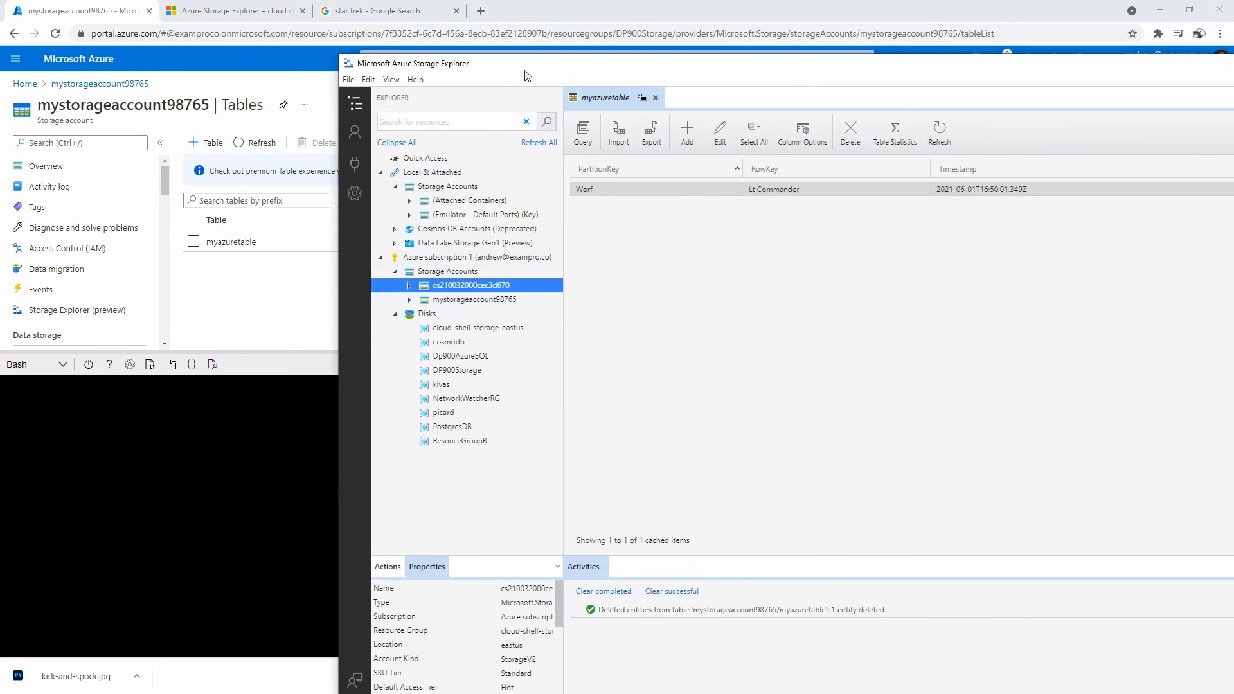
key("alt+Tab")
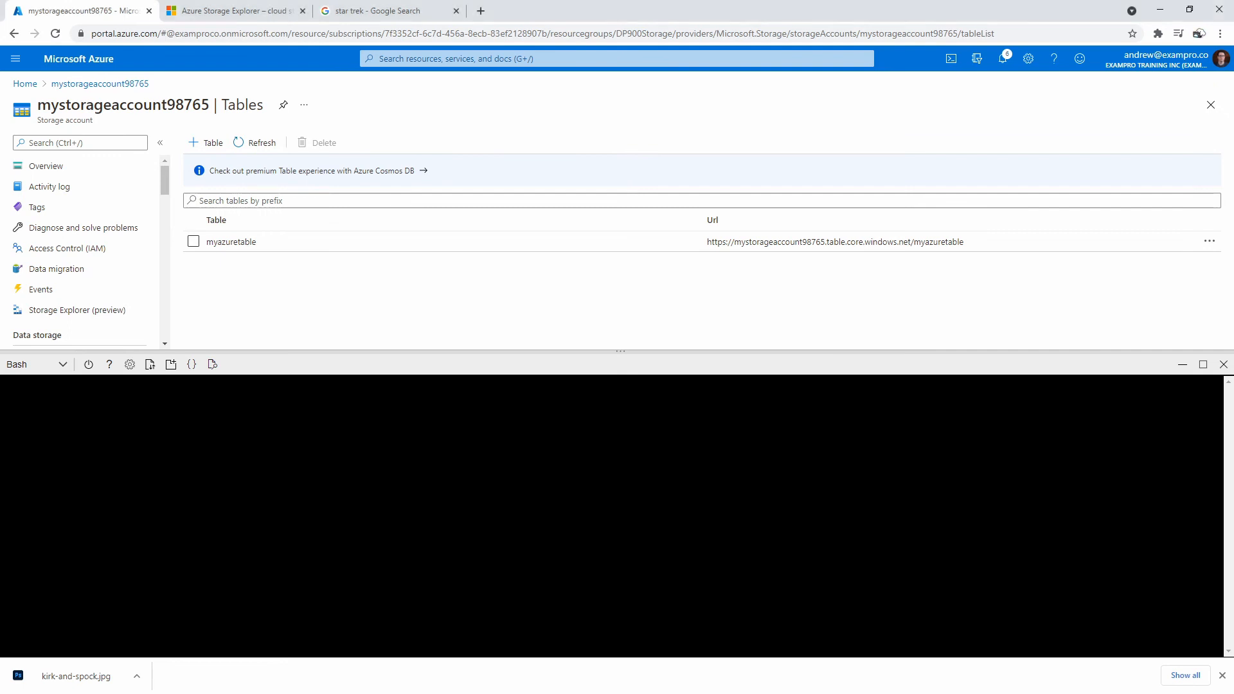
- Dismiss the browser's downloads bar, enlarge the Cloud Shell pane further and restart the Cloud Shell session
left_click(1222, 675)
left_click_drag(511, 390, 508, 310)
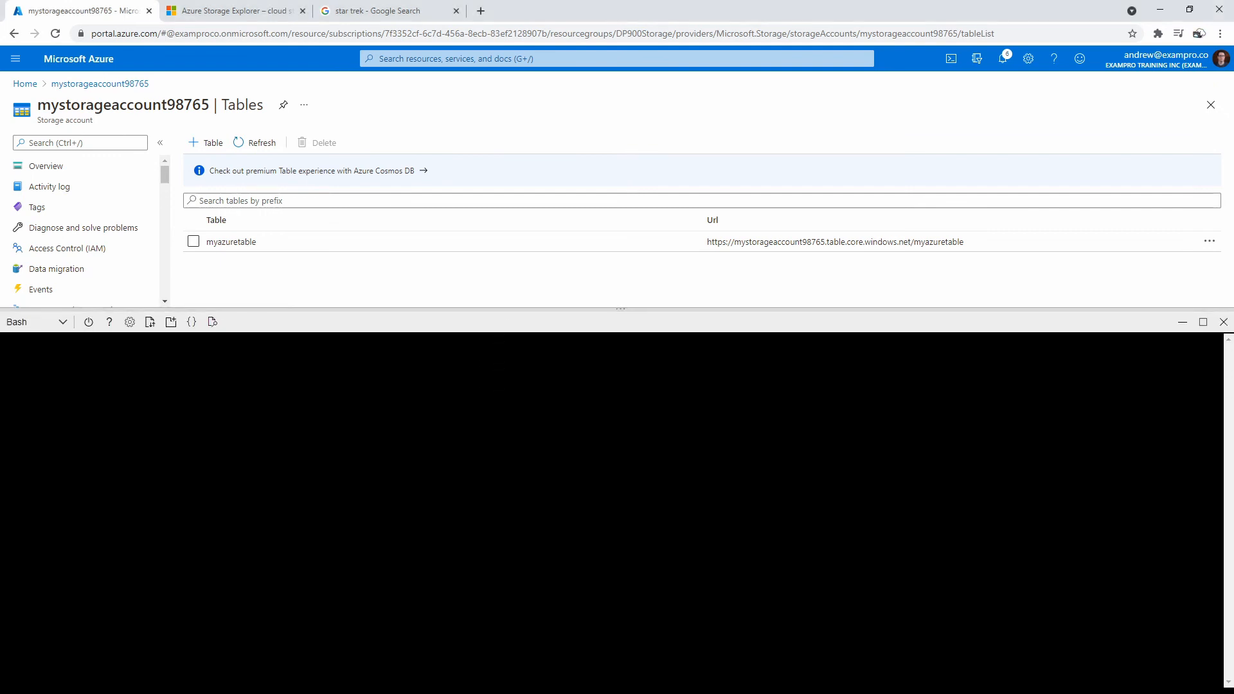
left_click(89, 325)
left_click(546, 548)
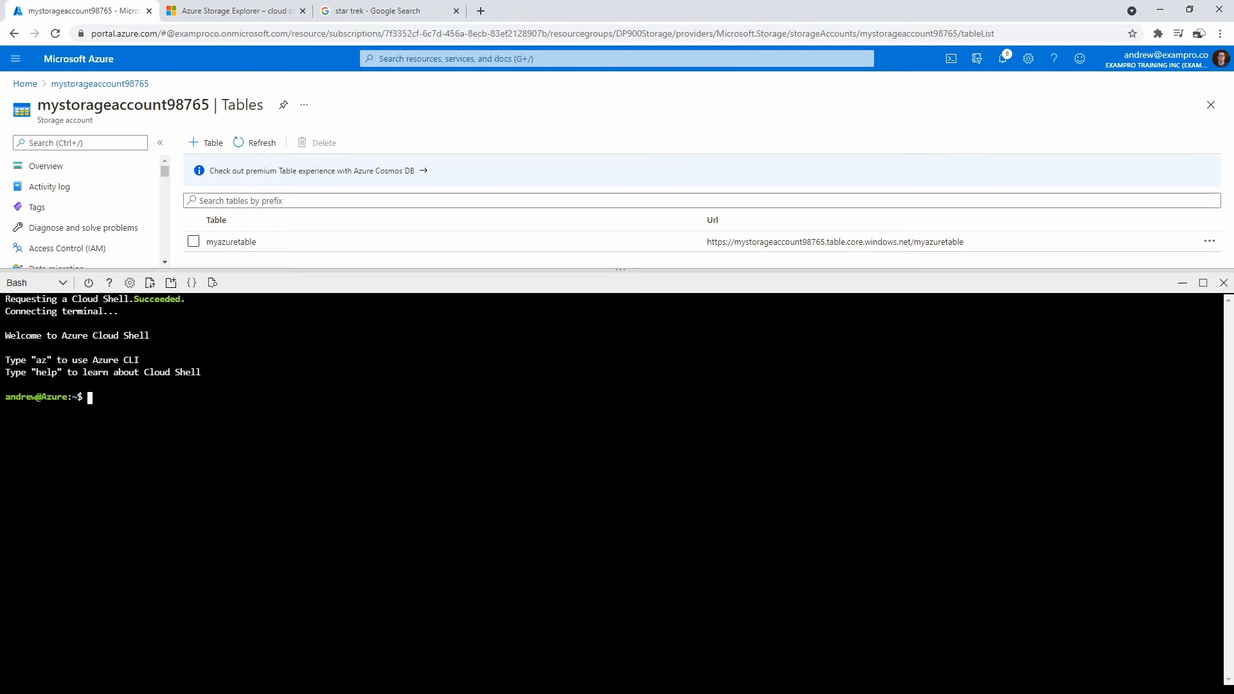
- Run az in Cloud Shell to list the Azure CLI commands, and clear the terminal
type("az")
key("Return")
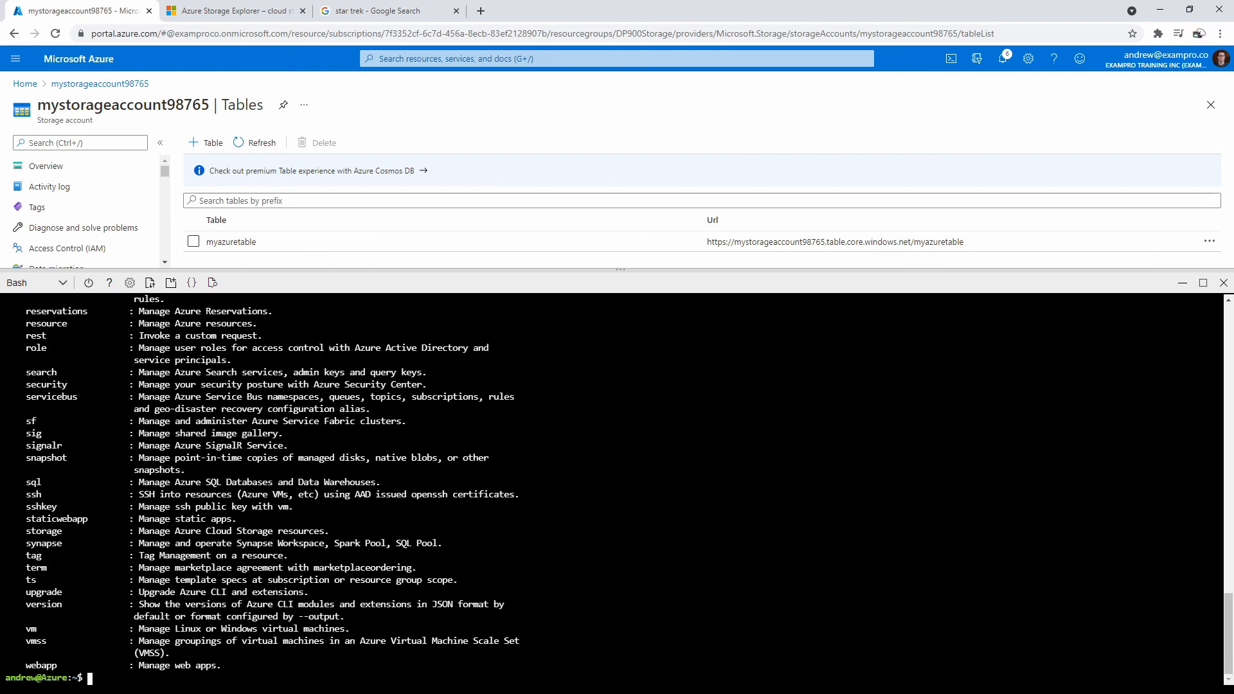
type("clear")
key("Return")
- Enter az storage entity insert -t myazuretable --acount-name mystorageaccount98765 in Cloud Shell, copying the account name from the page heading
type("a")
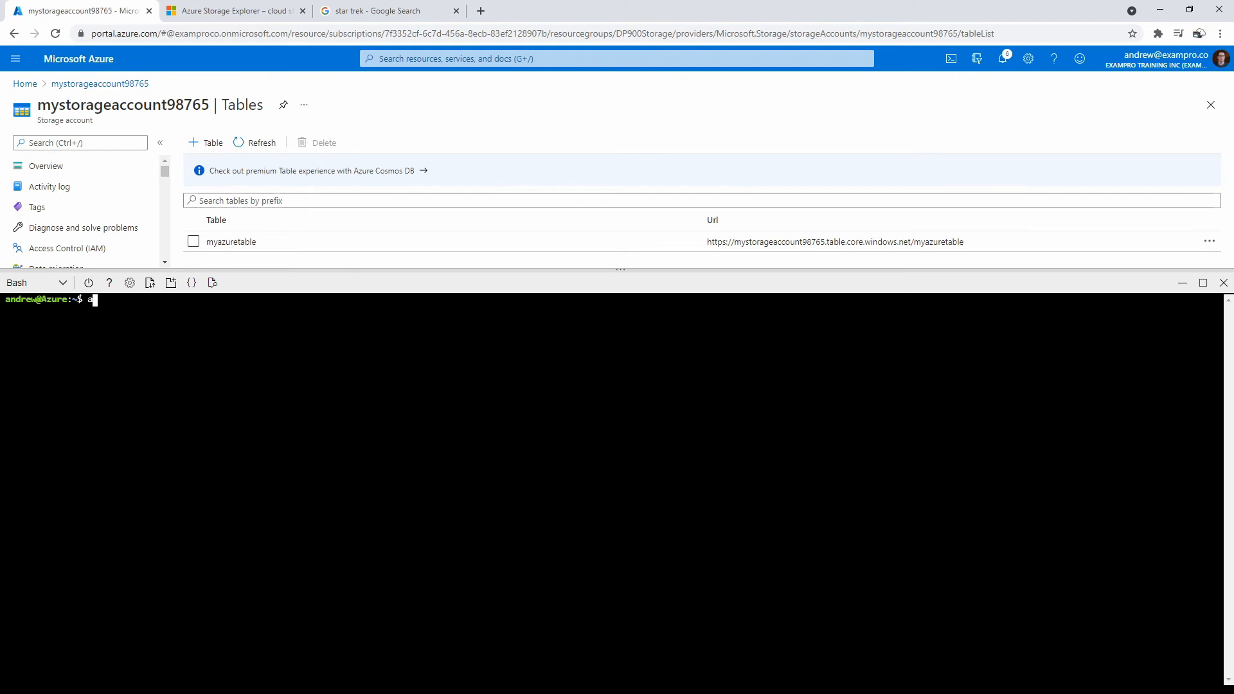
type("z storage entity insert -t myazuretab")
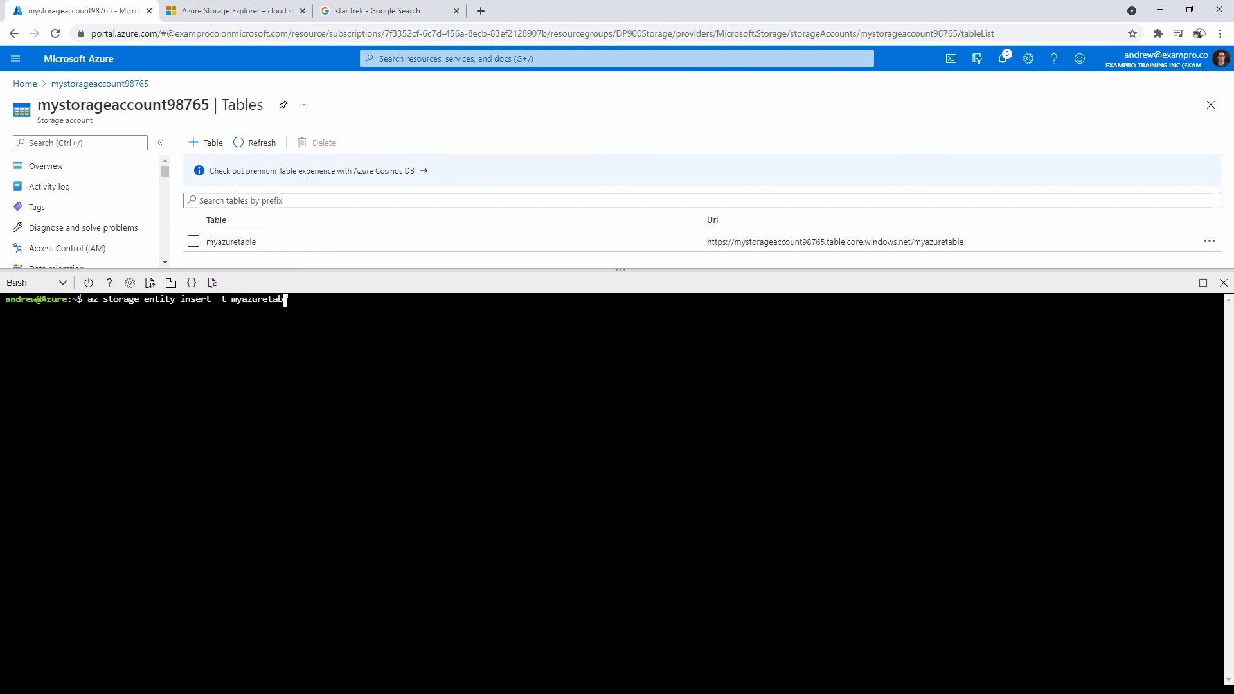
type("le --acount-name")
left_click_drag(214, 103, 45, 100)
right_click(434, 304)
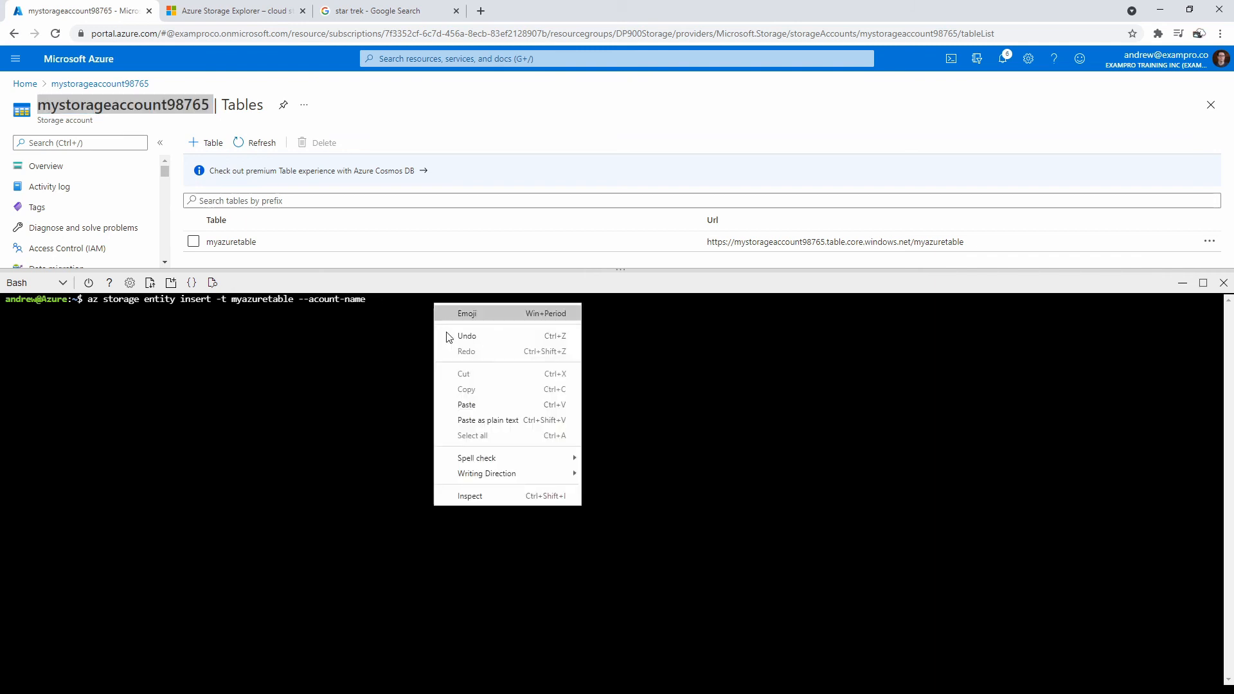
left_click(479, 404)
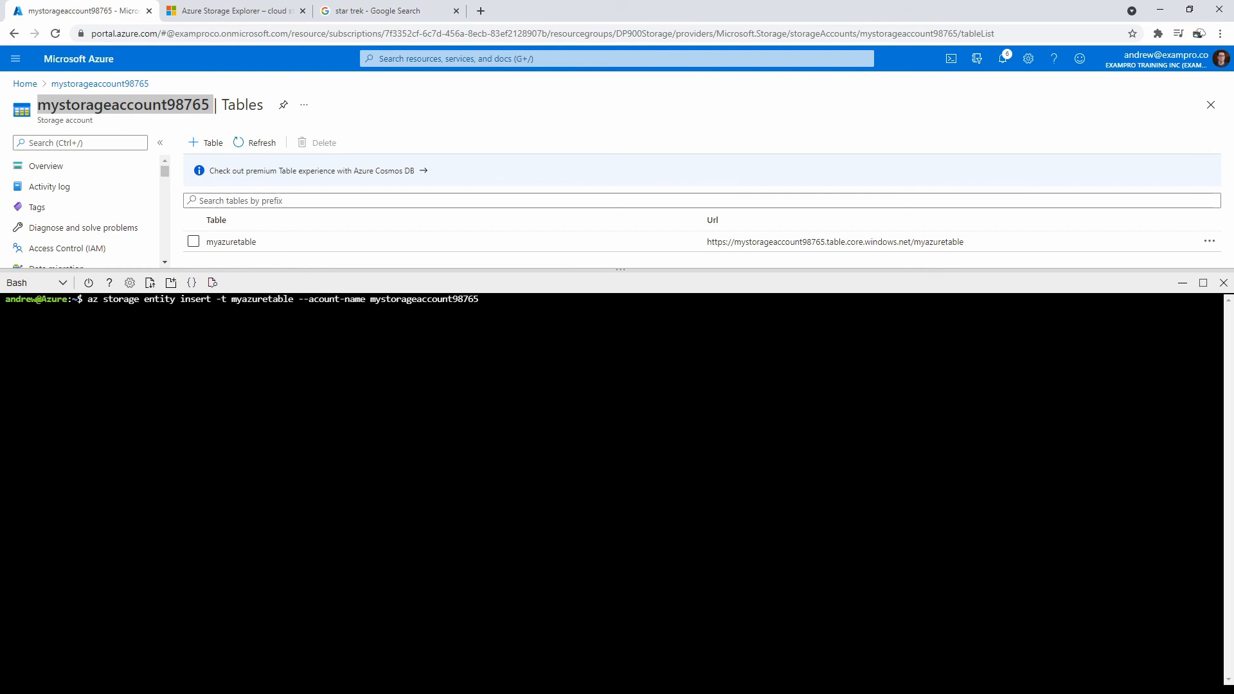
- Complete the insert command with -e PartitionKey=Beverly RowKey=Commander Planet=Earth and run it
key("Left")
key("Left")
key("Left")
key("Left")
key("Left")
key("Left")
key("Left")
key("Left")
key("Left")
key("Left")
key("Left")
key("Left")
key("Left")
key("Left")
key("Left")
key("Left")
key("Left")
key("Left")
key("Left")
key("Left")
key("Right")
key("Right")
key("Right")
key("Right")
key("Right")
key("Right")
key("Right")
key("Right")
key("Right")
key("Right")
key("Right")
key("Right")
key("Right")
key("Right")
key("Right")
key("Right")
key("Right")
key("Right")
key("Right")
key("Right")
key("Right")
key("Right")
type("-e ")
type("PartitionKey=")
type("Da")
key("BackSpace")
key("BackSpace")
type("Beverly Row")
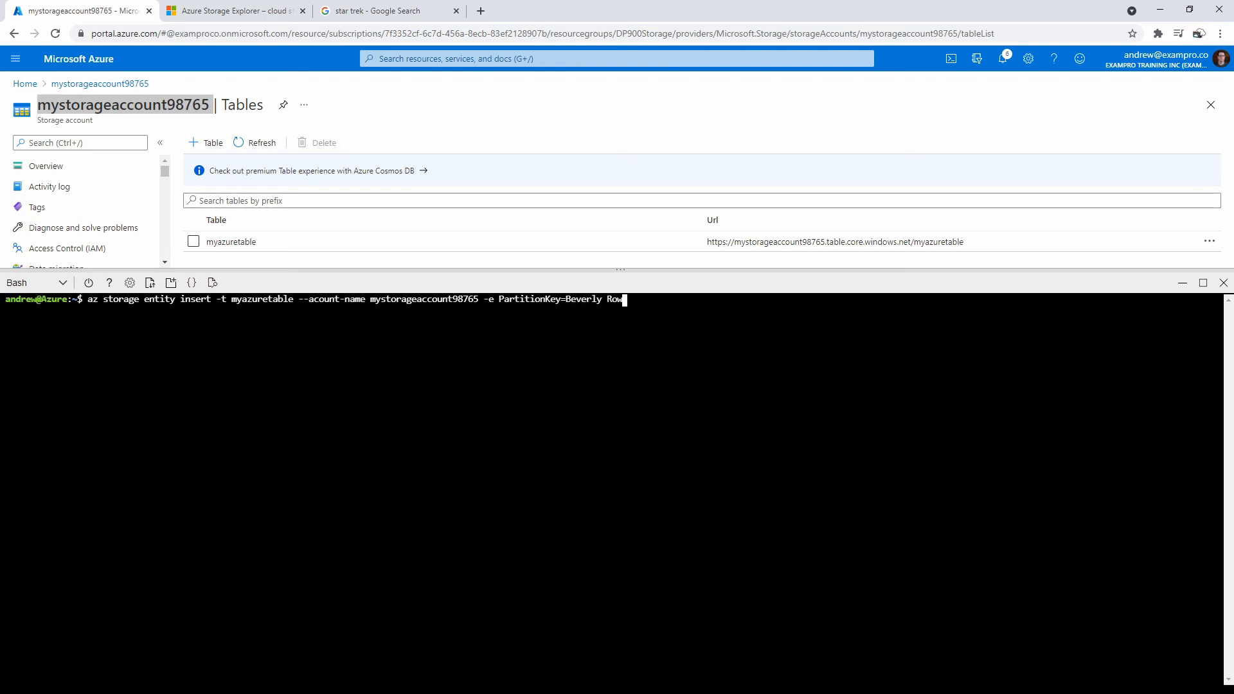
type("Key=Commander Planet=Eeart")
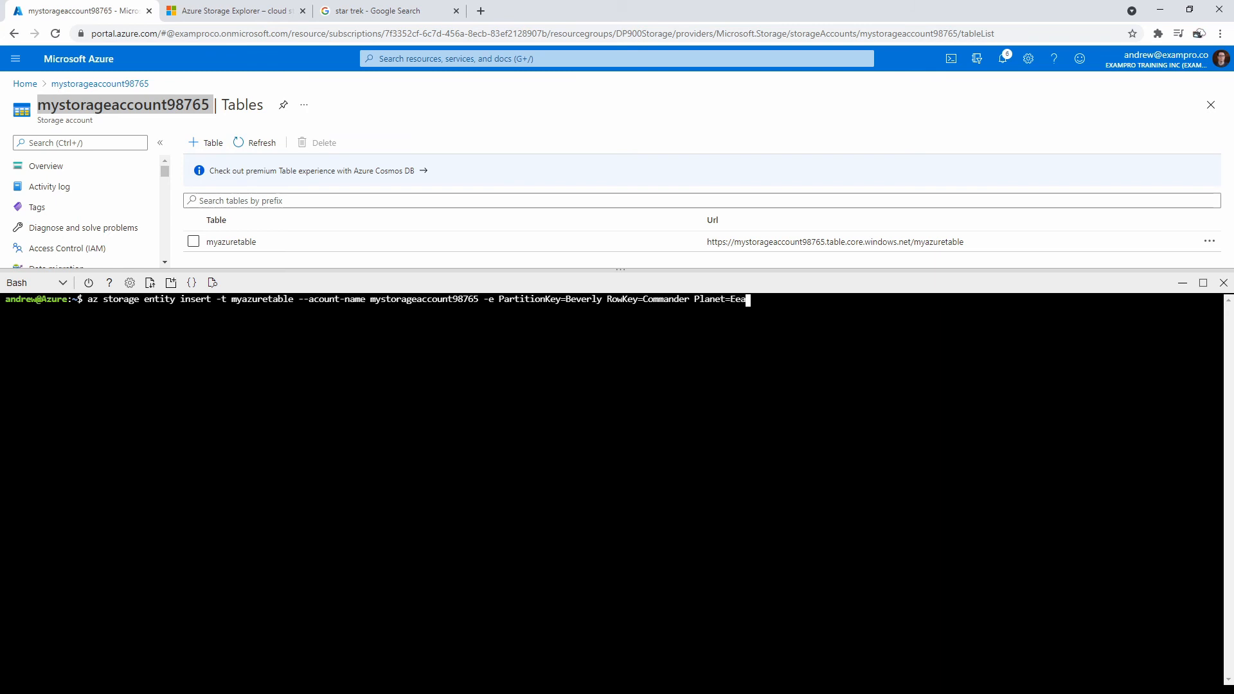
key("BackSpace")
key("BackSpace")
key("BackSpace")
key("BackSpace")
type("arth")
key("Return")
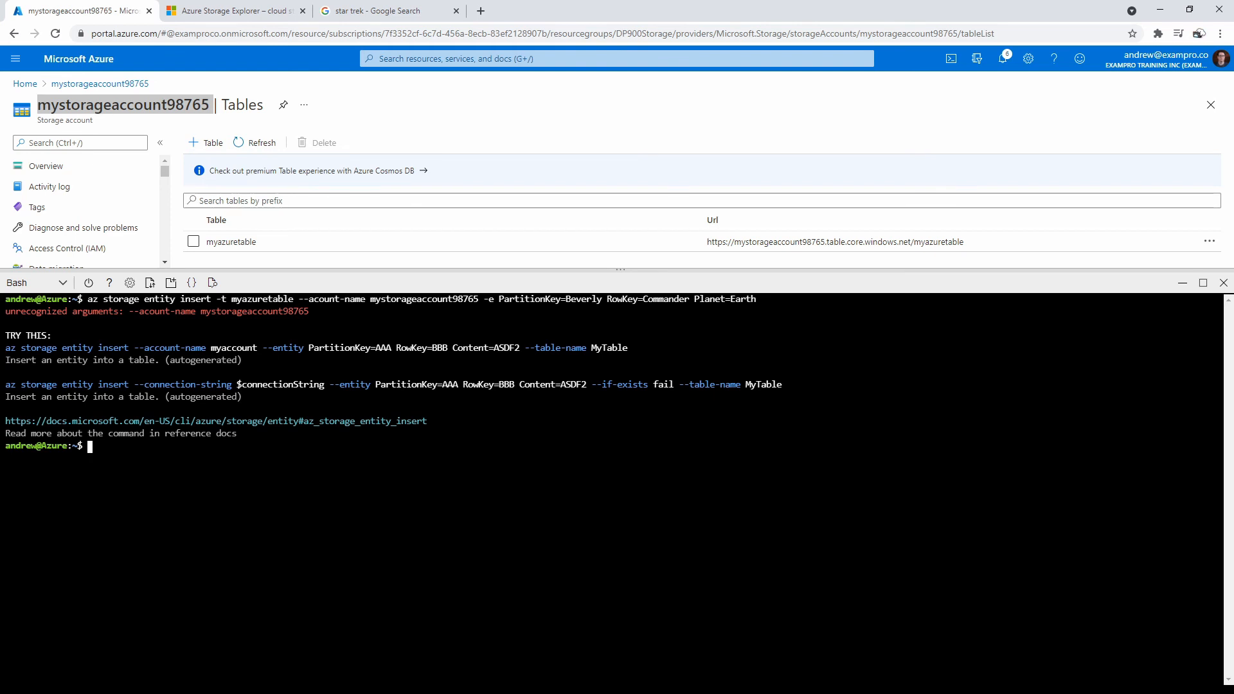
- Recall the previous entity insert command in Cloud Shell and remove --acount-name mystorageaccount98765 from its middle
key("Up")
key("Left")
key("Left")
key("Left")
key("Left")
key("Left")
key("Left")
key("Left")
key("Left")
key("Left")
key("Left")
key("Left")
key("Left")
key("Left")
key("Left")
key("Left")
key("Left")
key("Left")
key("Left")
key("Left")
key("Left")
key("Left")
key("Left")
key("Left")
key("Left")
key("Left")
key("Left")
key("Left")
key("Left")
key("Left")
key("Left")
key("Left")
key("Left")
key("Left")
key("Left")
key("Left")
key("Left")
key("Left")
key("Left")
key("Left")
key("Left")
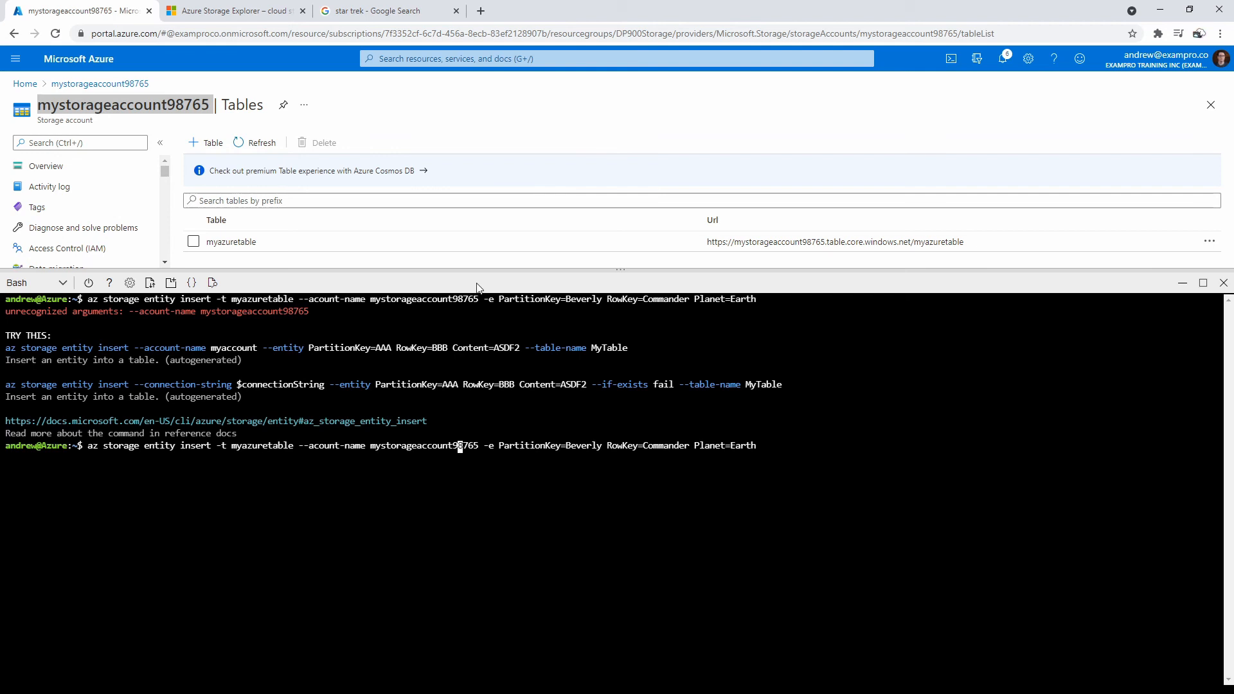
key("Left")
key("Left")
key("Left")
key("Left")
key("Left")
key("Left")
key("Left")
key("Left")
key("Left")
key("Left")
key("Left")
key("Left")
key("Left")
key("Left")
key("Left")
key("Left")
key("Left")
key("Left")
key("Left")
key("Left")
key("BackSpace")
key("BackSpace")
key("BackSpace")
key("BackSpace")
key("BackSpace")
key("BackSpace")
key("BackSpace")
key("BackSpace")
key("BackSpace")
key("BackSpace")
key("BackSpace")
key("BackSpace")
key("BackSpace")
key("BackSpace")
key("BackSpace")
key("BackSpace")
key("BackSpace")
key("BackSpace")
key("BackSpace")
key("BackSpace")
key("BackSpace")
key("BackSpace")
key("BackSpace")
key("BackSpace")
key("BackSpace")
key("BackSpace")
key("BackSpace")
key("BackSpace")
key("BackSpace")
key("BackSpace")
key("BackSpace")
key("BackSpace")
key("BackSpace")
key("BackSpace")
key("BackSpace")
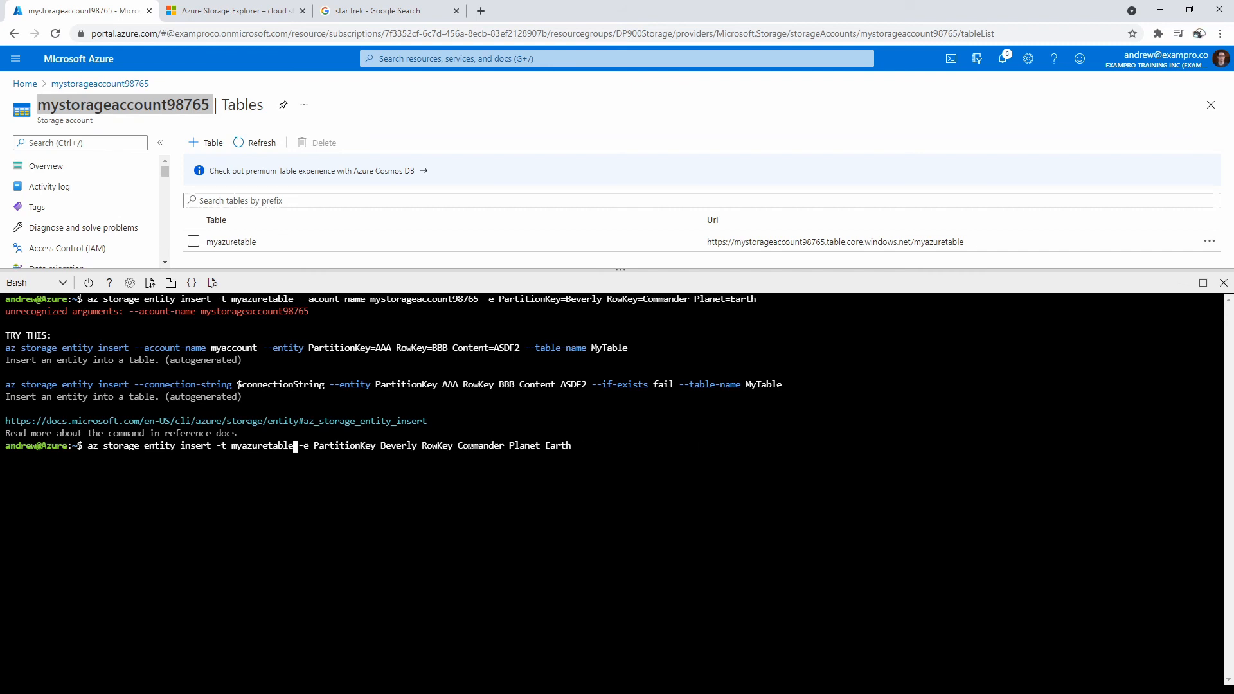
- Try running the entity insert command with --acount-name mystorageaccount98765 placed at its end, after Planet=Earth
key("Right")
key("Right")
key("Right")
key("Right")
key("Right")
key("Right")
key("Right")
key("Right")
key("Right")
key("Right")
key("Right")
key("Right")
key("Right")
key("Right")
key("Right")
key("Right")
key("Right")
key("Right")
key("Right")
key("Right")
key("Right")
key("Right")
key("Right")
key("Right")
key("Right")
key("Right")
key("Right")
key("Right")
key("Right")
key("Right")
key("Right")
key("Right")
key("Right")
key("Right")
key("Right")
key("Right")
right_click(642, 449)
left_click(659, 545)
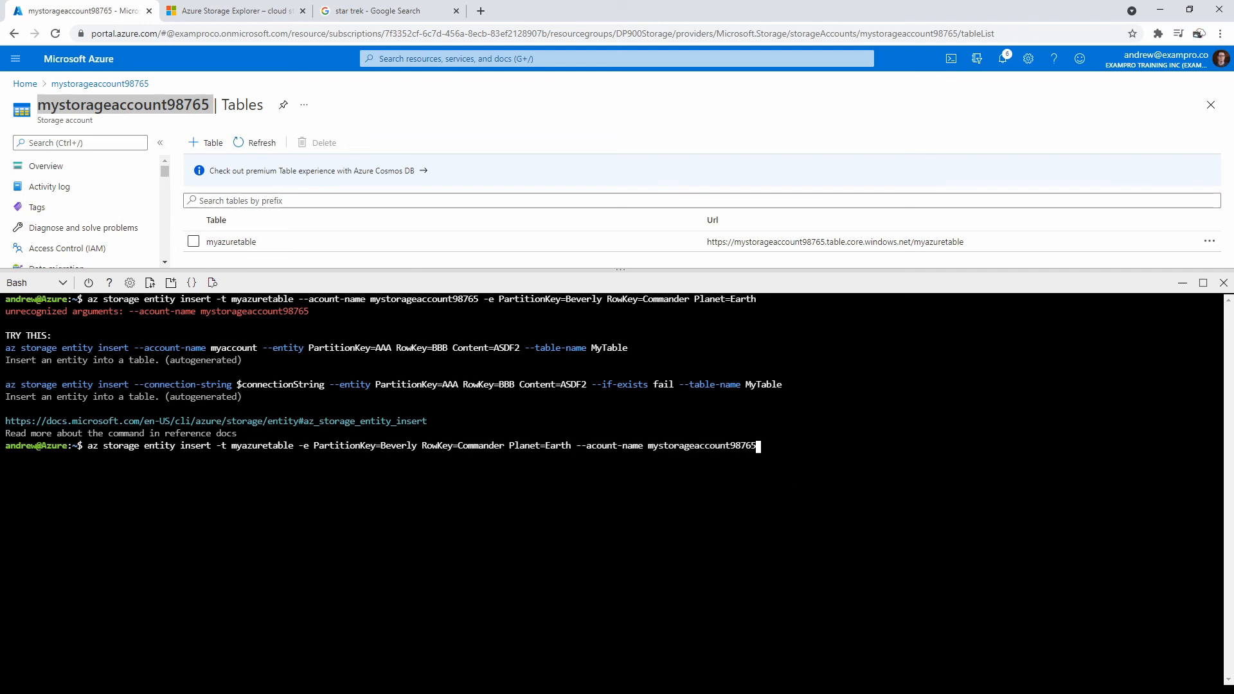
key("Return")
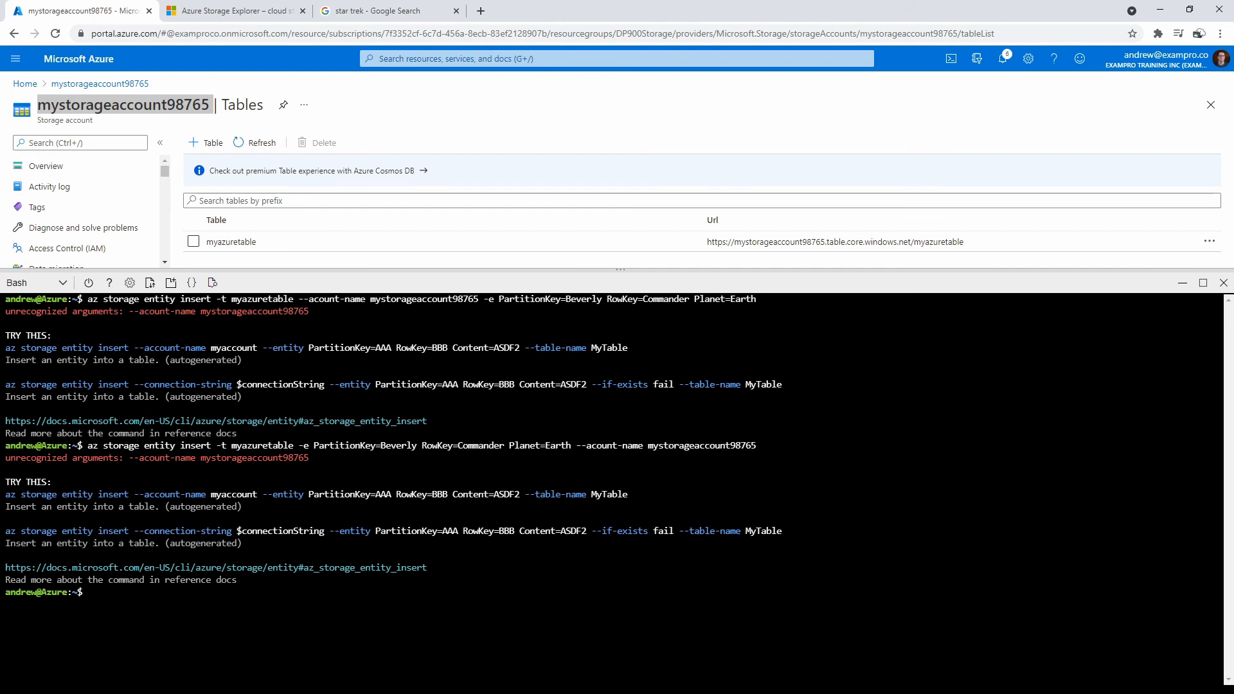
- Recall the command, append --container-name, and copy the name myblobstorage from the storage account's Containers list
key("Up")
type("--container-name")
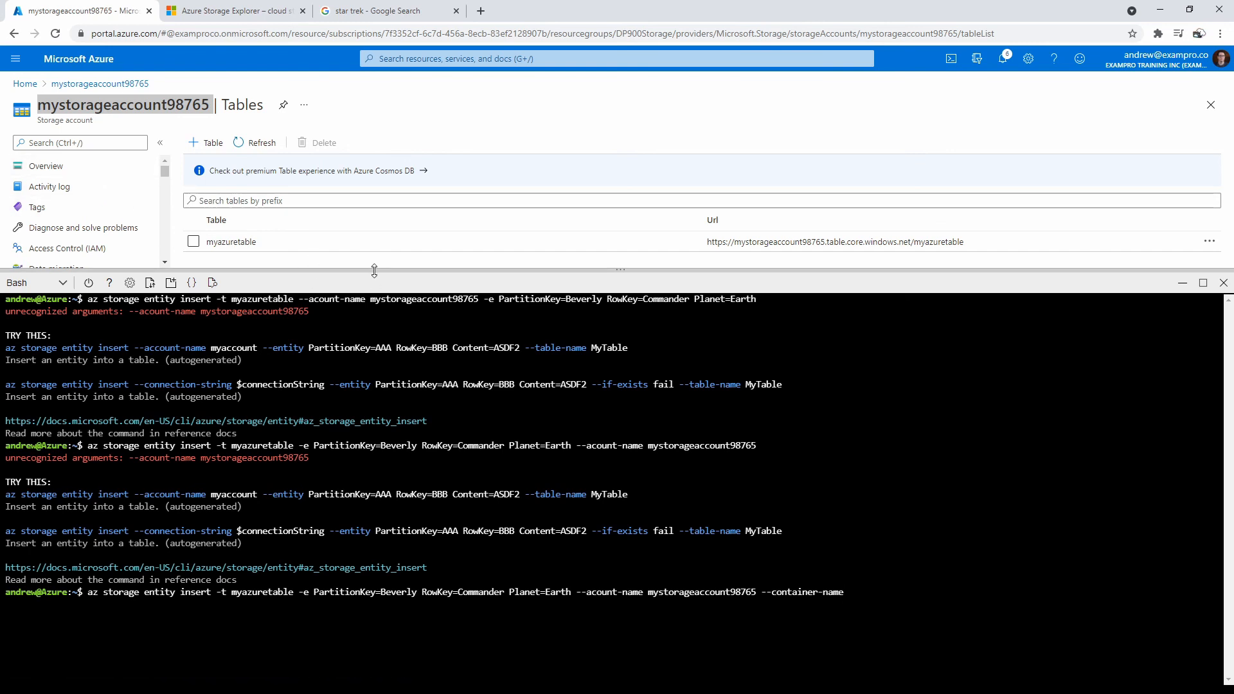
left_click_drag(374, 270, 373, 376)
scroll(101, 257, "down", 3)
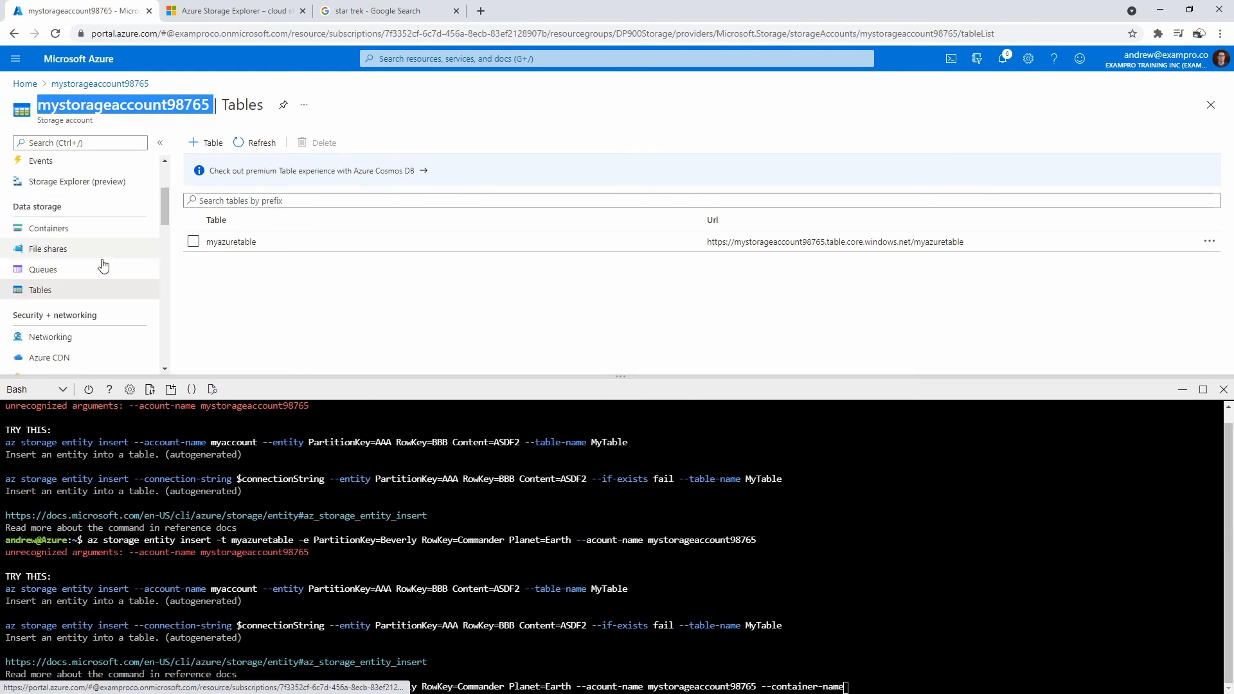
left_click(71, 229)
left_click_drag(270, 250, 202, 248)
key("ctrl+c")
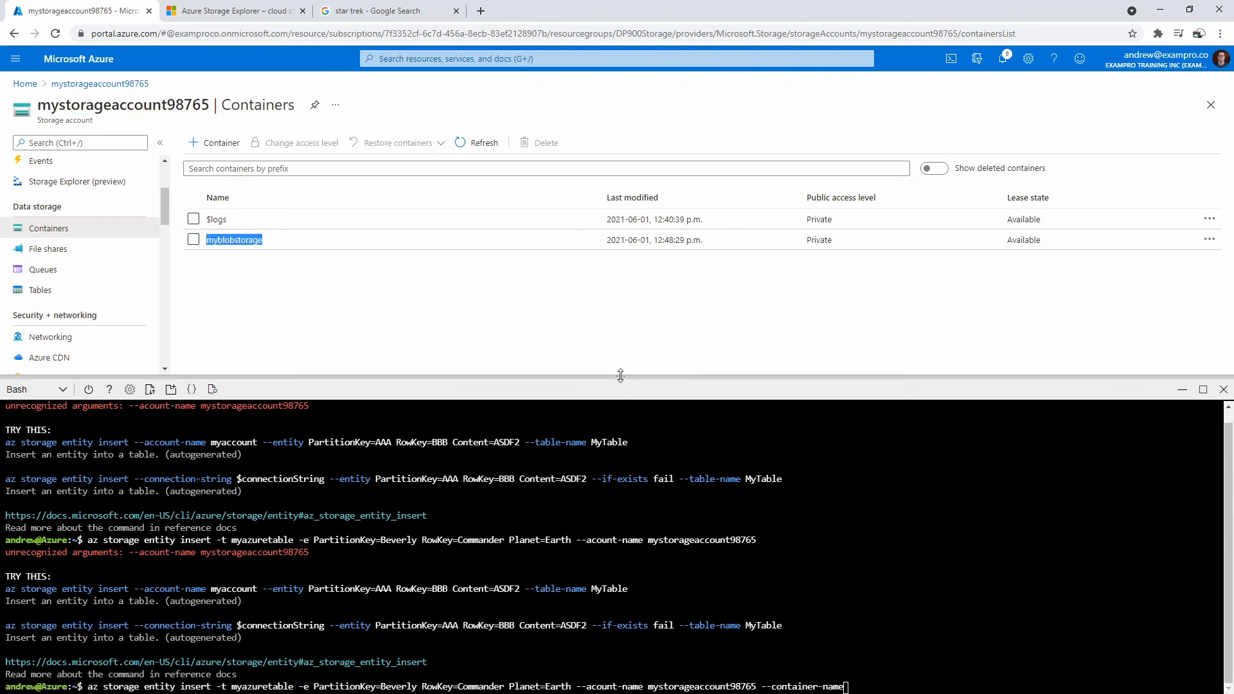
- Enlarge the Cloud Shell pane and try running the insert command with myblobstorage as the container name
left_click_drag(620, 376, 620, 204)
right_click(866, 316)
left_click(906, 424)
key("Return")
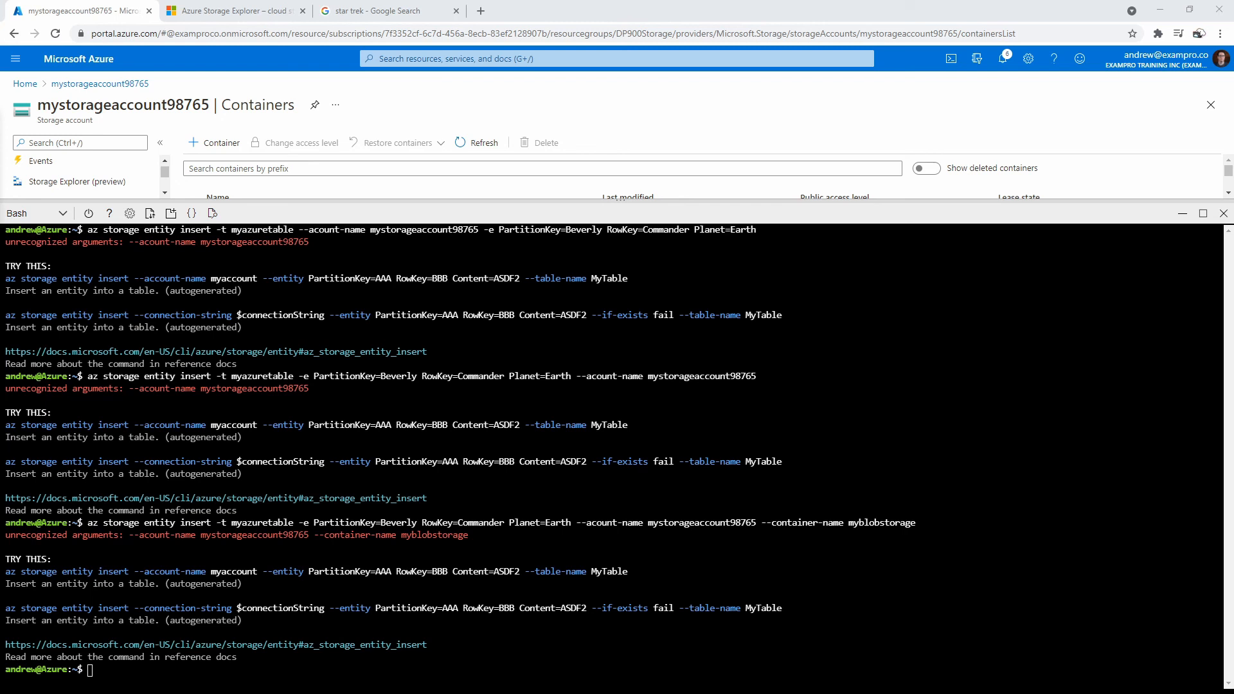
- Switch to Sublime Text, copy the prepared insert command with PartitionKey=Crusher and --account-name mystorageaccount98765, and try running it in Cloud Shell
left_click_drag(0, 160, 813, 181)
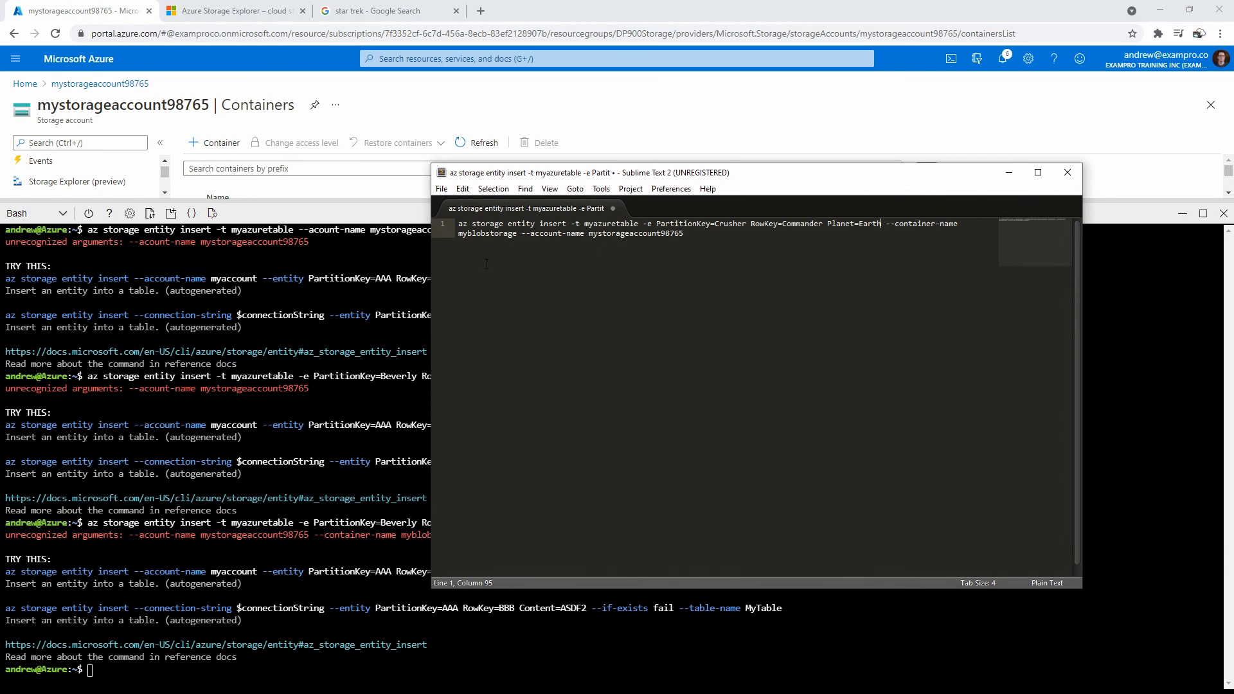
left_click_drag(592, 171, 374, 95)
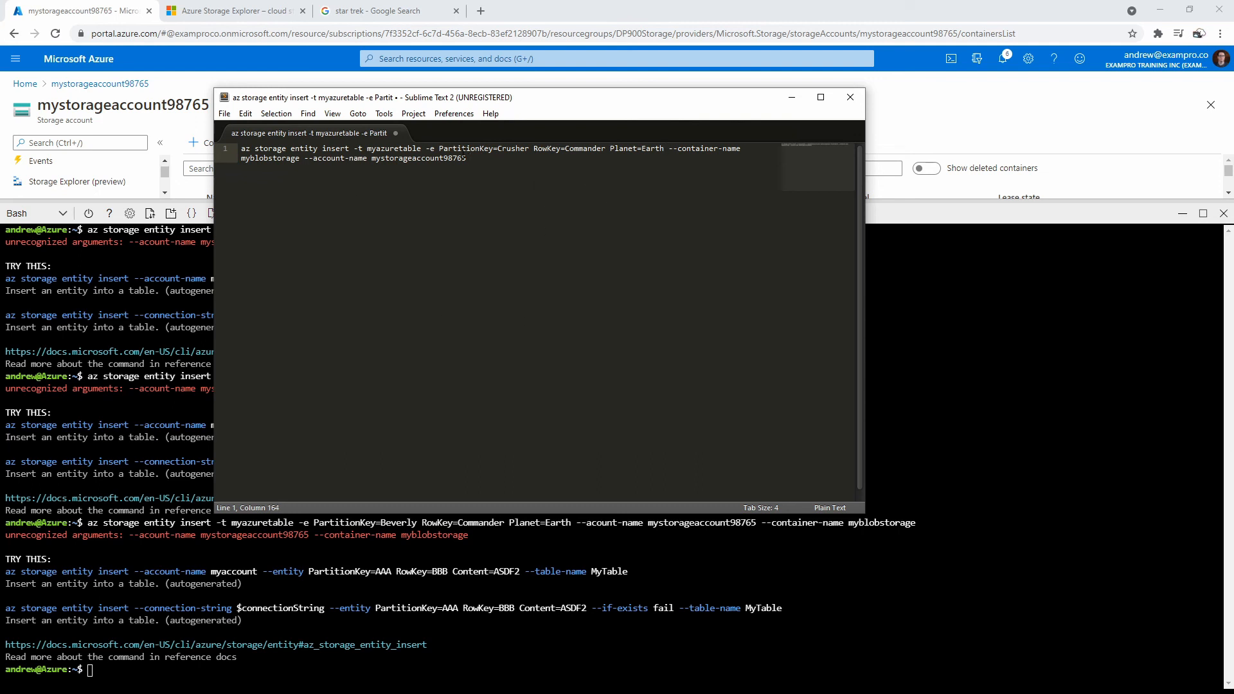
key("ctrl+a")
key("ctrl+c")
key("alt+Tab")
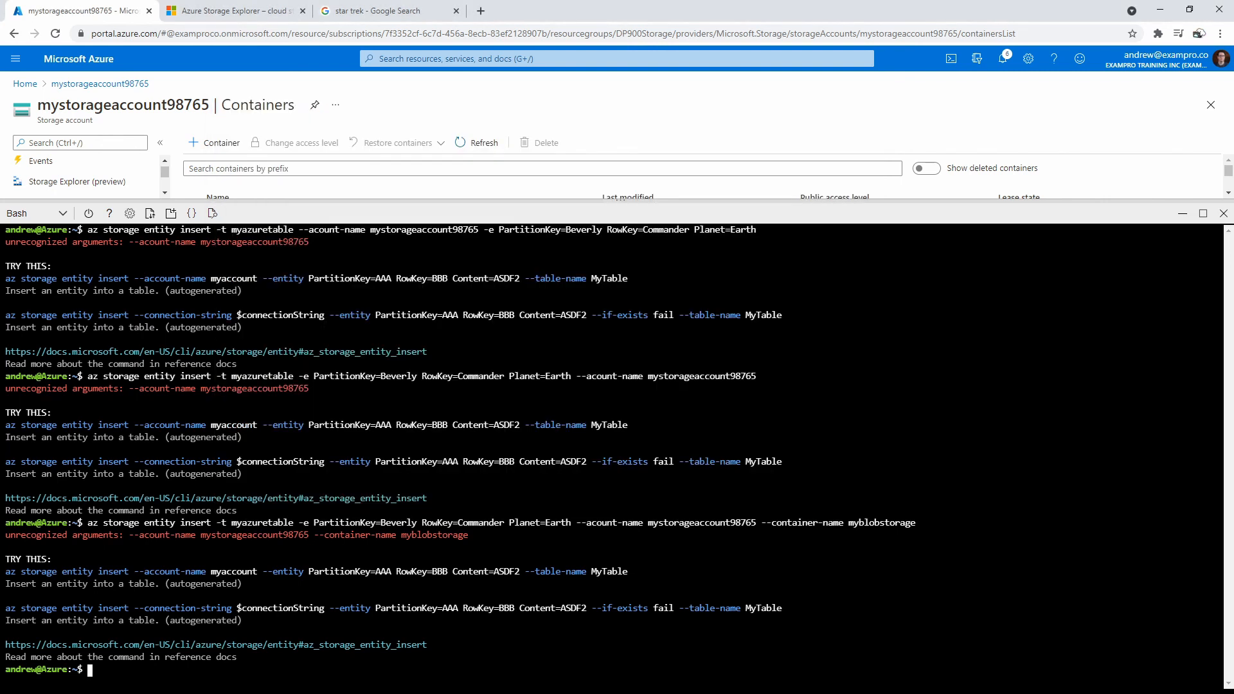
right_click(547, 461)
left_click(578, 559)
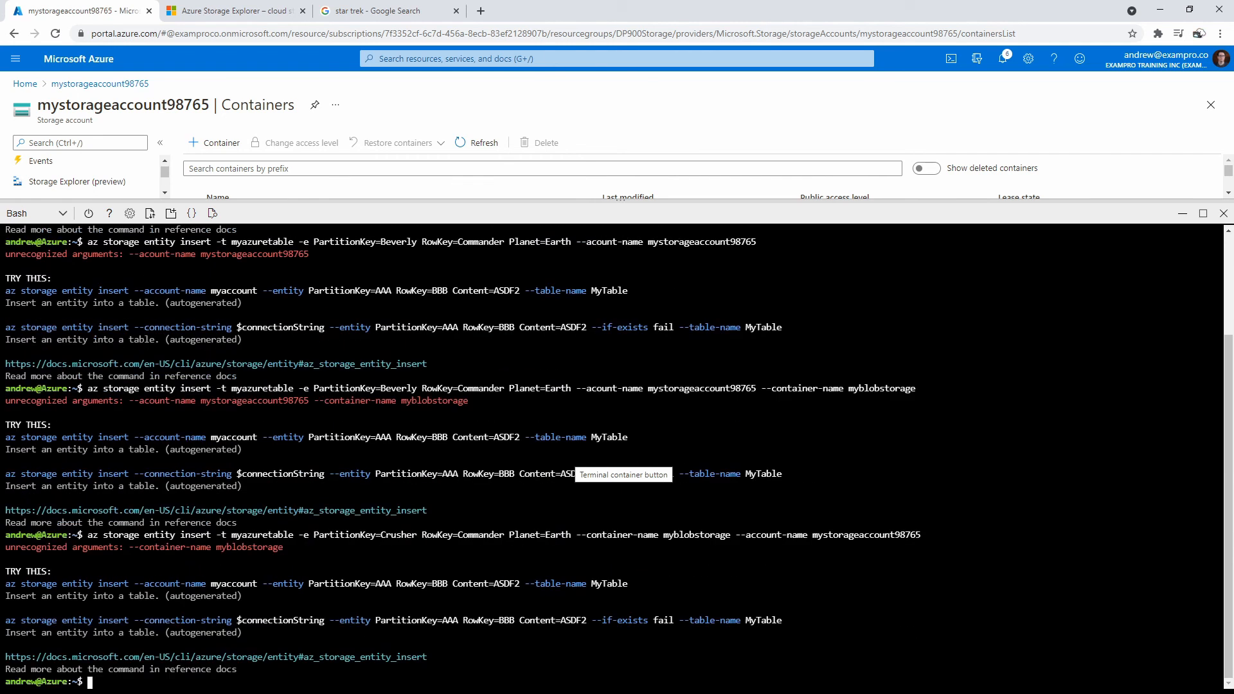
- Recall the Crusher insert command, remove --container-name myblobstorage, run it with --account-name mystorageaccount98765, and clear the terminal
key("Up")
key("Left")
key("Left")
key("Left")
key("Left")
key("Left")
key("Left")
key("Left")
key("Left")
key("Left")
key("Left")
key("Left")
key("Left")
key("Left")
key("Left")
key("Left")
key("Left")
key("Left")
key("Left")
key("Left")
key("Left")
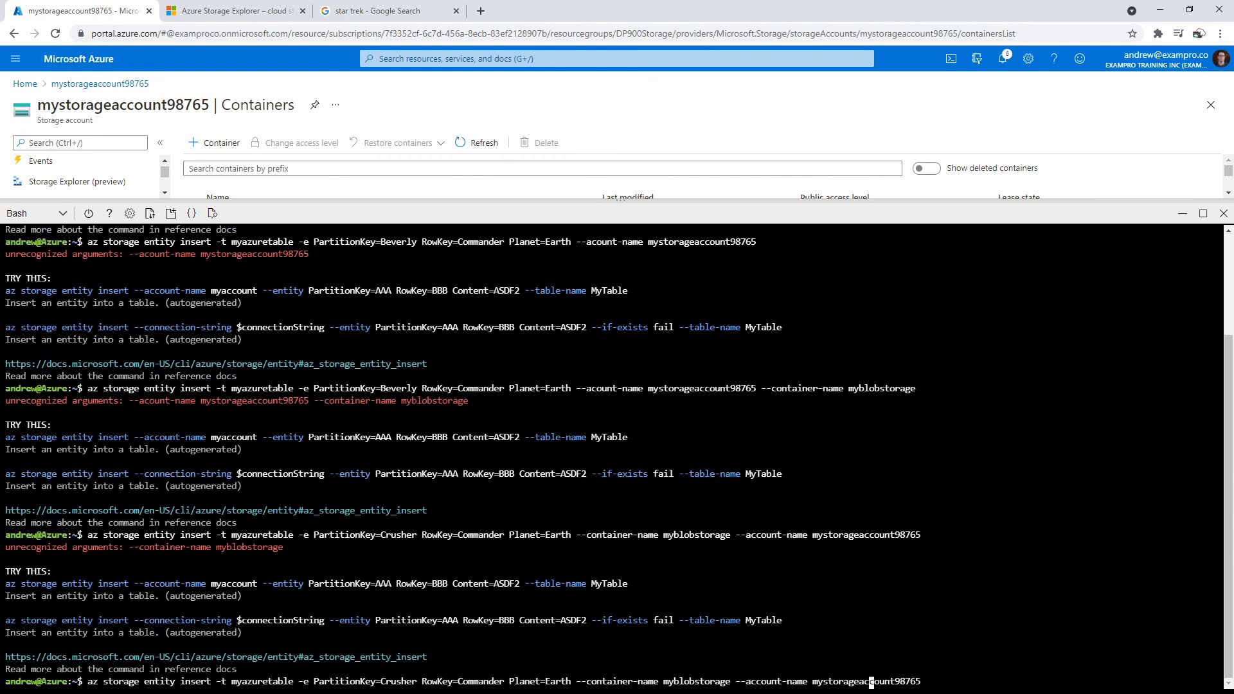
key("Left")
key("Left")
key("Left")
key("Left")
key("Left")
key("Left")
key("Left")
key("Left")
key("Left")
key("Left")
key("Left")
key("Left")
key("Left")
key("Left")
key("BackSpace")
key("BackSpace")
key("BackSpace")
key("BackSpace")
key("BackSpace")
key("BackSpace")
key("BackSpace")
key("BackSpace")
key("BackSpace")
key("BackSpace")
key("BackSpace")
key("BackSpace")
key("BackSpace")
key("BackSpace")
key("BackSpace")
key("BackSpace")
key("BackSpace")
key("BackSpace")
key("BackSpace")
key("BackSpace")
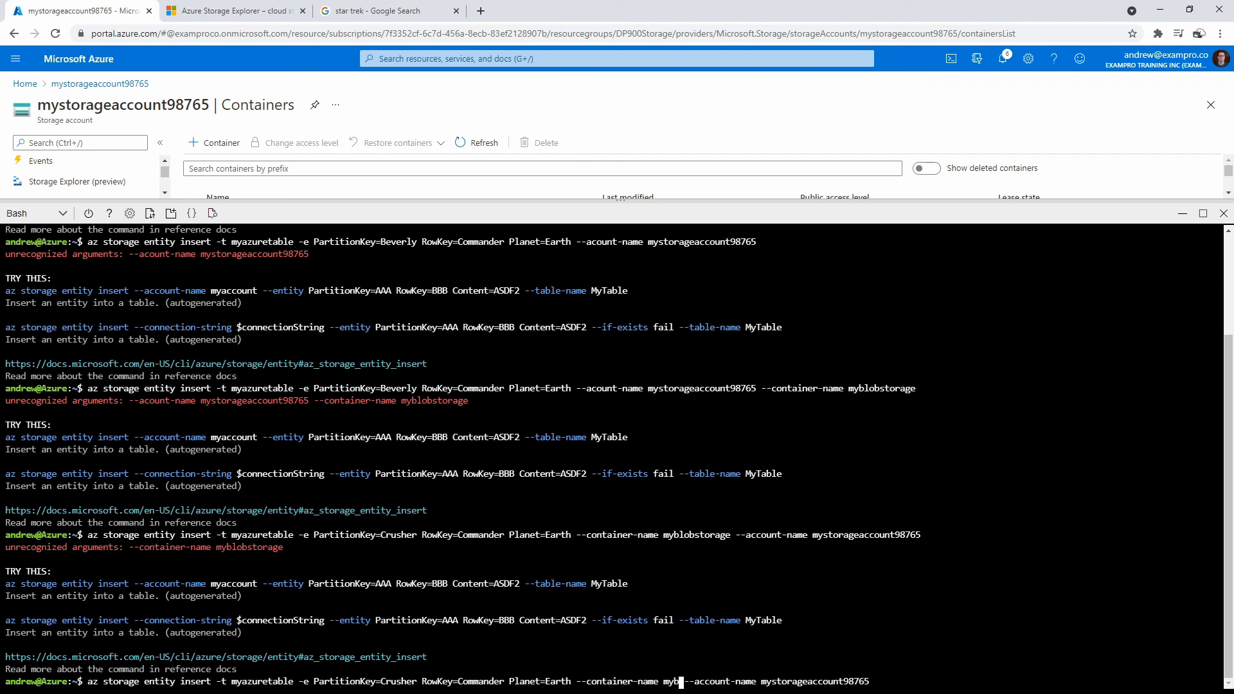
key("BackSpace")
key("BackSpace")
key("BackSpace")
key("BackSpace")
key("BackSpace")
key("BackSpace")
key("Return")
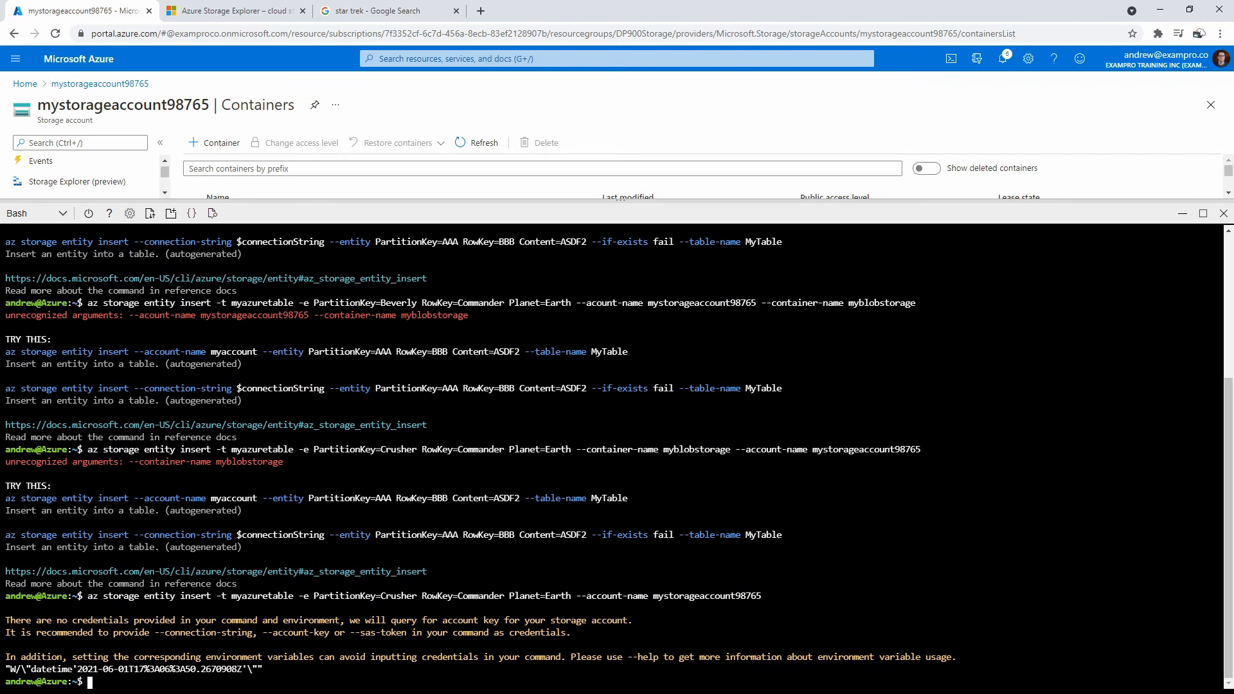
type("clear")
key("Return")
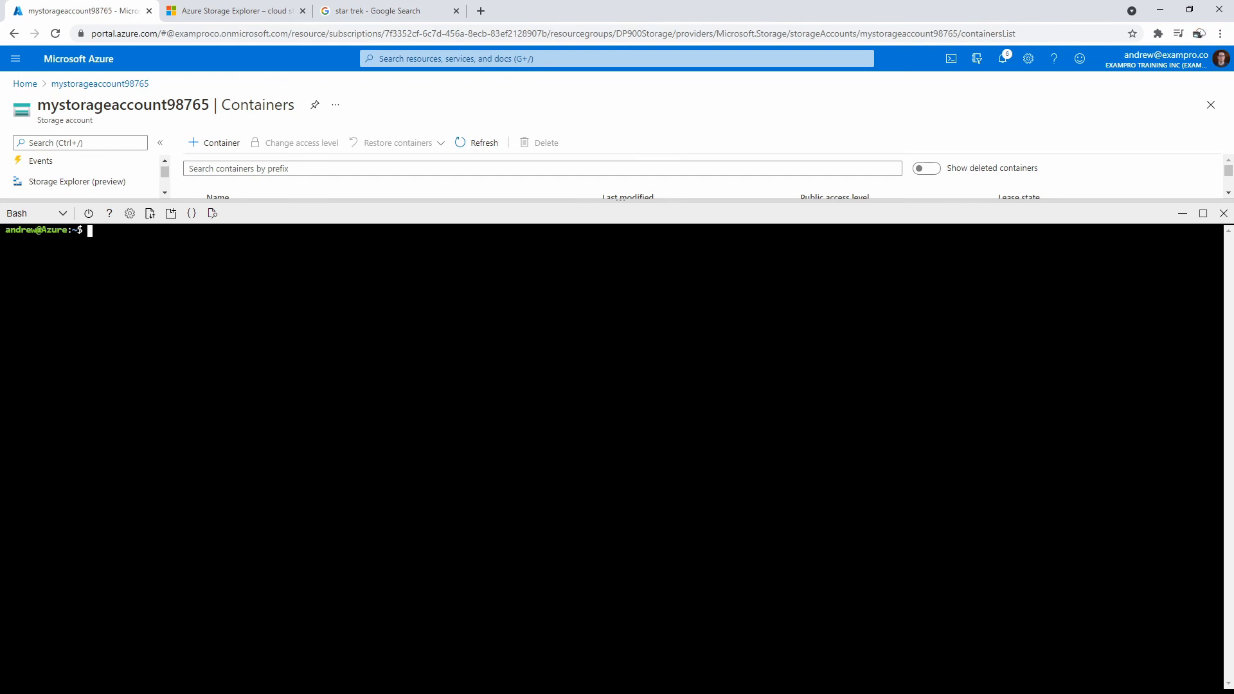
- Switch to Azure Storage Explorer, refresh the myazuretable entities to check for the Crusher row, and close the program
left_click_drag(1233, 138, 453, 43)
left_click(629, 109)
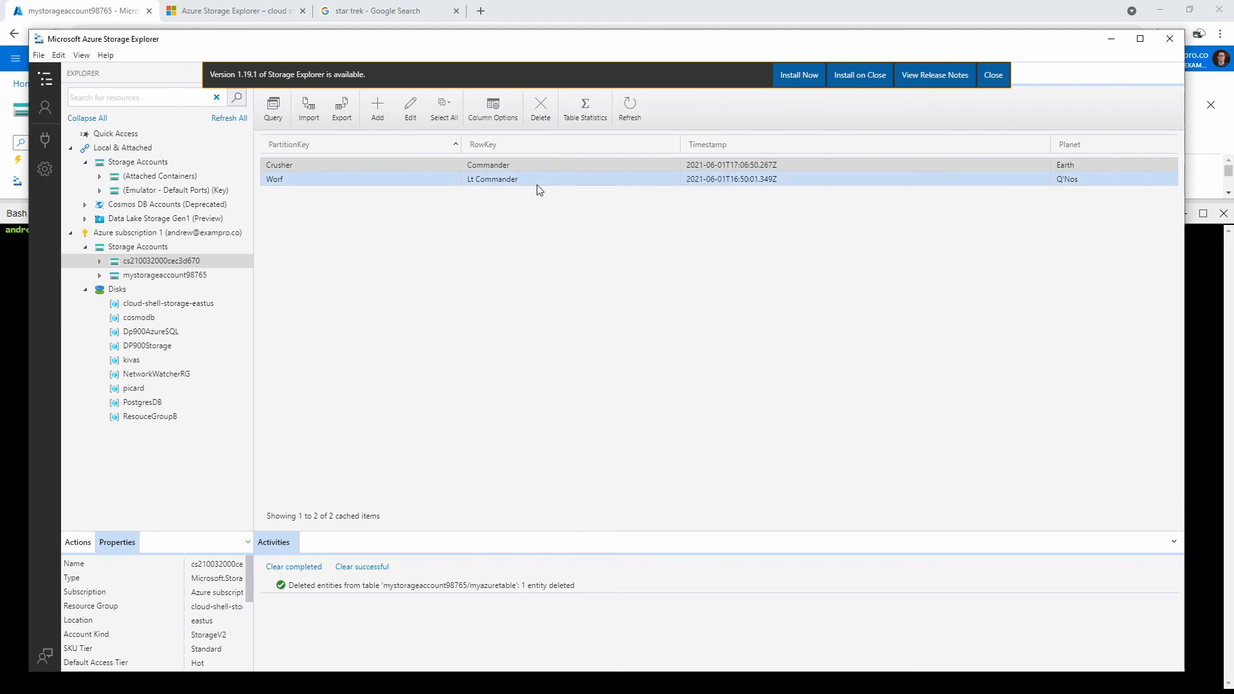
left_click(1170, 38)
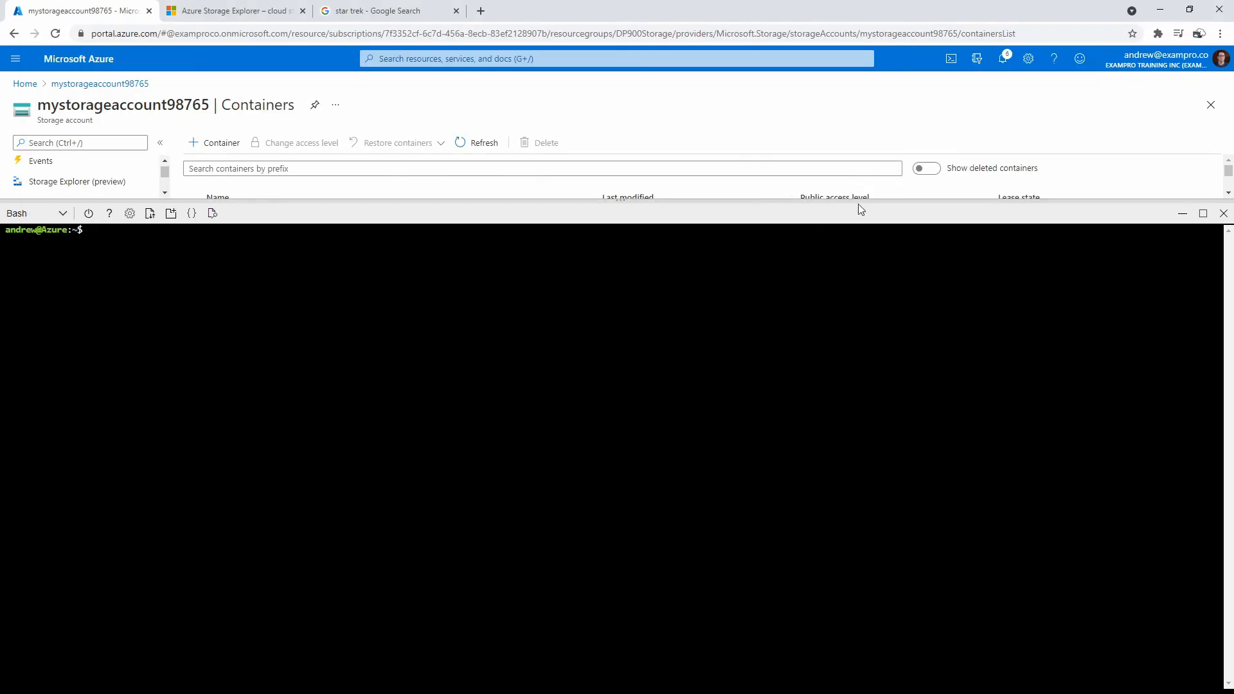
- Close Cloud Shell and return to the Azure portal home page
left_click(1224, 214)
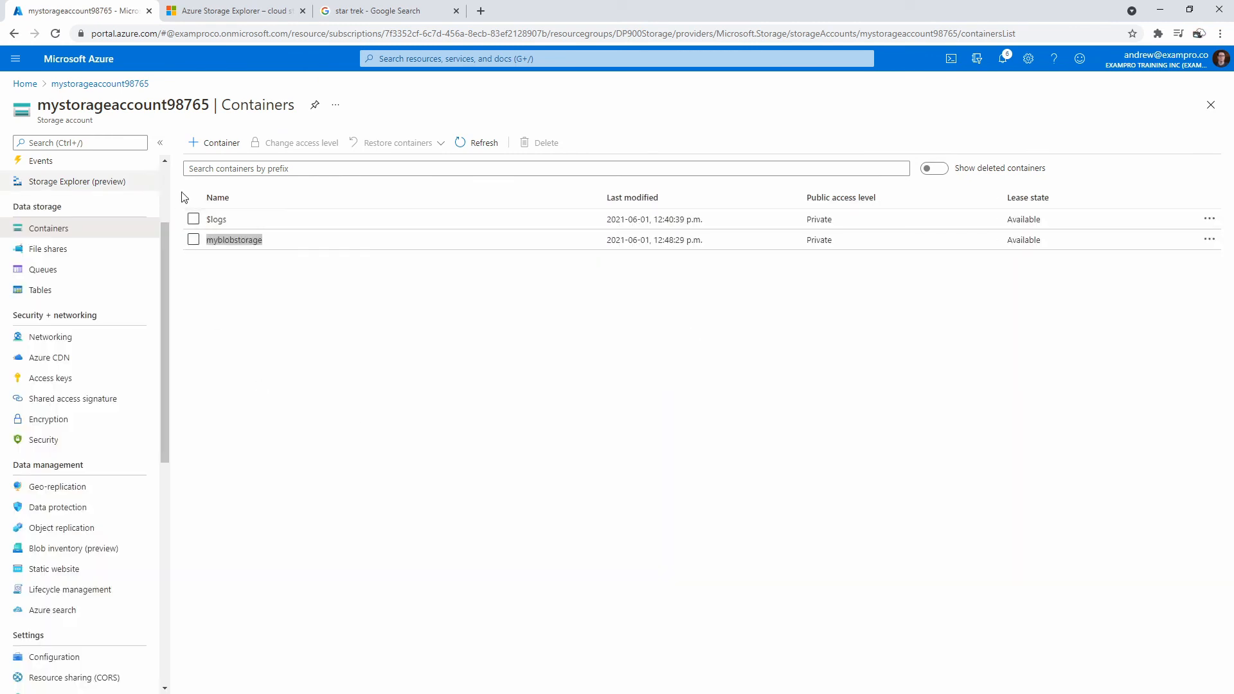
left_click(106, 62)
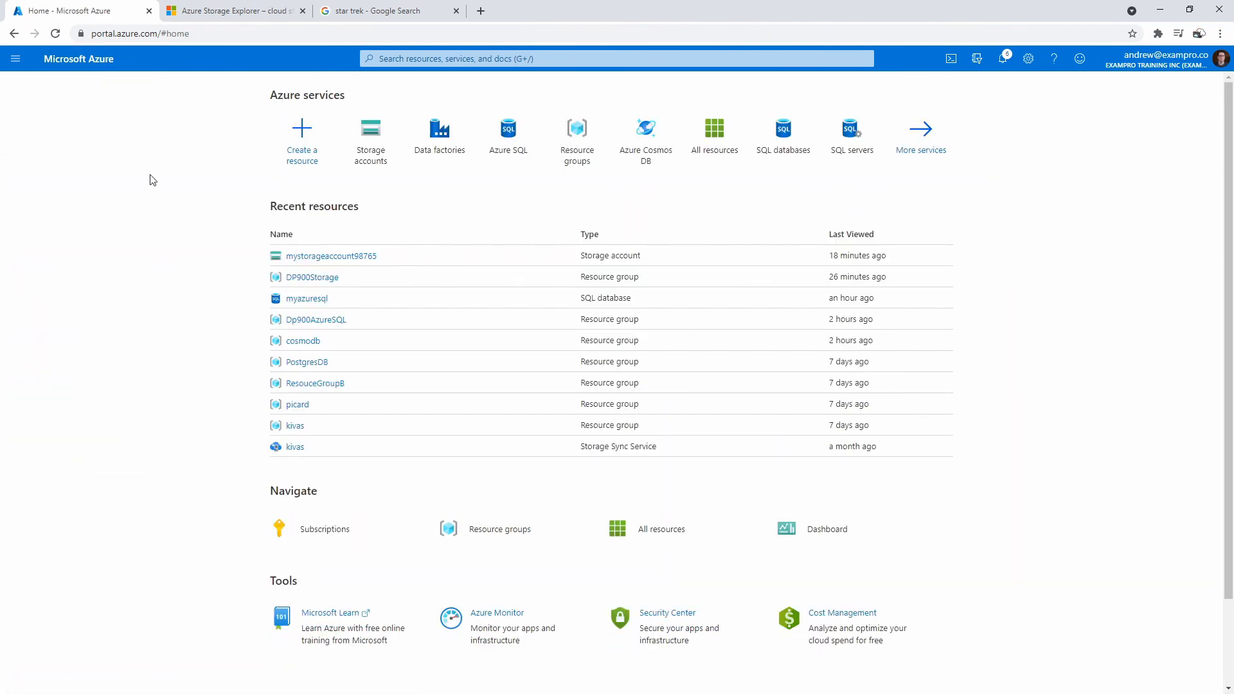